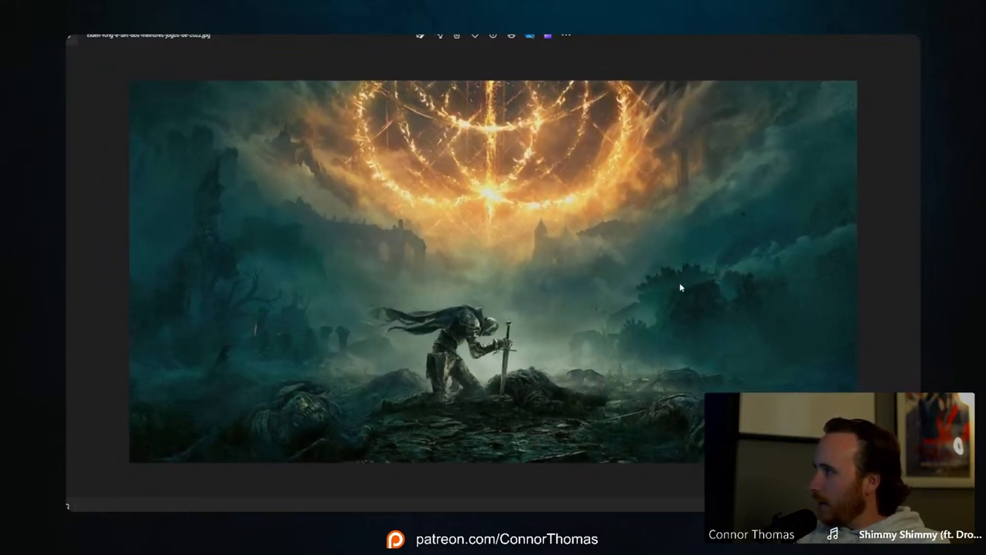
Step: Switch to Blender and tilt the camera about the global X axis to match the plane with the painting's ground
{"action": "key", "text": "alt+Tab"}
{"action": "key", "text": "alt+a"}
{"action": "key", "text": "Home"}
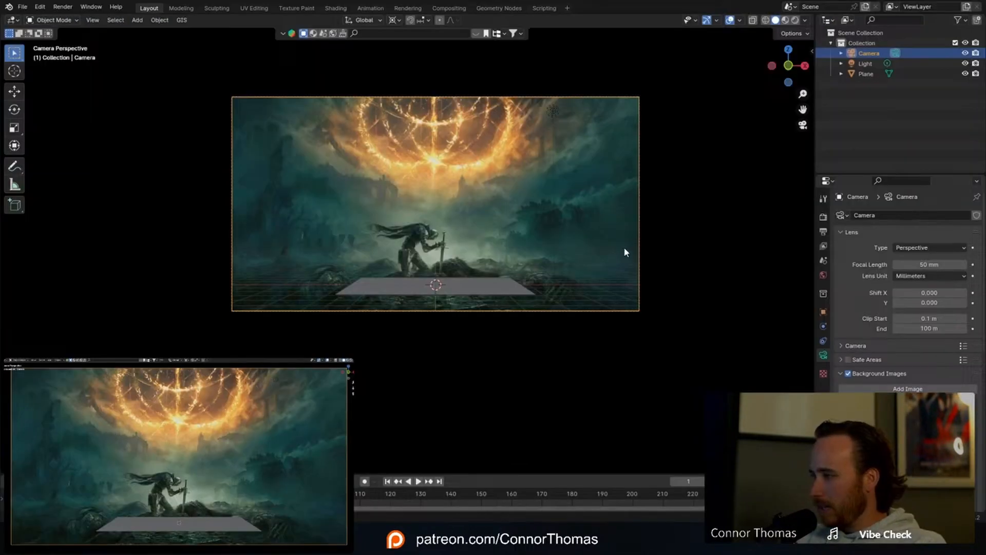
{"action": "key", "text": "r"}
{"action": "key", "text": "x"}
{"action": "left_click", "coordinate": [648, 314]}
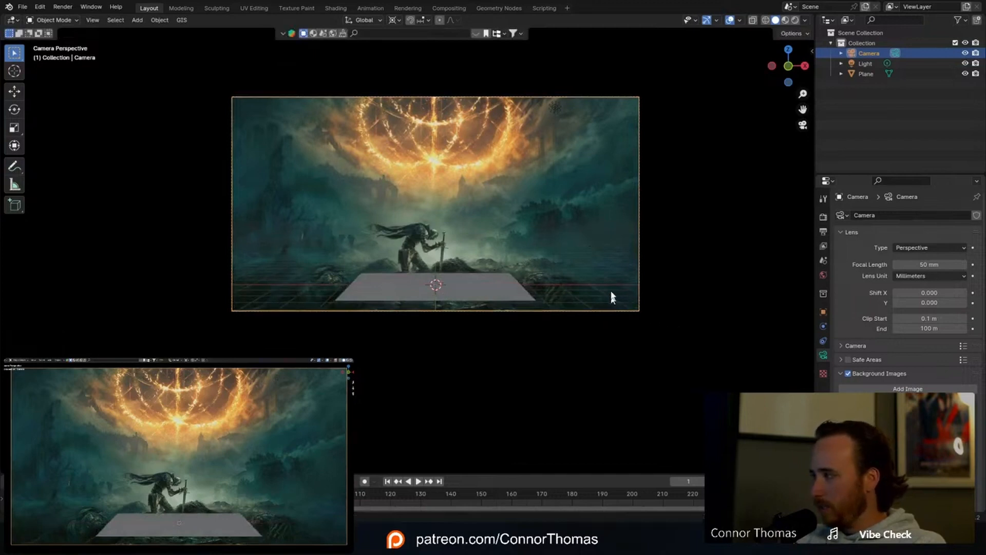
{"action": "key", "text": "r"}
{"action": "key", "text": "x"}
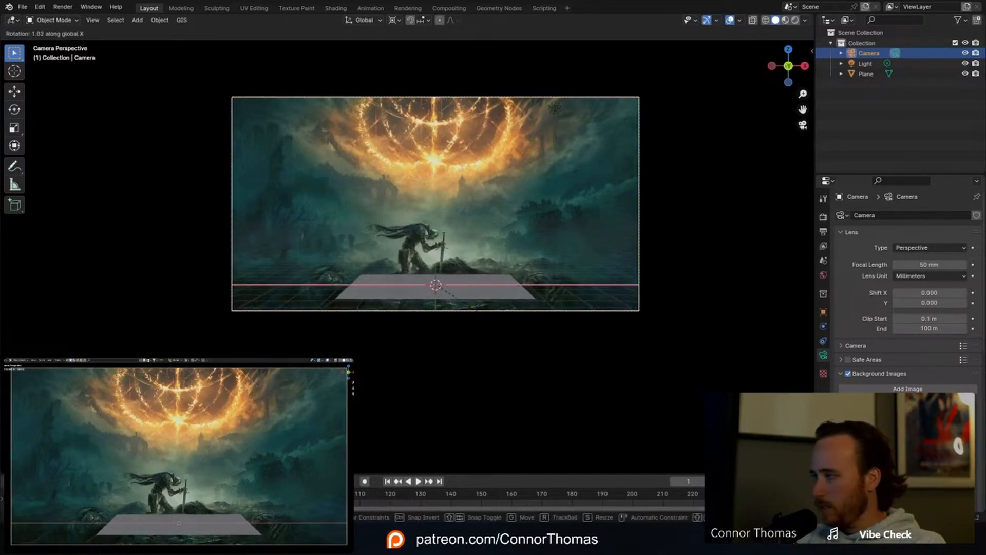
{"action": "left_click", "coordinate": [461, 298]}
Step: Scale the ground plane up until it spans the full width of the camera frame
{"action": "left_click", "coordinate": [482, 291]}
{"action": "key", "text": "s"}
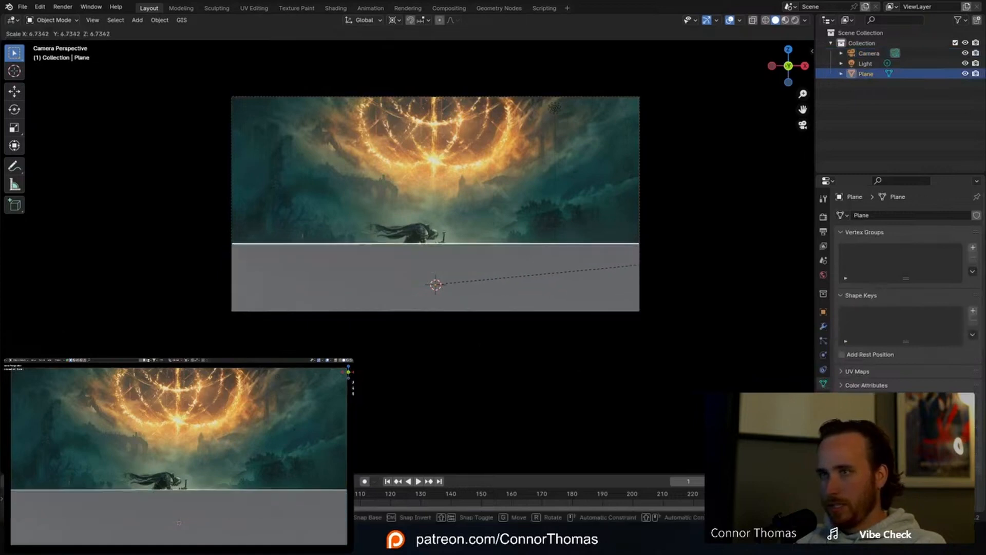
{"action": "key", "text": "Return"}
Step: Tilt the camera about the X axis until the plane's horizon sits behind the painting's kneeling figure
{"action": "left_click", "coordinate": [546, 98]}
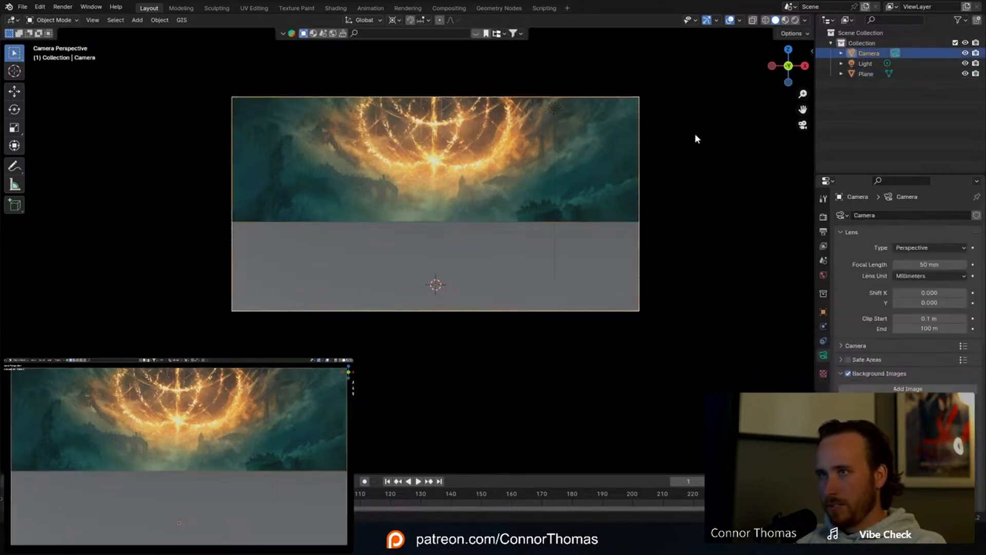
{"action": "key", "text": "r"}
{"action": "key", "text": "x"}
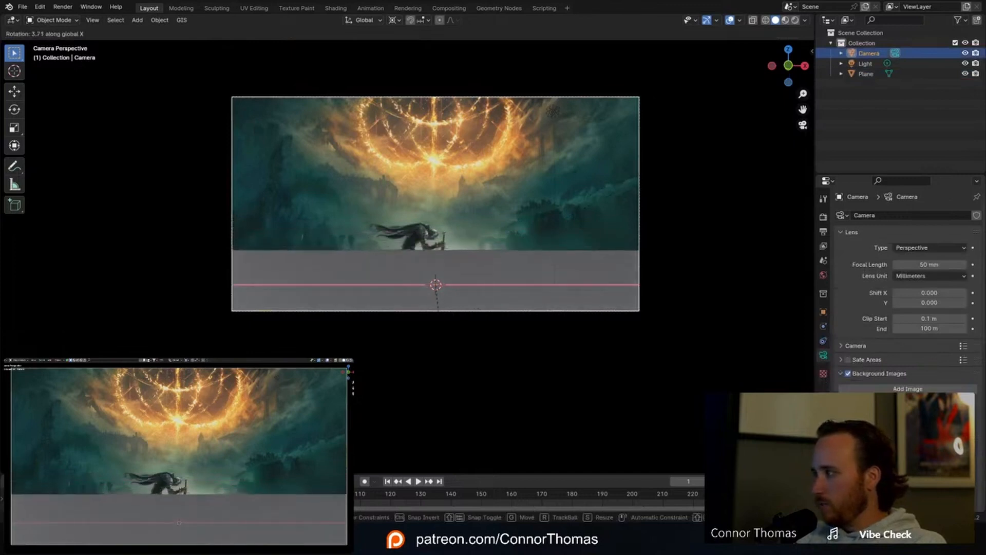
{"action": "left_click", "coordinate": [532, 69]}
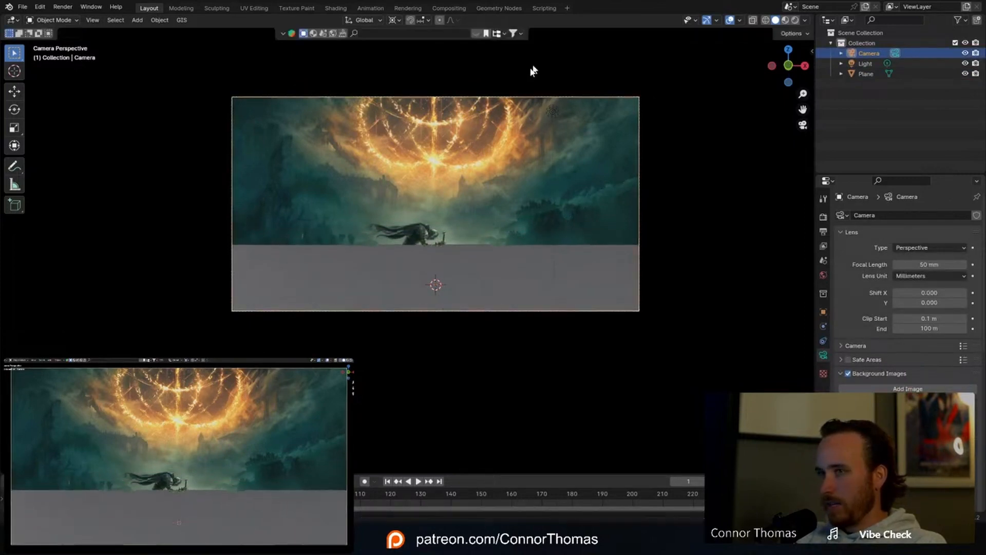
Step: Rescale the ground plane so it reaches the horizon in the camera view
{"action": "middle_click_drag", "start_coordinate": [502, 212], "coordinate": [500, 198], "text": "shift"}
{"action": "left_click", "coordinate": [469, 194]}
{"action": "key", "text": "s"}
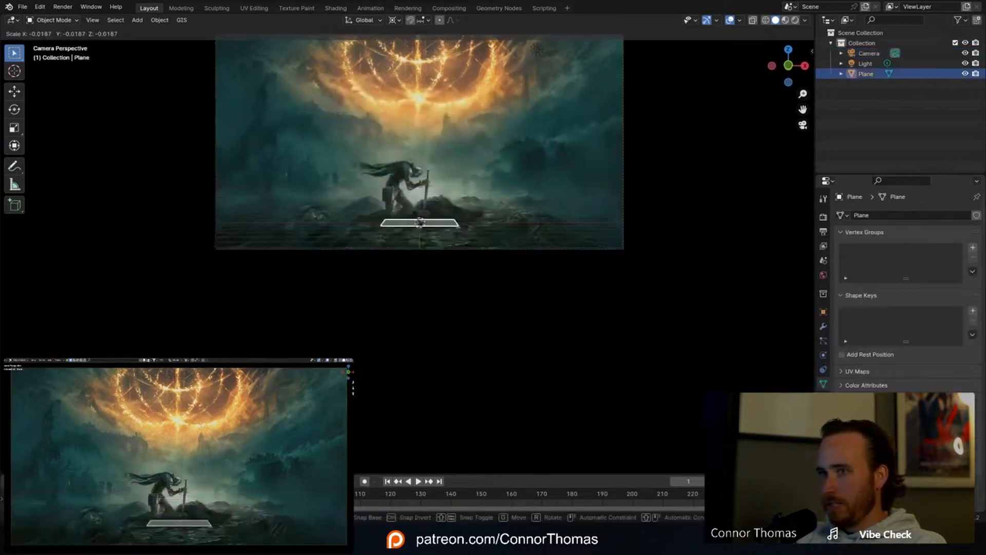
{"action": "right_click", "coordinate": [467, 235]}
{"action": "key", "text": "s"}
{"action": "left_click", "coordinate": [472, 232]}
{"action": "key", "text": "s"}
{"action": "left_click", "coordinate": [564, 242]}
Step: From the top view, rotate the mountain landscape and move it over the left side of the ground plane
{"action": "middle_click_drag", "start_coordinate": [546, 211], "coordinate": [531, 256]}
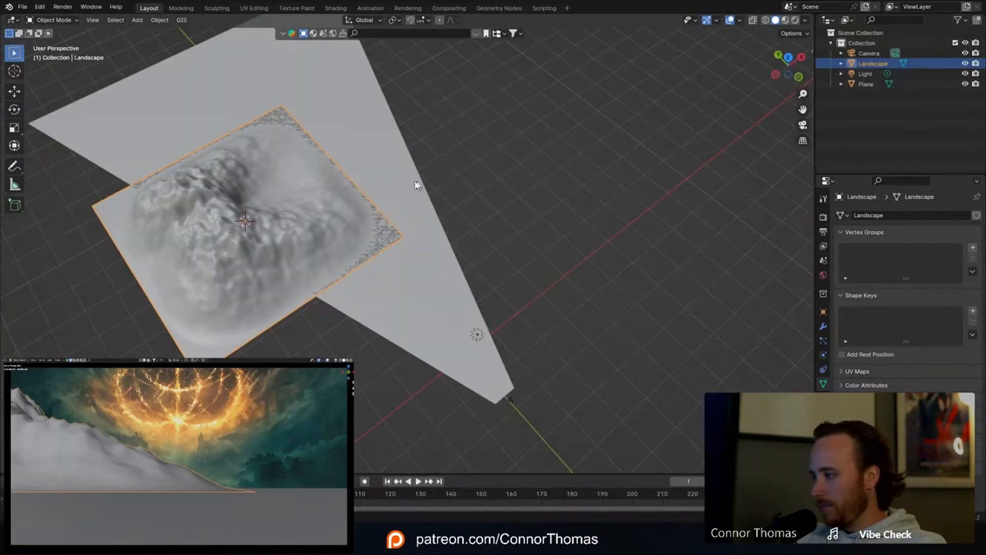
{"action": "middle_click_drag", "start_coordinate": [416, 183], "coordinate": [464, 222]}
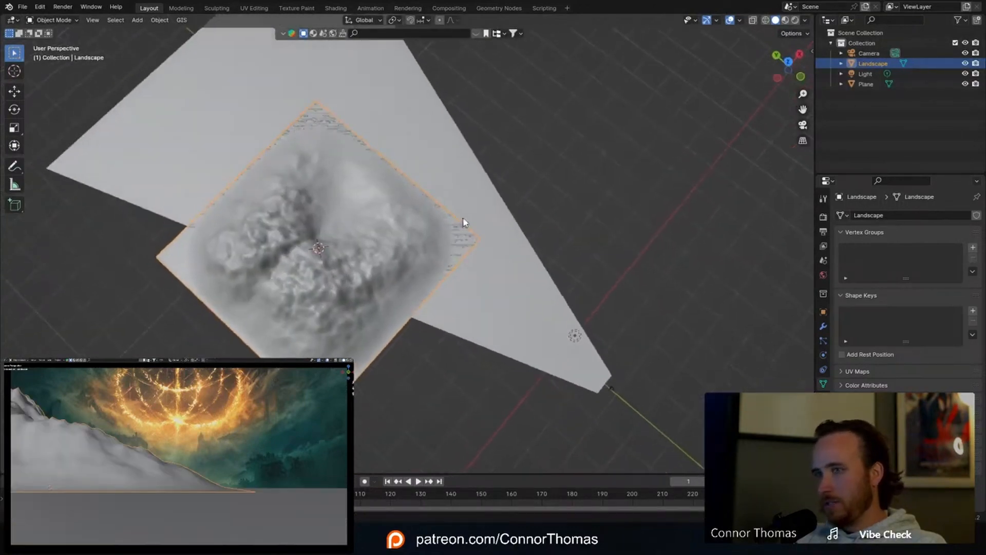
{"action": "key", "text": "KP_7"}
{"action": "key", "text": "r"}
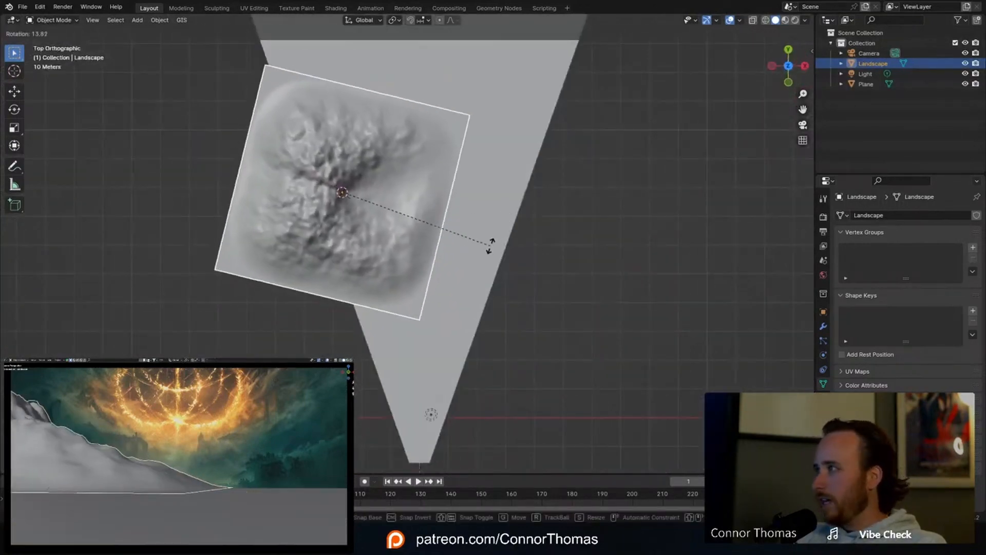
{"action": "left_click", "coordinate": [445, 249]}
{"action": "key", "text": "g"}
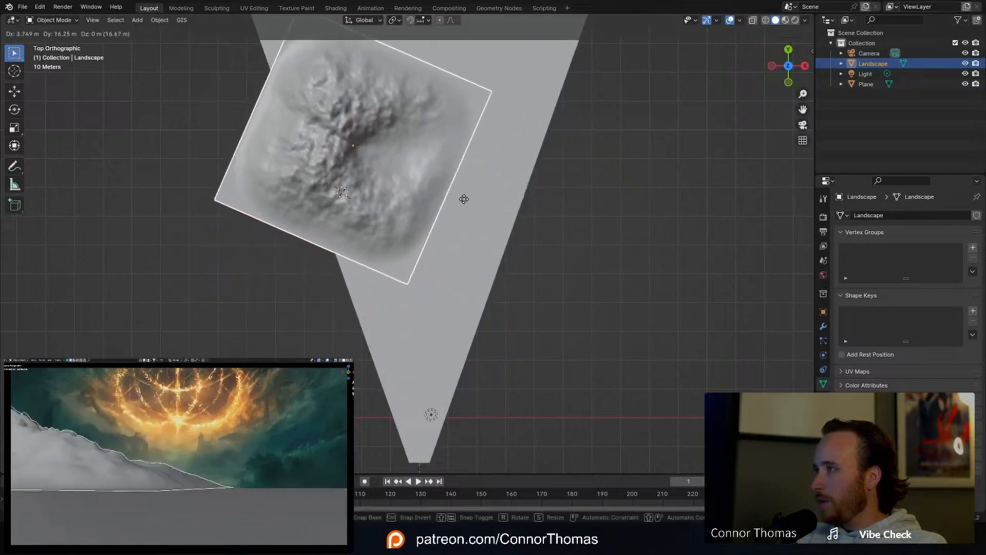
{"action": "left_click", "coordinate": [477, 207]}
{"action": "key", "text": "alt+a"}
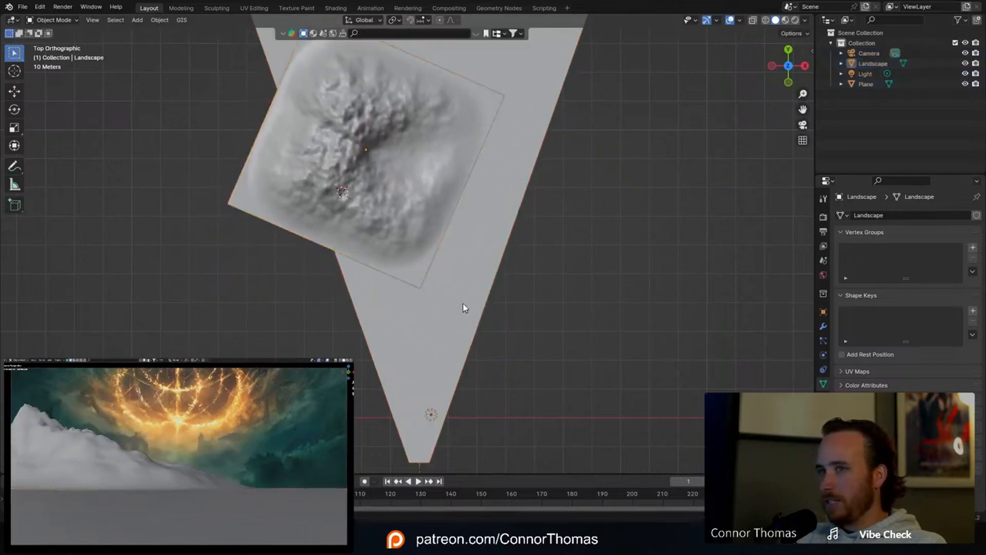
Step: Set the camera's clip end distance to 1000 m
{"action": "scroll", "coordinate": [464, 306], "scroll_direction": "down", "scroll_amount": 4}
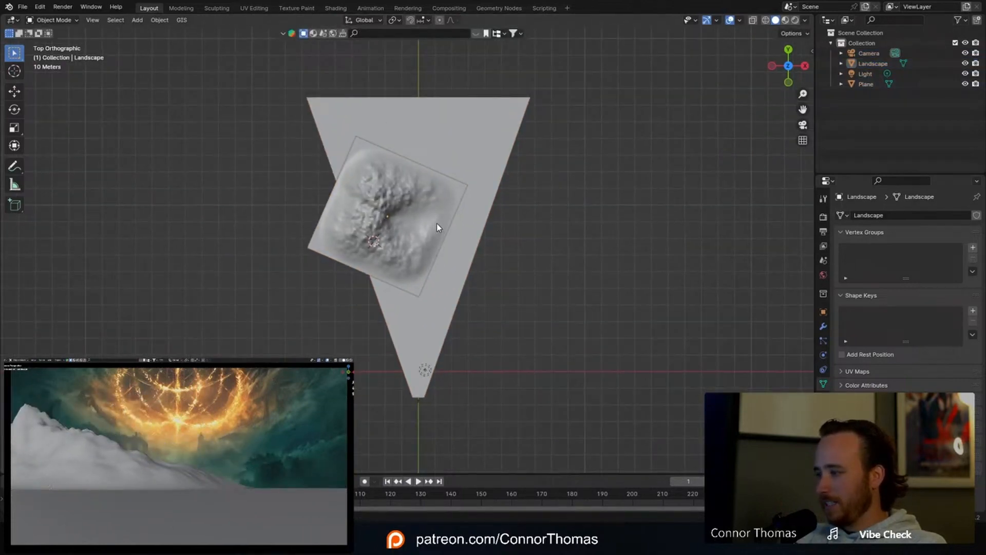
{"action": "scroll", "coordinate": [441, 383], "scroll_direction": "up", "scroll_amount": 3}
{"action": "middle_click_drag", "start_coordinate": [445, 391], "coordinate": [404, 136], "text": "shift"}
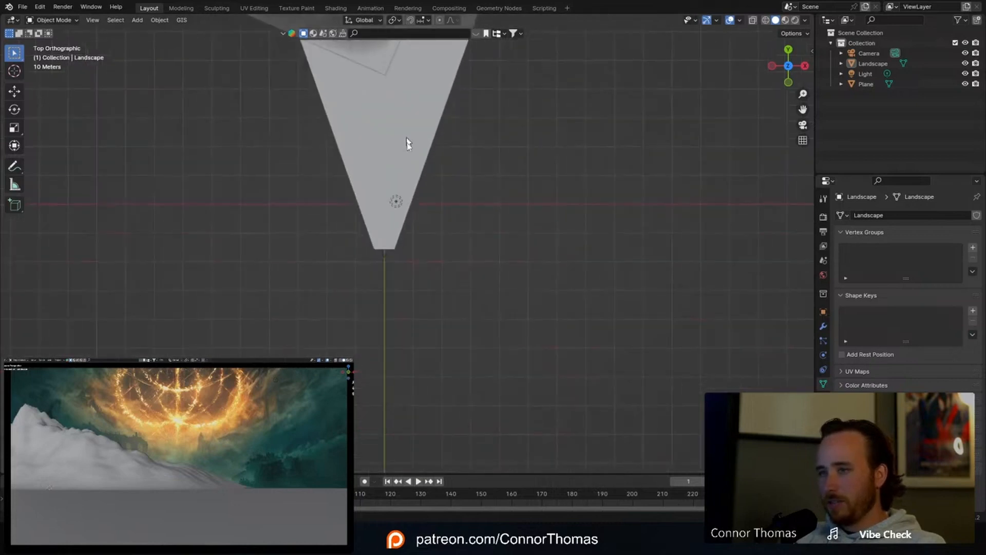
{"action": "scroll", "coordinate": [393, 278], "scroll_direction": "up", "scroll_amount": 3}
{"action": "left_click", "coordinate": [374, 271]}
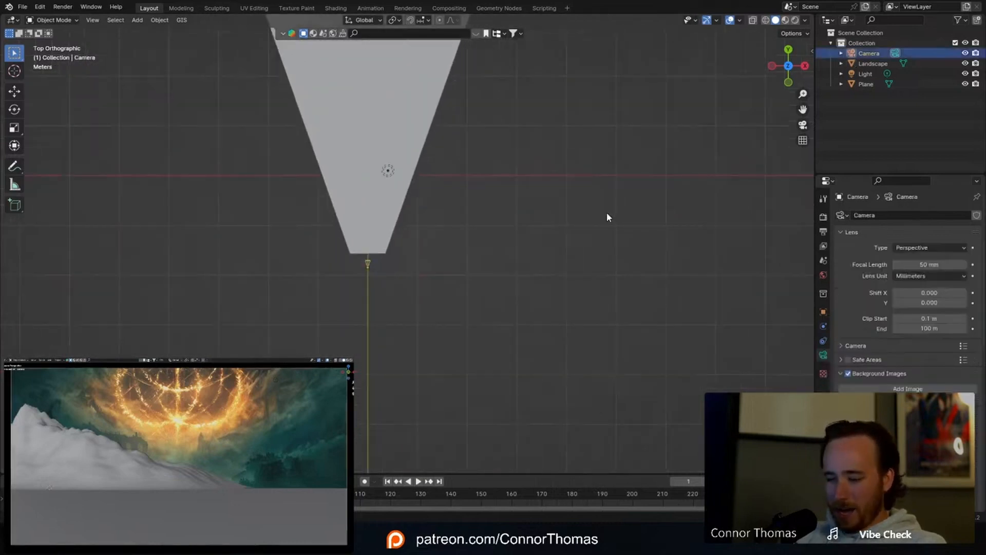
{"action": "key", "text": "n"}
{"action": "key", "text": "n"}
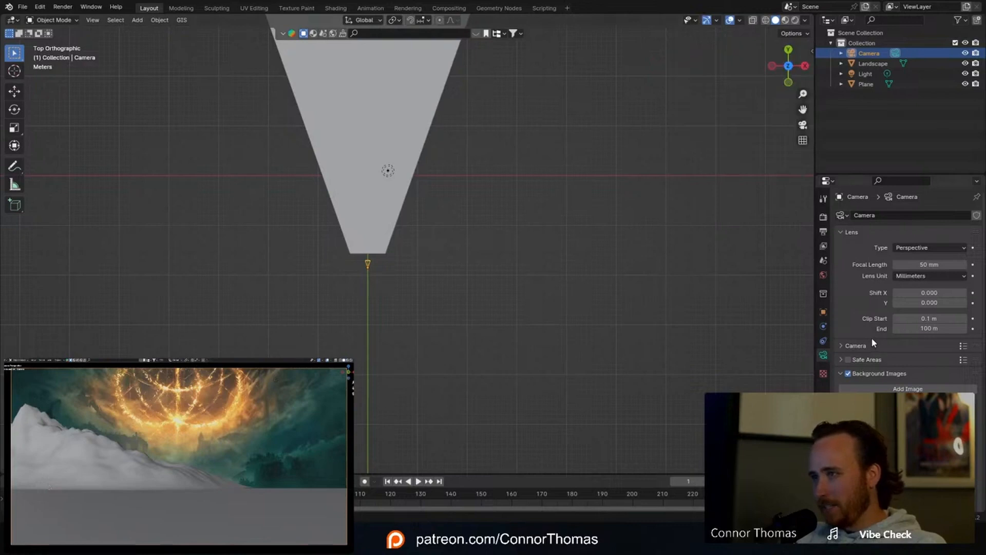
{"action": "left_click", "coordinate": [932, 328]}
{"action": "type", "text": "1"}
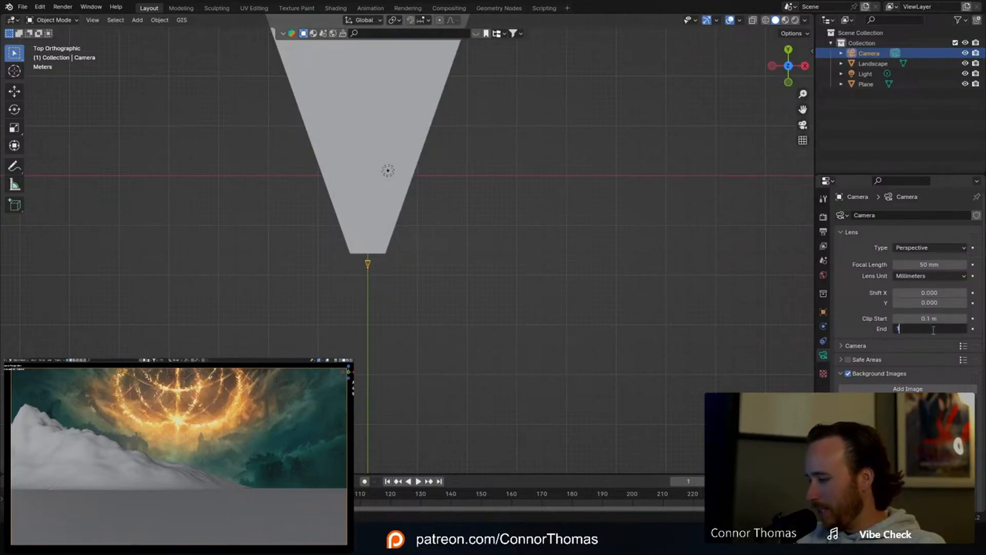
{"action": "type", "text": "00"}
{"action": "key", "text": "Return"}
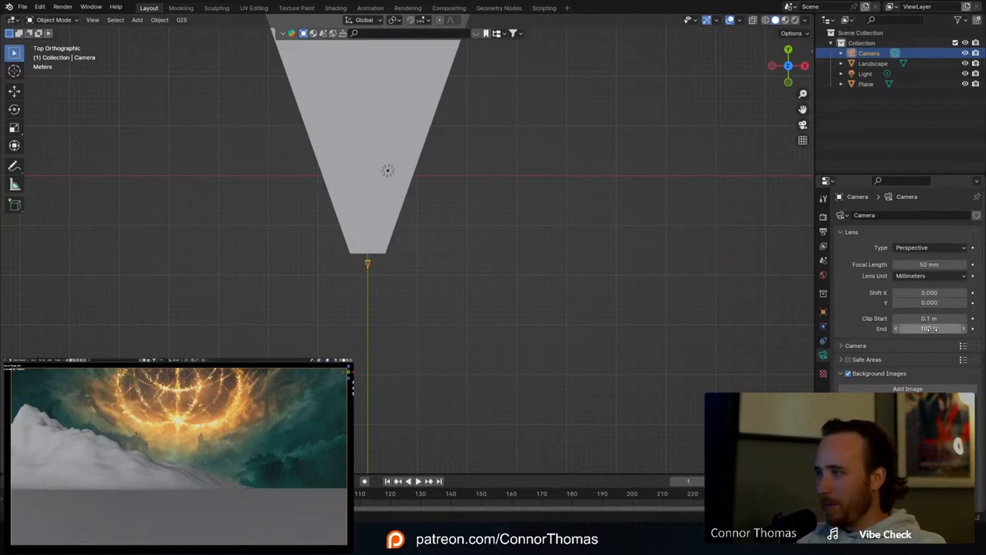
{"action": "left_click", "coordinate": [930, 328]}
{"action": "key", "text": "Return"}
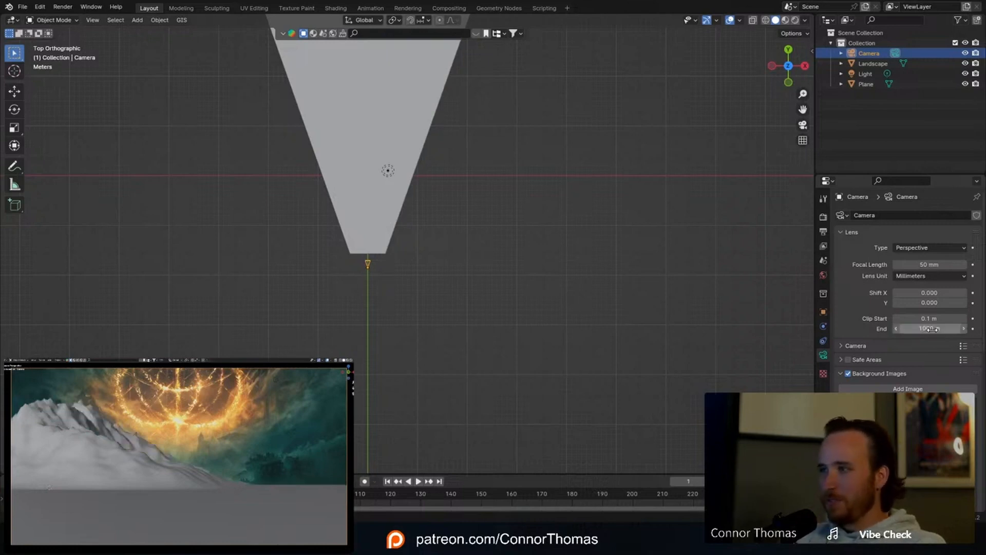
Step: Move the mountain landscape away from the camera to the far left corner of the ground plane
{"action": "scroll", "coordinate": [514, 260], "scroll_direction": "down", "scroll_amount": 3}
{"action": "middle_click_drag", "start_coordinate": [396, 348], "coordinate": [438, 53], "text": "shift"}
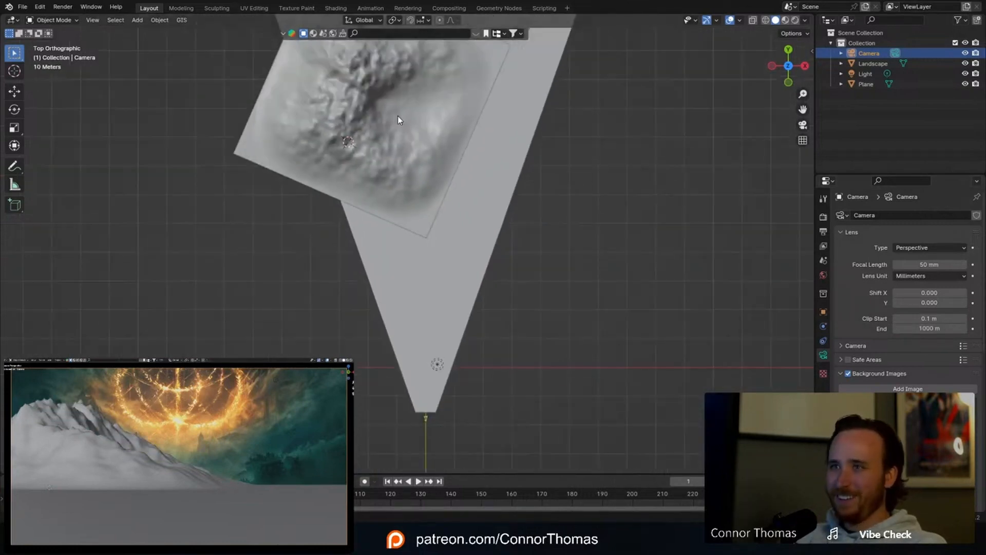
{"action": "middle_click_drag", "start_coordinate": [398, 115], "coordinate": [421, 229], "text": "shift"}
{"action": "left_click", "coordinate": [413, 210]}
{"action": "left_click_drag", "start_coordinate": [389, 171], "coordinate": [386, 77]}
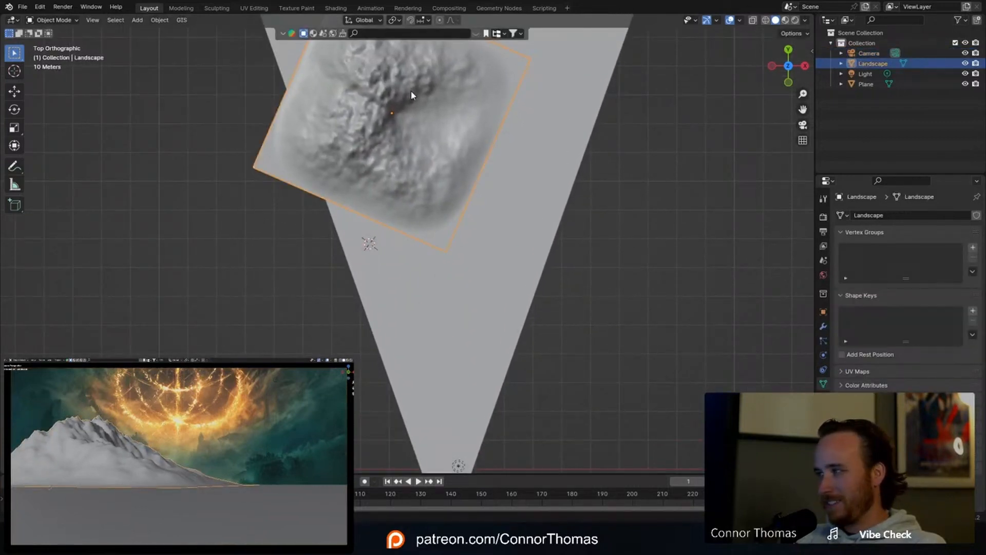
{"action": "scroll", "coordinate": [452, 190], "scroll_direction": "down", "scroll_amount": 3}
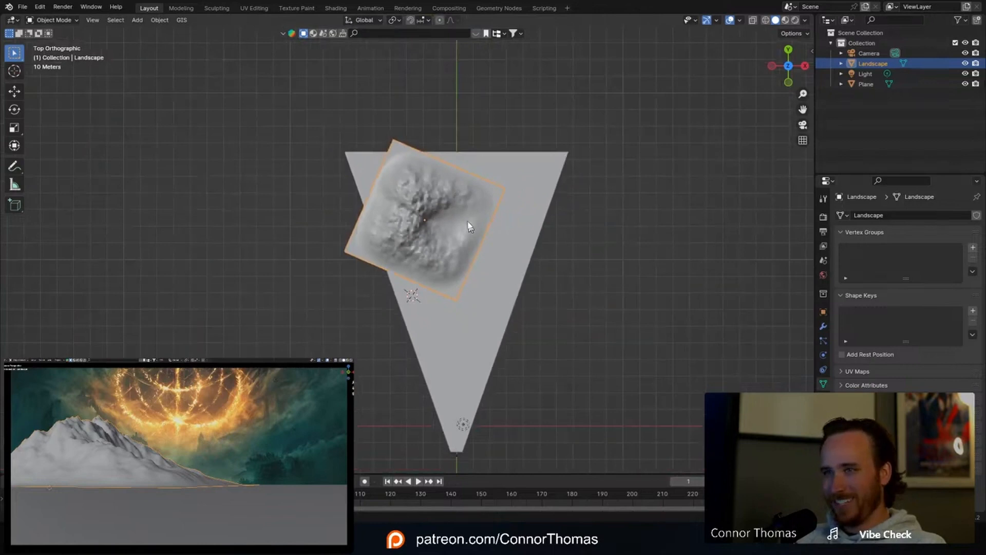
{"action": "key", "text": "g"}
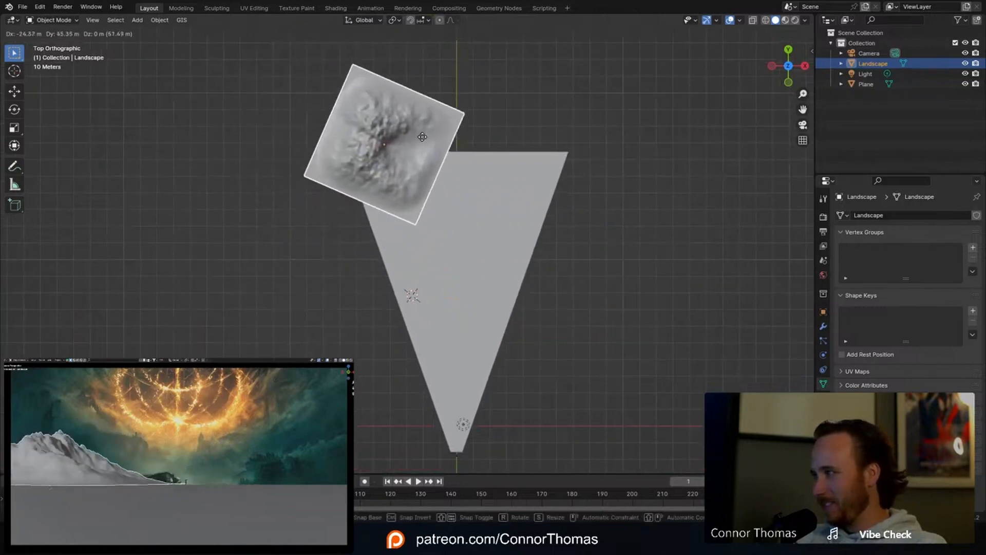
{"action": "left_click", "coordinate": [428, 151]}
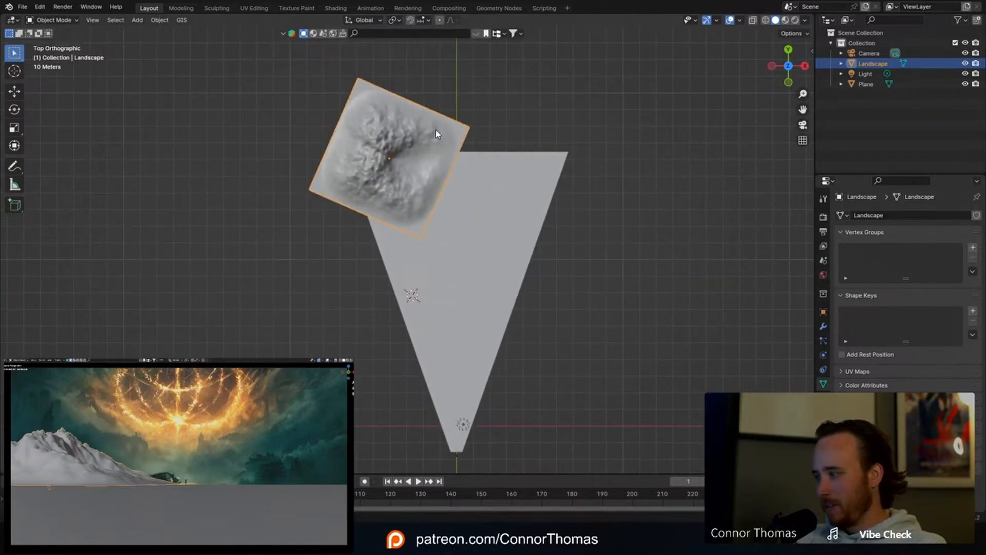
Step: Stretch the mountain landscape along the Z axis by a factor of about 1.4
{"action": "key", "text": "s"}
{"action": "key", "text": "z"}
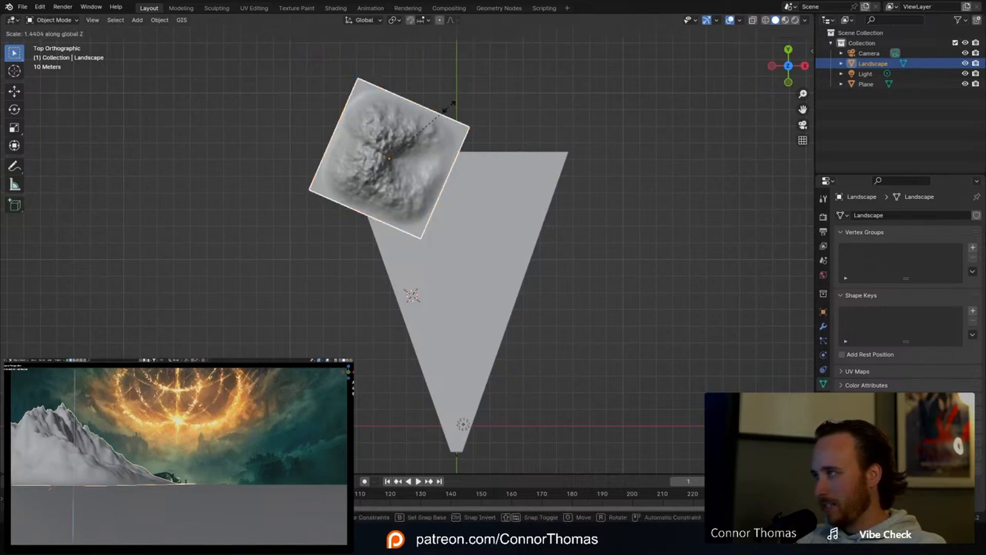
{"action": "left_click", "coordinate": [449, 111]}
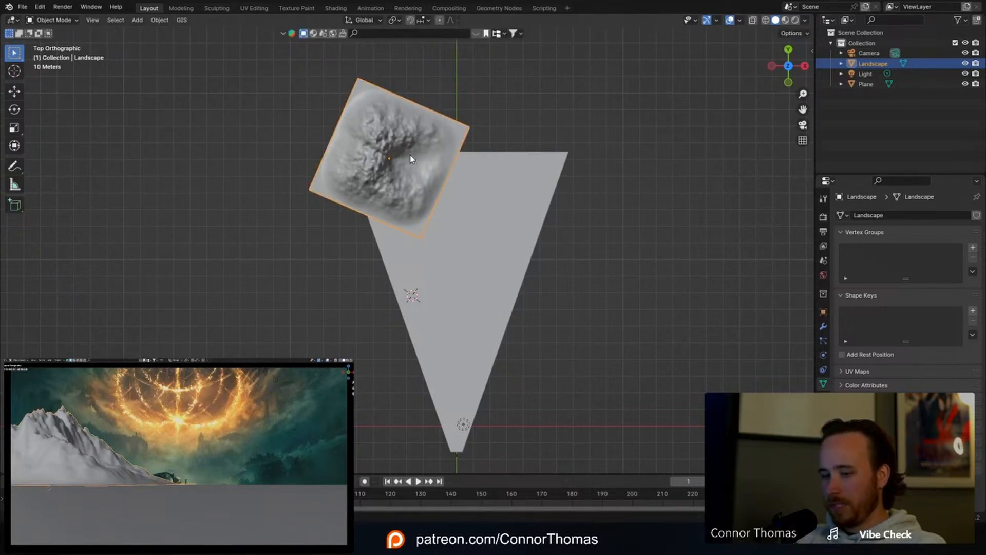
Step: Duplicate the mountain landscape, rotate the copy about 147 degrees and place it on the right side of the ground plane
{"action": "key", "text": "shift+d"}
{"action": "left_click", "coordinate": [600, 232]}
{"action": "key", "text": "r"}
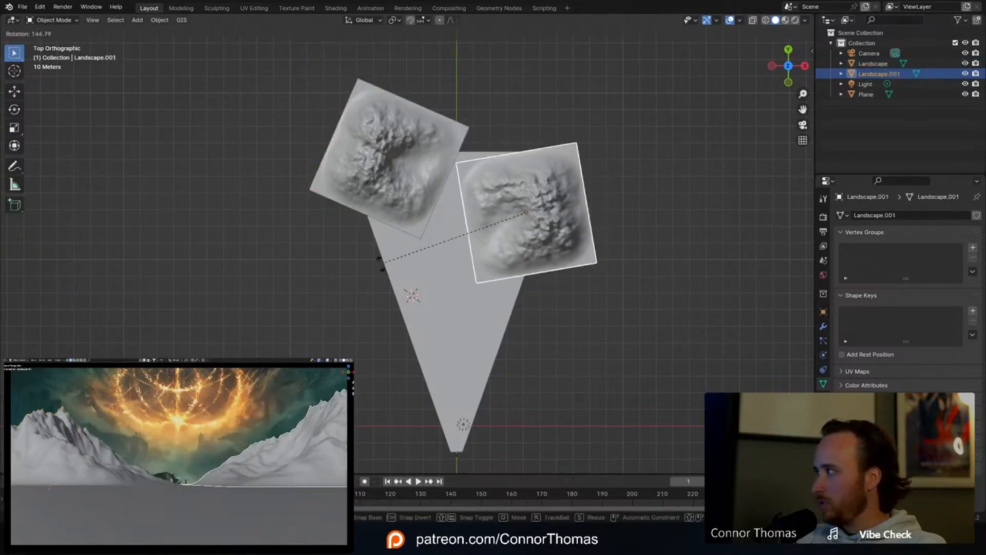
{"action": "left_click", "coordinate": [392, 264]}
{"action": "key", "text": "g"}
{"action": "left_click", "coordinate": [383, 267]}
Step: Move the duplicated landscape closer to the camera along the right side of the ground plane
{"action": "middle_click_drag", "start_coordinate": [464, 316], "coordinate": [413, 296], "text": "shift"}
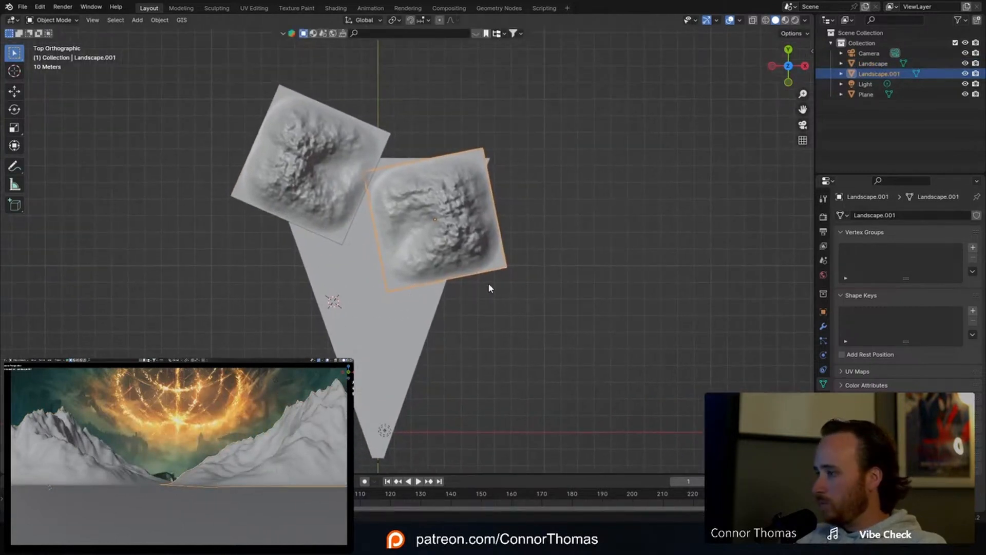
{"action": "key", "text": "g"}
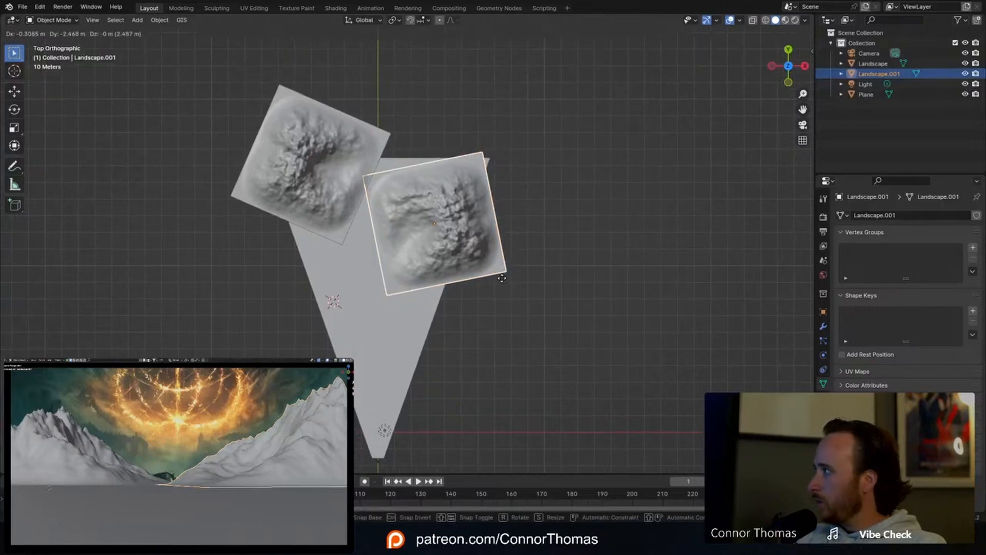
{"action": "left_click", "coordinate": [491, 320]}
{"action": "key", "text": "a"}
{"action": "key", "text": "a"}
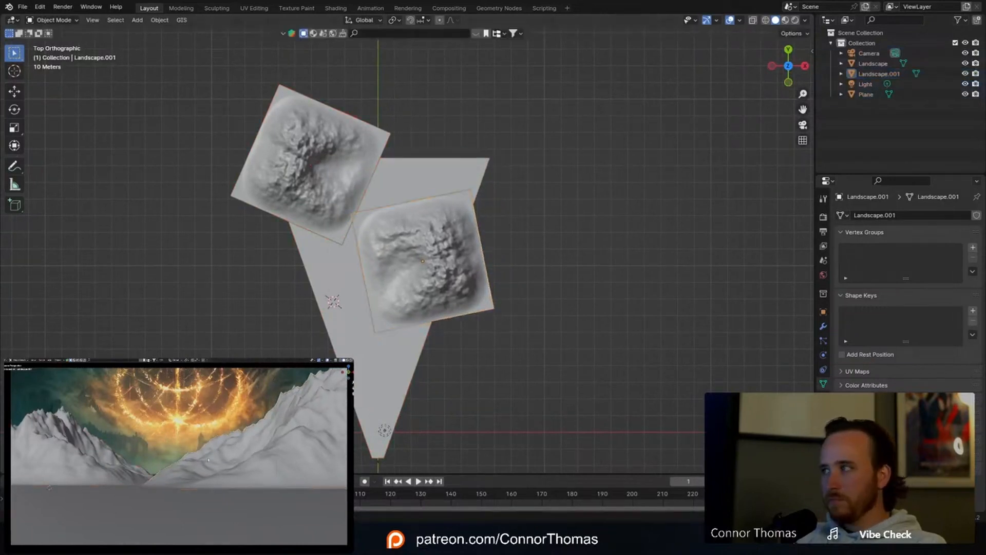
Step: Show the camera view in wireframe over the painting and activate its 3D Cursor tool
{"action": "key", "text": "z"}
{"action": "left_click", "coordinate": [191, 463]}
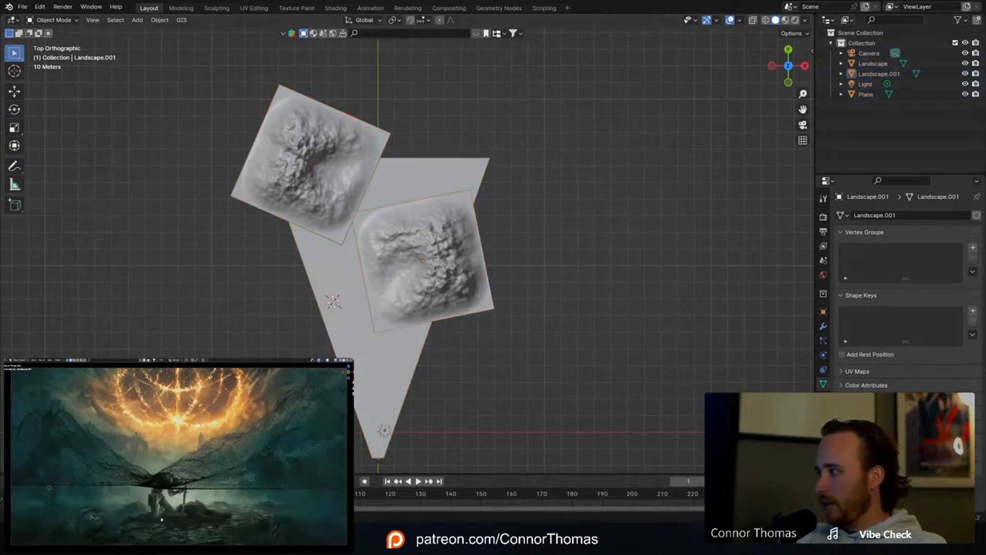
{"action": "key", "text": "t"}
{"action": "left_click", "coordinate": [7, 374]}
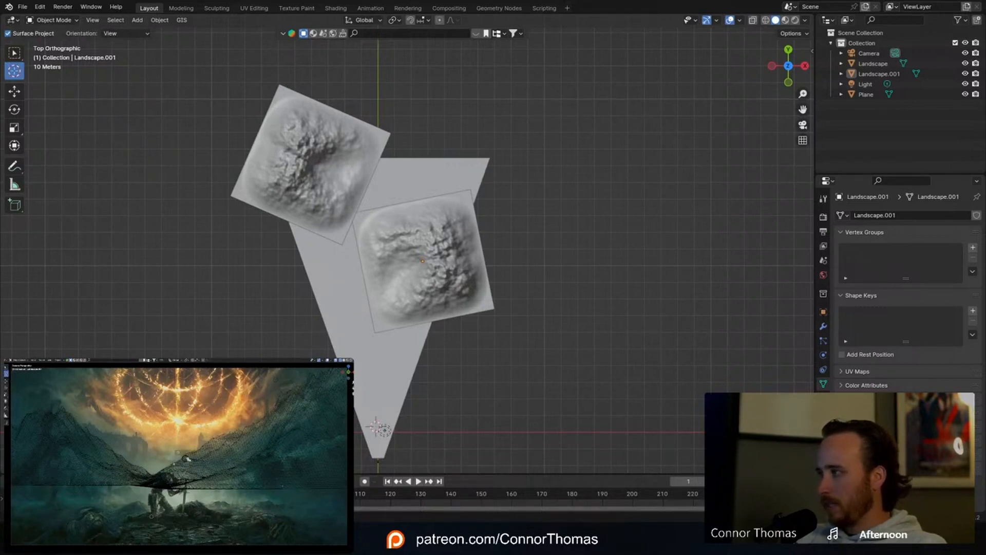
Step: Compare the mountains with the painting by switching the camera view to solid shading and back to wireframe
{"action": "key", "text": "z"}
{"action": "left_click", "coordinate": [233, 462]}
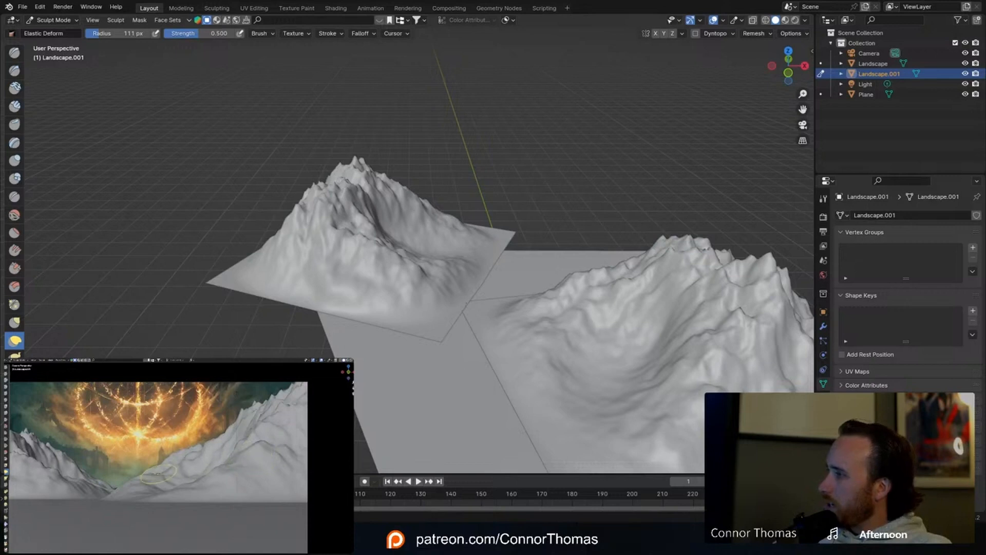
{"action": "key", "text": "z"}
{"action": "left_click", "coordinate": [145, 482]}
{"action": "middle_click_drag", "start_coordinate": [167, 474], "coordinate": [187, 474], "text": "shift"}
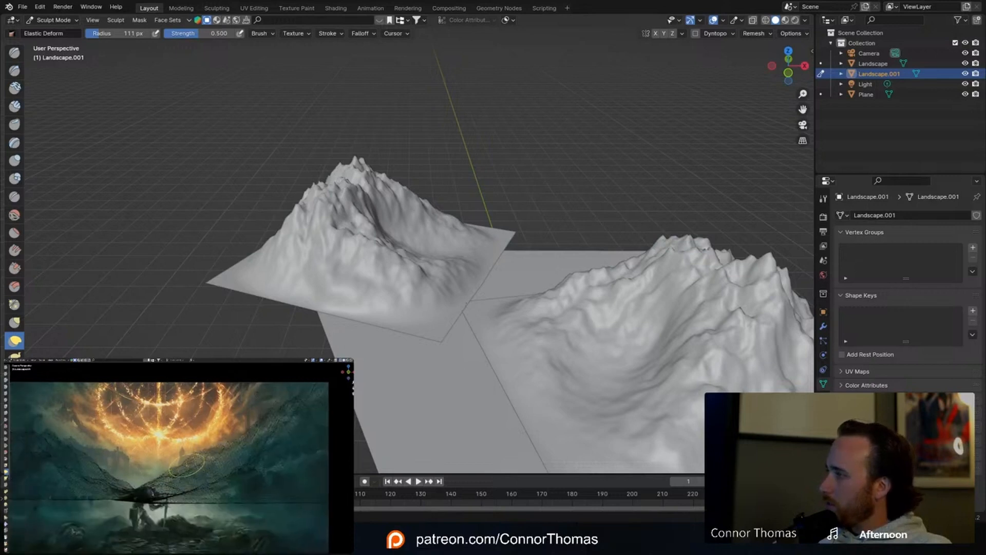
Step: Pull the slope of the right-hand landscape with the Elastic Deform brush to follow the ridge in the painting
{"action": "left_click_drag", "start_coordinate": [202, 450], "coordinate": [211, 457]}
{"action": "middle_click_drag", "start_coordinate": [223, 451], "coordinate": [199, 461], "text": "shift"}
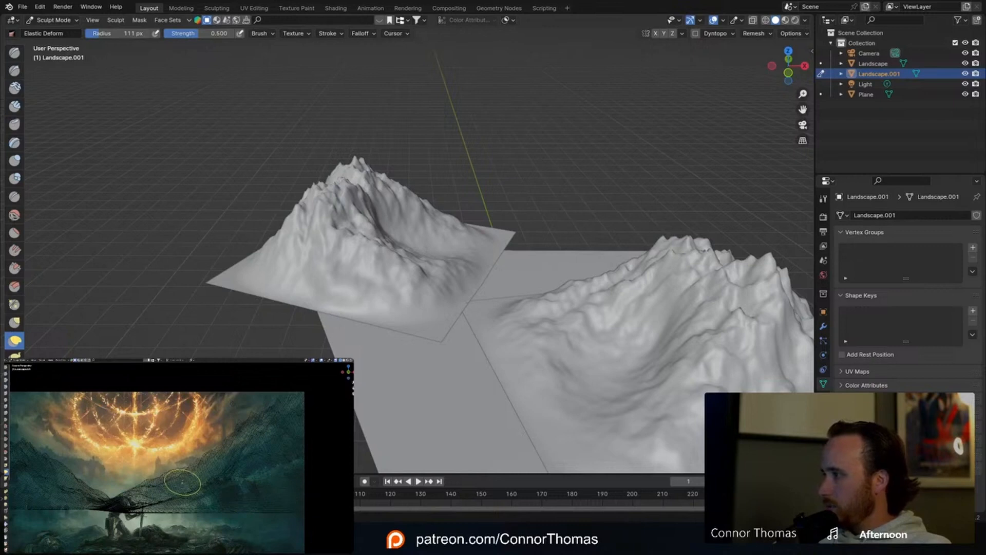
{"action": "key", "text": "super"}
{"action": "key", "text": "super"}
{"action": "middle_click_drag", "start_coordinate": [183, 482], "coordinate": [260, 480], "text": "shift"}
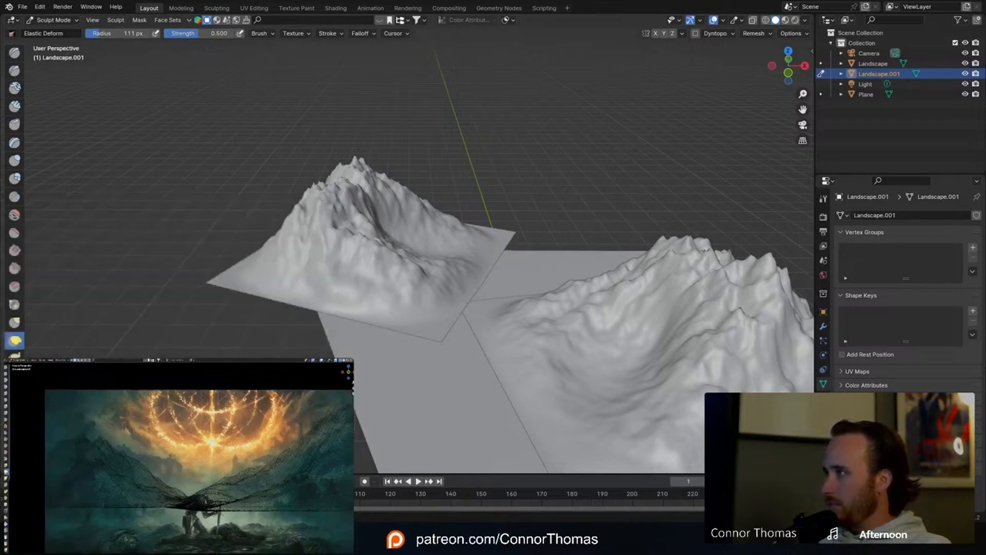
{"action": "middle_click_drag", "start_coordinate": [128, 427], "coordinate": [159, 428], "text": "shift"}
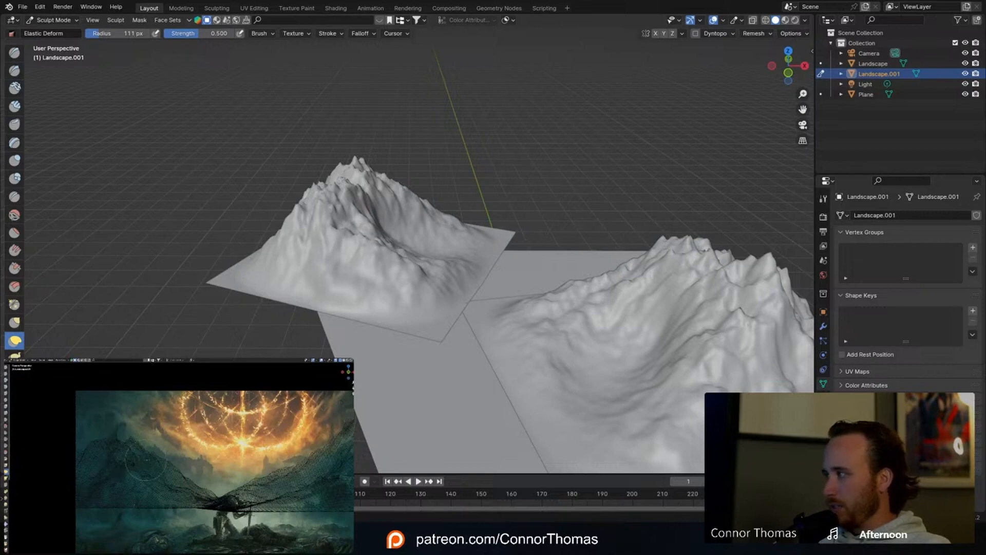
Step: Leave sculpting on the right-hand landscape and make the left landscape the active object in Sculpt Mode
{"action": "key", "text": "ctrl+Tab"}
{"action": "left_click", "coordinate": [154, 469], "text": "shift"}
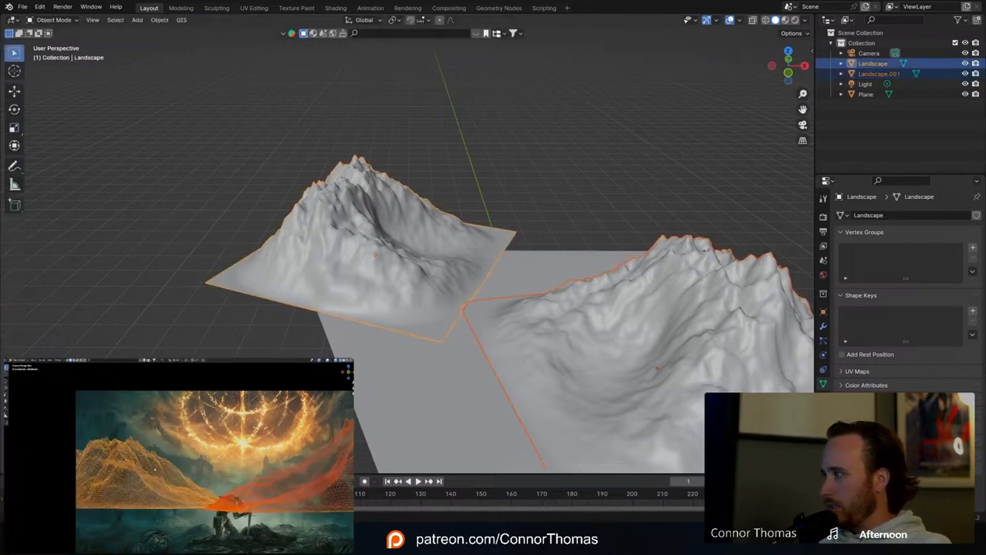
{"action": "key", "text": "Tab"}
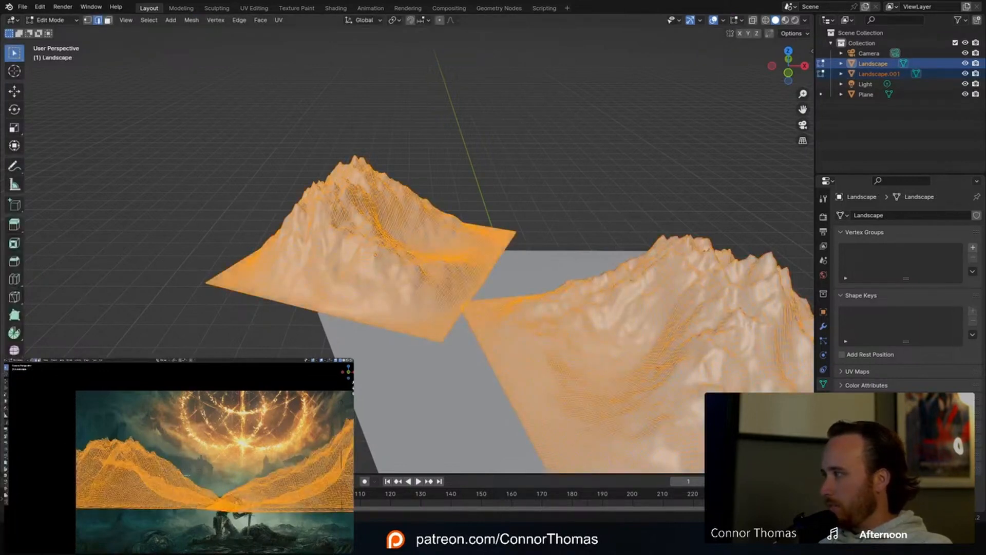
{"action": "key", "text": "alt+a"}
{"action": "key", "text": "ctrl+Tab"}
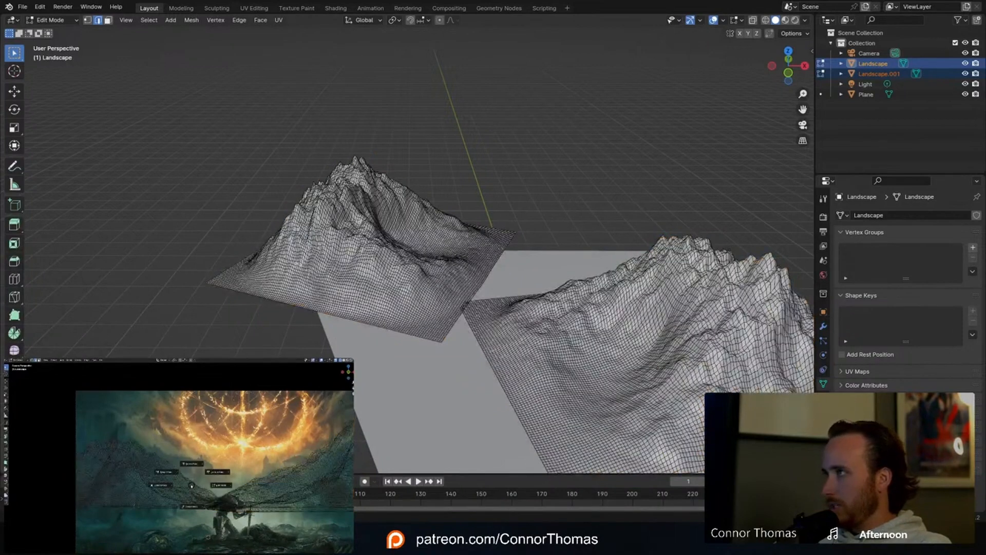
{"action": "left_click", "coordinate": [22, 362]}
{"action": "left_click", "coordinate": [22, 361]}
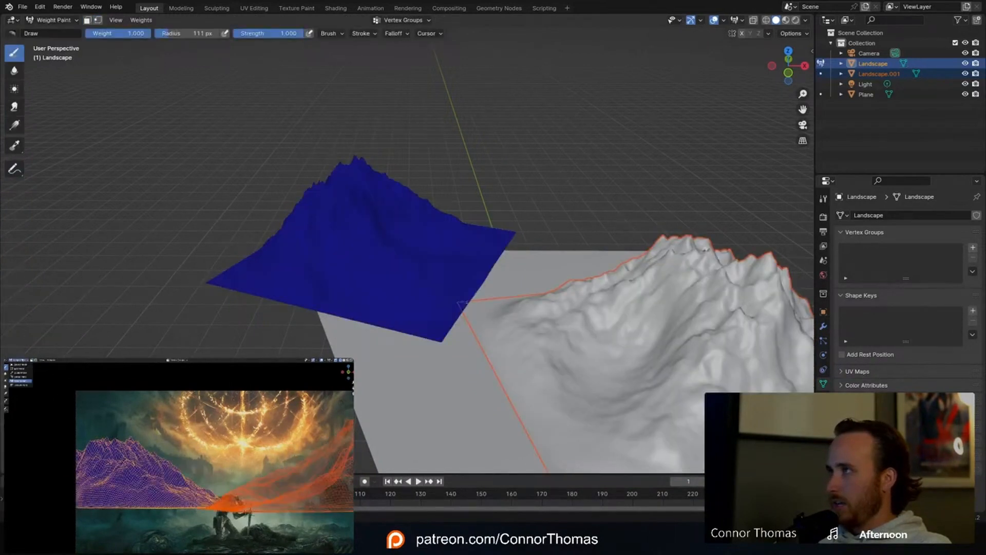
{"action": "left_click", "coordinate": [22, 372]}
{"action": "middle_click_drag", "start_coordinate": [159, 452], "coordinate": [186, 452], "text": "shift"}
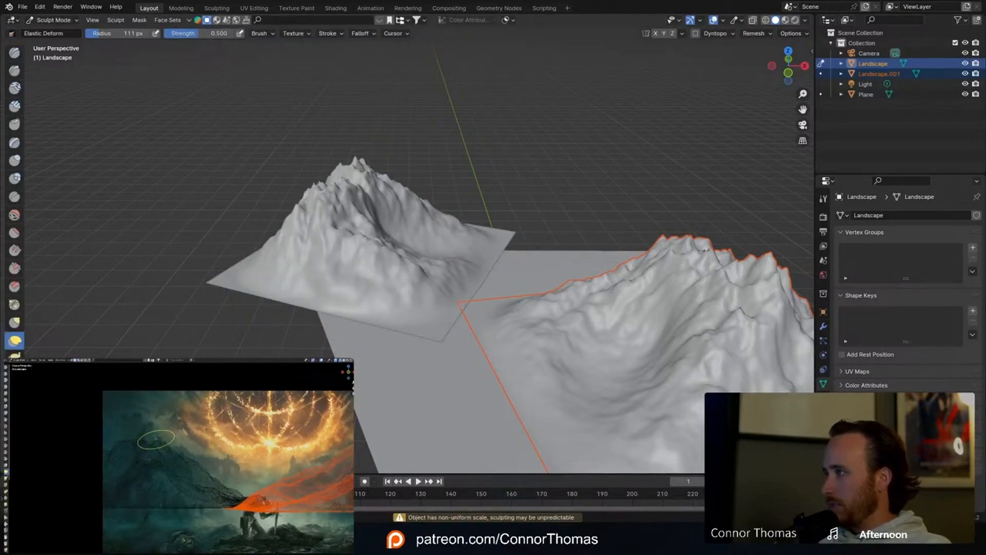
{"action": "middle_click_drag", "start_coordinate": [154, 436], "coordinate": [167, 440], "text": "shift"}
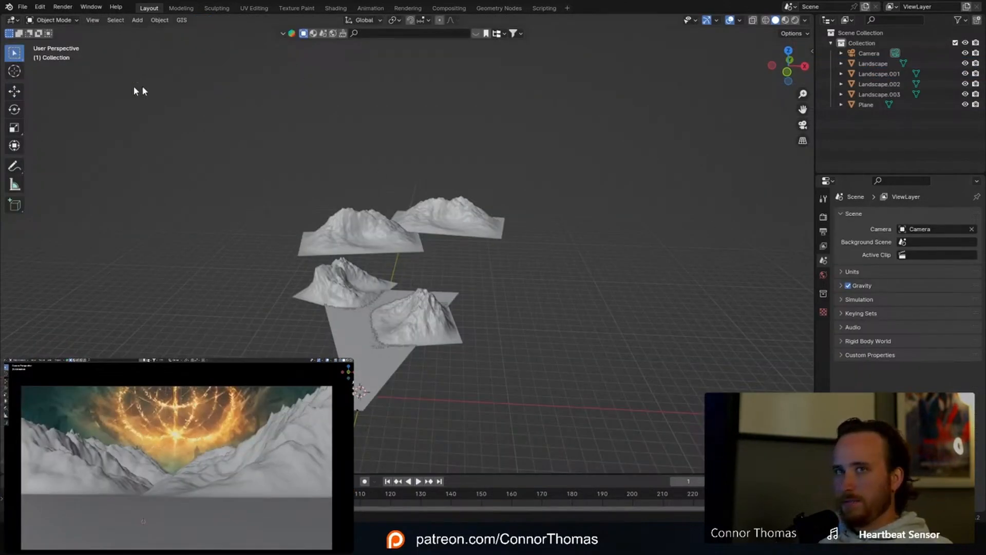
Step: Place the 3D cursor in the valley between the rear mountains and return to the selection tool
{"action": "left_click", "coordinate": [15, 70]}
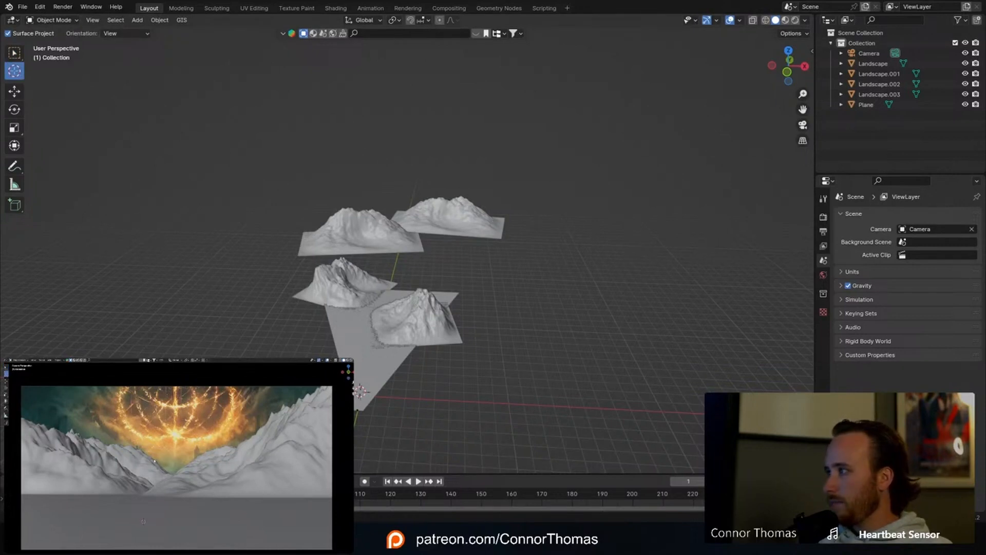
{"action": "left_click", "coordinate": [14, 53]}
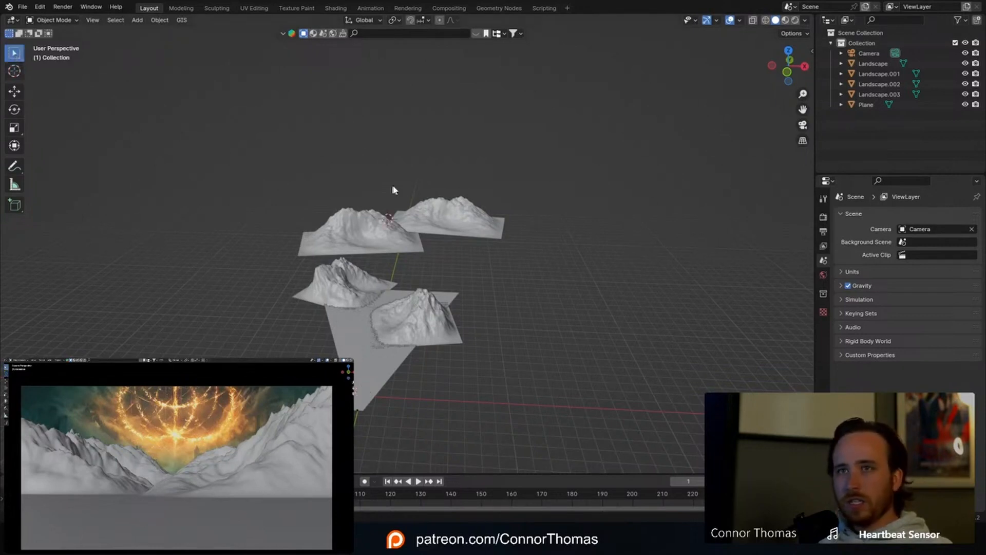
{"action": "key", "text": "shift+a"}
{"action": "mouse_move", "coordinate": [391, 188]}
{"action": "left_click", "coordinate": [437, 206]}
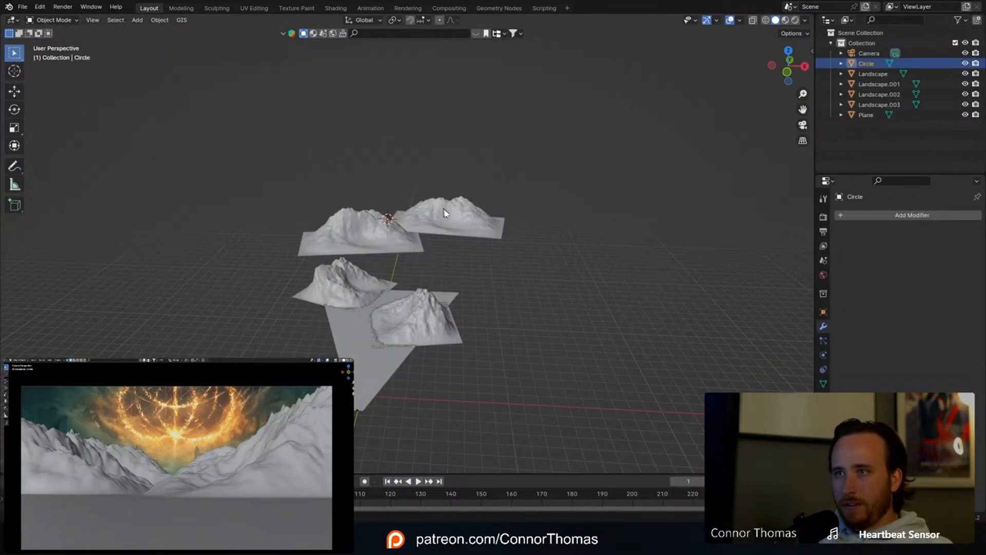
{"action": "key", "text": "ctrl+z"}
Step: Add a mesh circle at the 3D cursor and raise it vertically above the rear mountains
{"action": "key", "text": "shift+a"}
{"action": "mouse_move", "coordinate": [442, 227]}
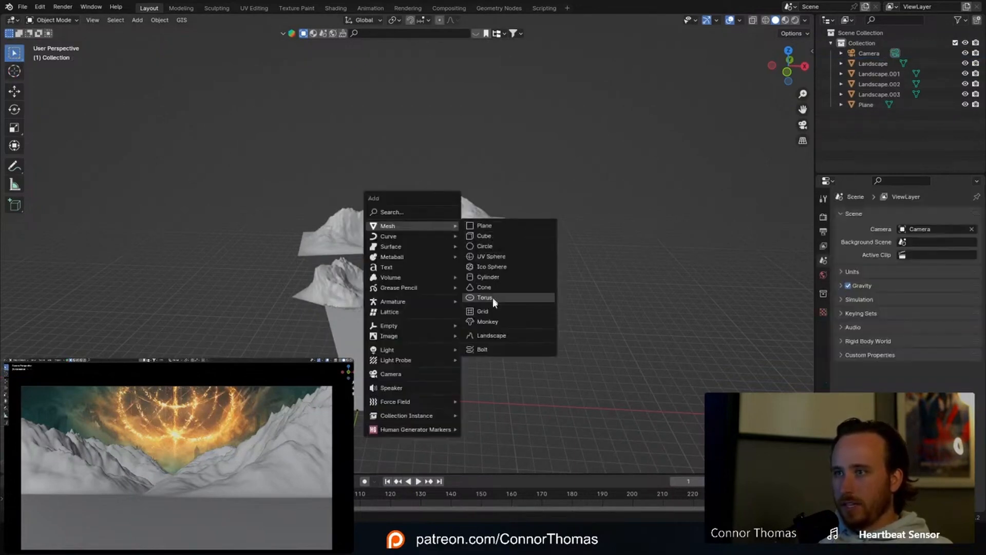
{"action": "left_click", "coordinate": [486, 247]}
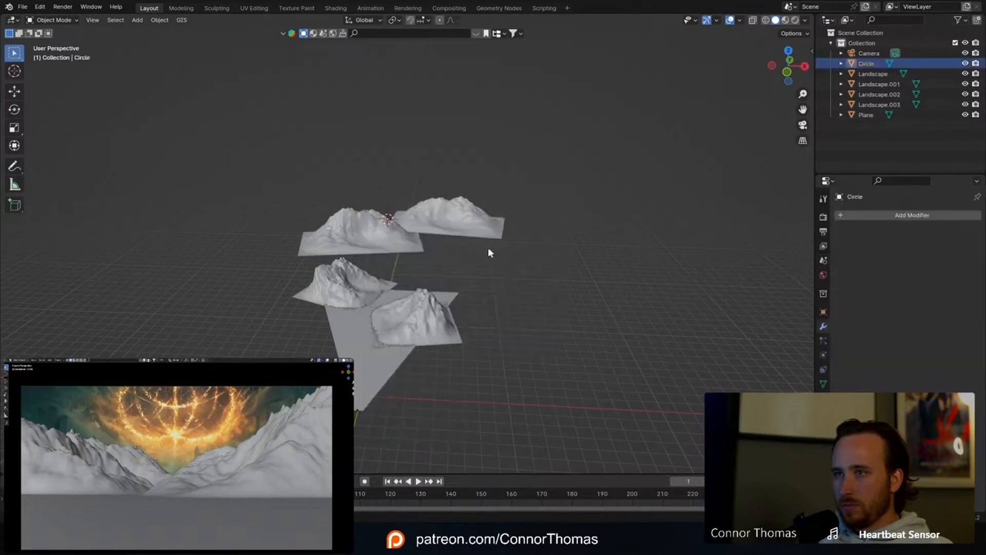
{"action": "key", "text": "g"}
{"action": "key", "text": "z"}
{"action": "left_click", "coordinate": [441, 180]}
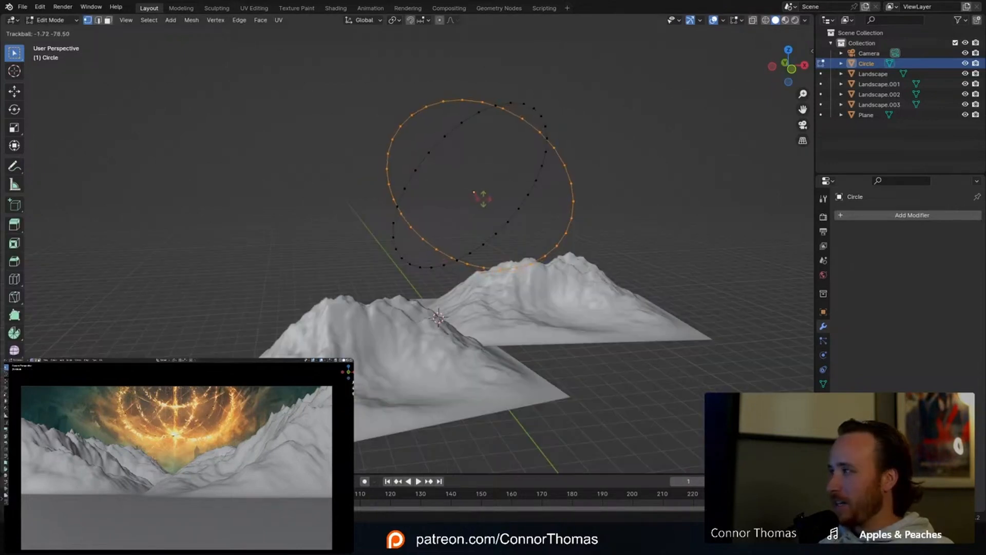
Step: Confirm the tilted copy of the ring, duplicate it and trackball-rotate the new copy until it lies almost horizontal
{"action": "left_click", "coordinate": [528, 176]}
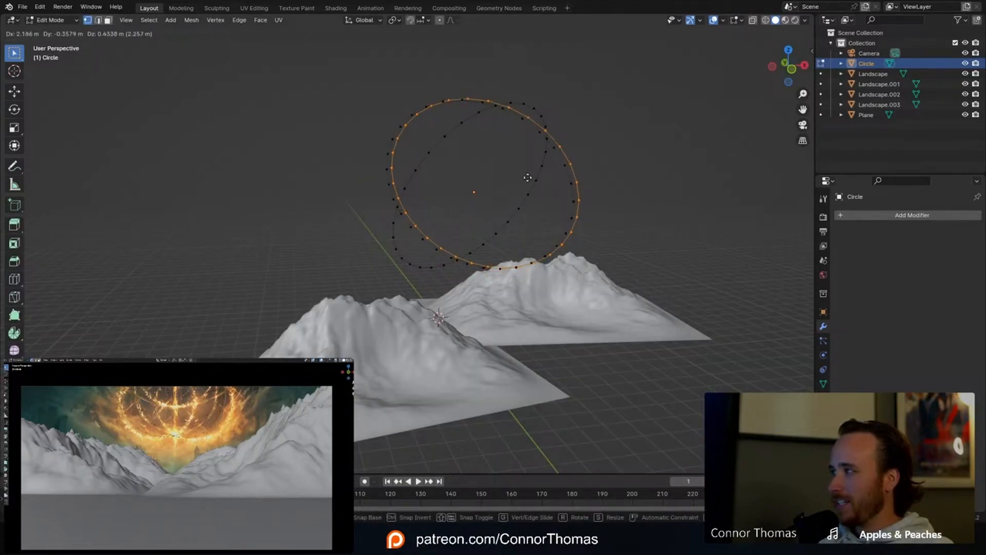
{"action": "key", "text": "r"}
{"action": "key", "text": "r"}
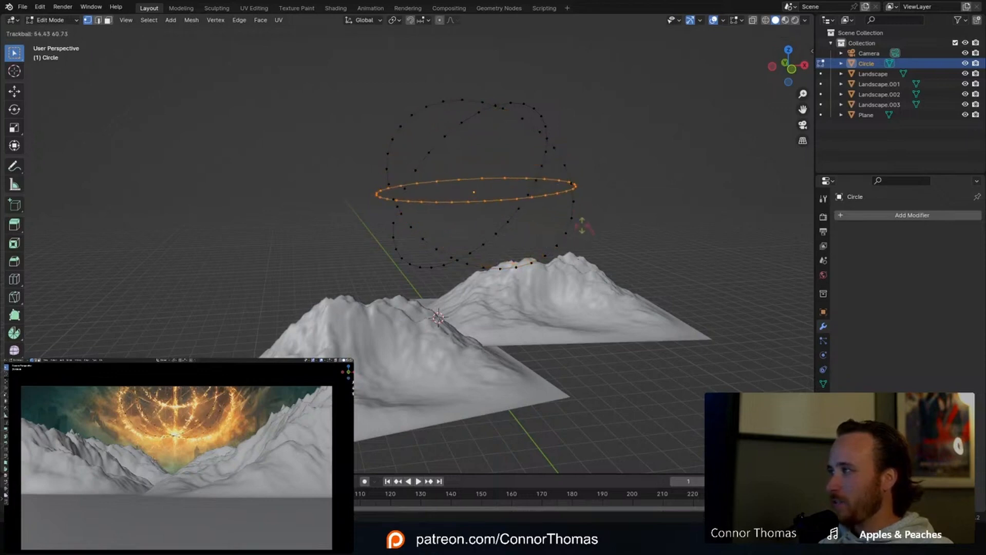
{"action": "left_click", "coordinate": [586, 226]}
{"action": "middle_click_drag", "start_coordinate": [524, 214], "coordinate": [534, 234], "text": "shift"}
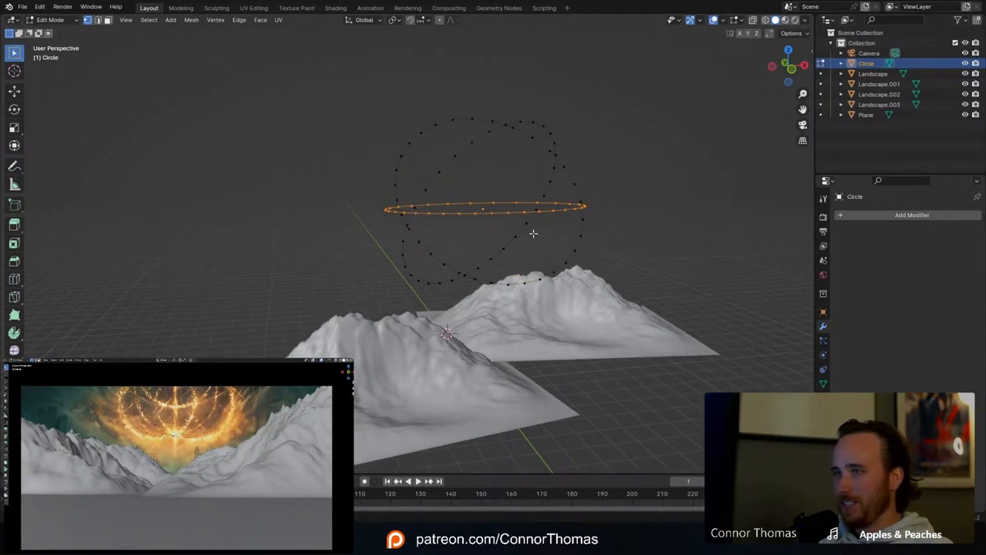
Step: Trackball-rotate another ring copy to a steep, nearly upright angle and finish editing the circle mesh
{"action": "key", "text": "r"}
{"action": "key", "text": "r"}
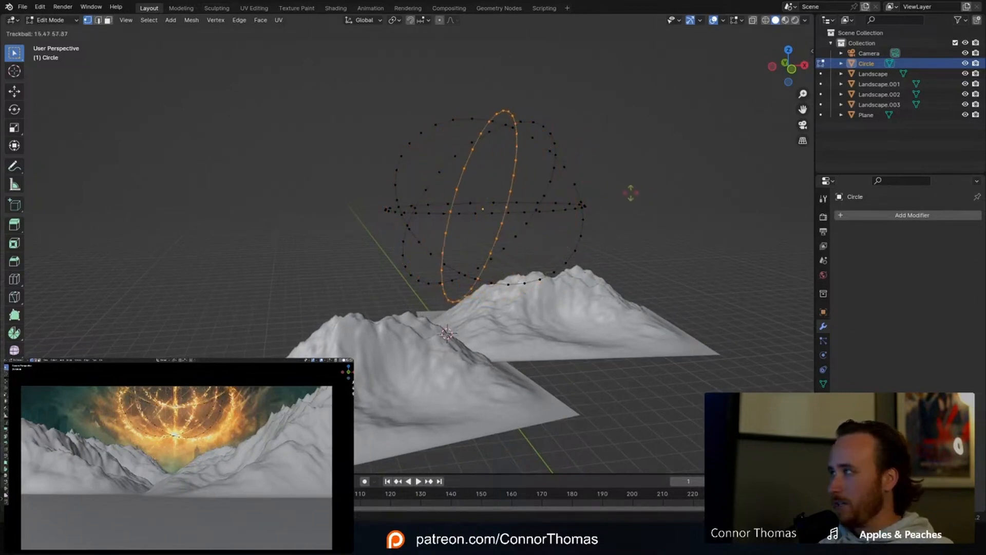
{"action": "left_click", "coordinate": [633, 192]}
{"action": "middle_click_drag", "start_coordinate": [475, 192], "coordinate": [345, 203]}
{"action": "key", "text": "Tab"}
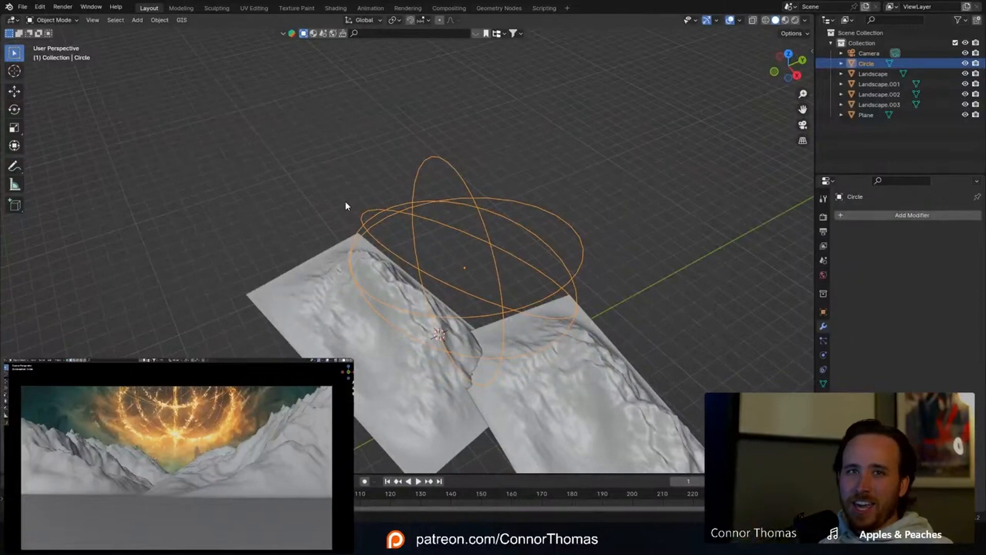
Step: Reopen the circle mesh for editing and rotate further ring copies around the shared centre to fill out the spherical cage
{"action": "key", "text": "Tab"}
{"action": "middle_click_drag", "start_coordinate": [346, 202], "coordinate": [417, 179]}
{"action": "key", "text": "r"}
{"action": "key", "text": "r"}
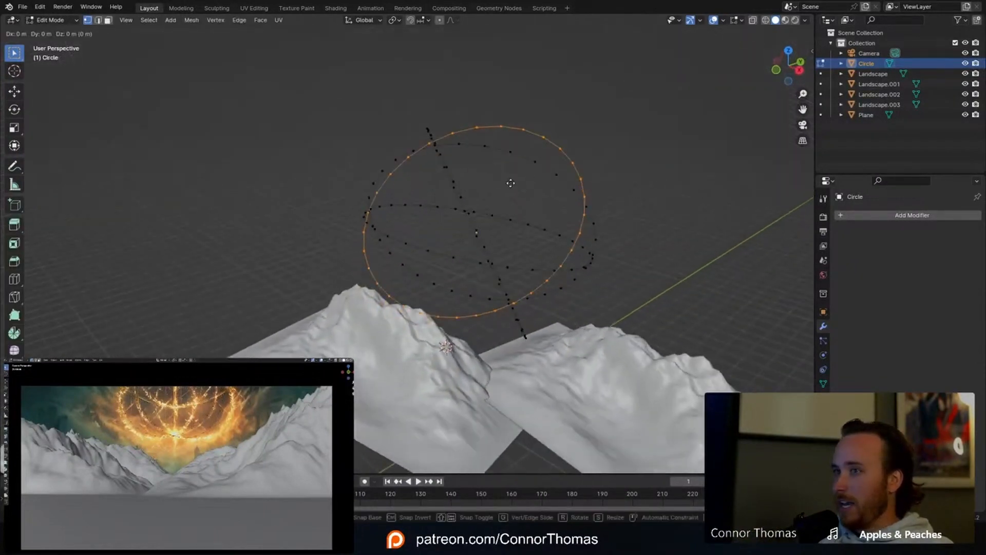
{"action": "left_click", "coordinate": [643, 187]}
{"action": "key", "text": "r"}
{"action": "left_click", "coordinate": [518, 170]}
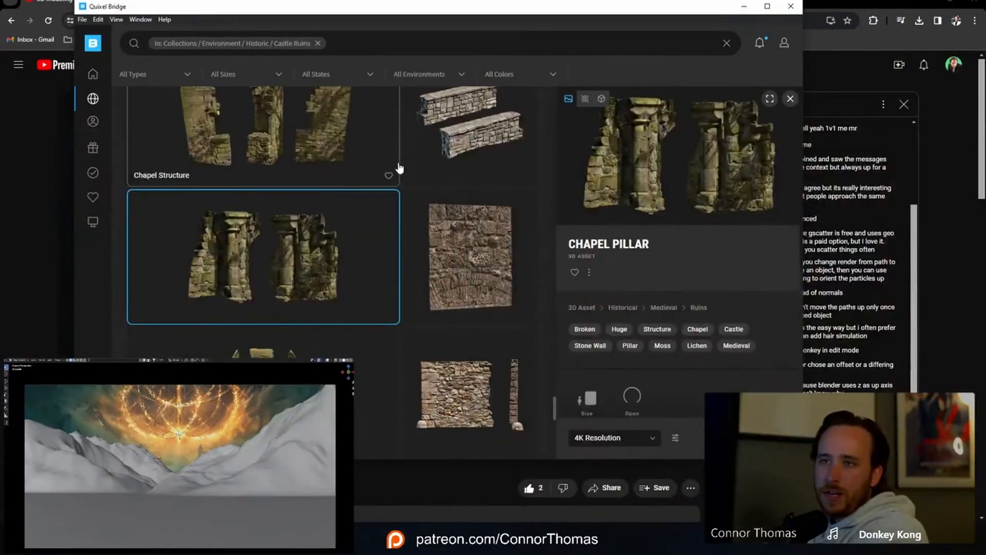
Step: Set the Chapel Pillar asset's resolution to 2K in Quixel Bridge
{"action": "left_click", "coordinate": [592, 439]}
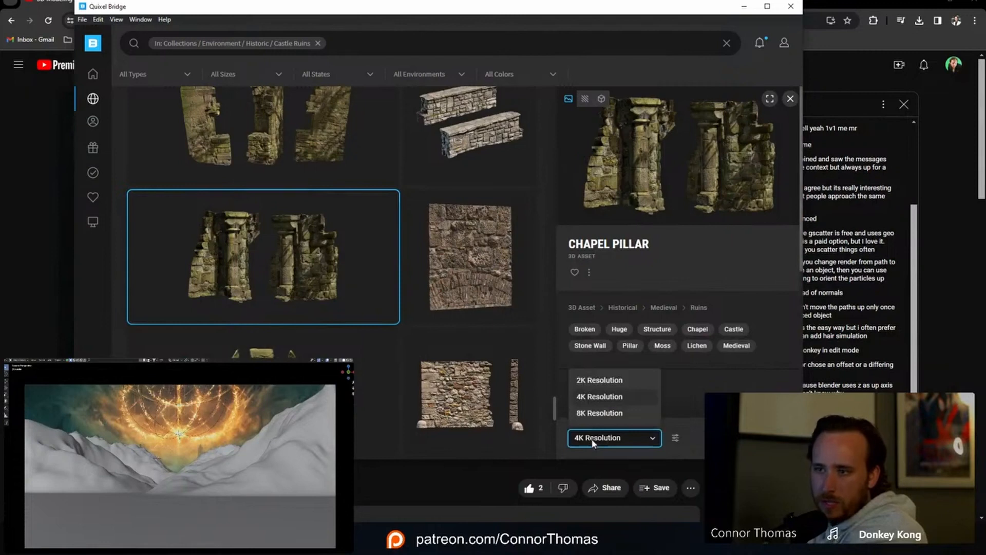
{"action": "left_click", "coordinate": [599, 380]}
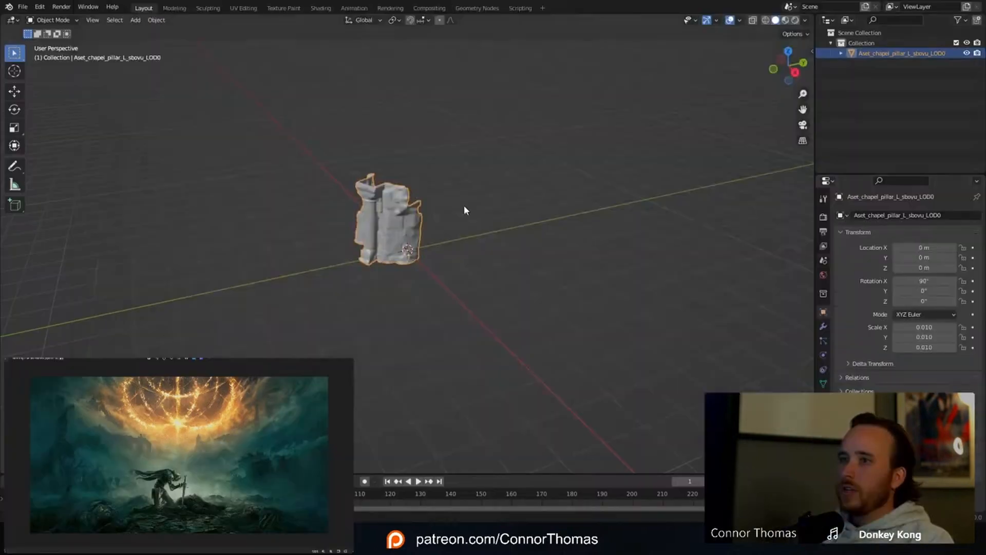
Step: Copy the imported chapel pillar in Blender, switch to the main scene file and place the 3D cursor by the front-left landscape
{"action": "middle_click_drag", "start_coordinate": [465, 207], "coordinate": [487, 233]}
{"action": "key", "text": "ctrl+c"}
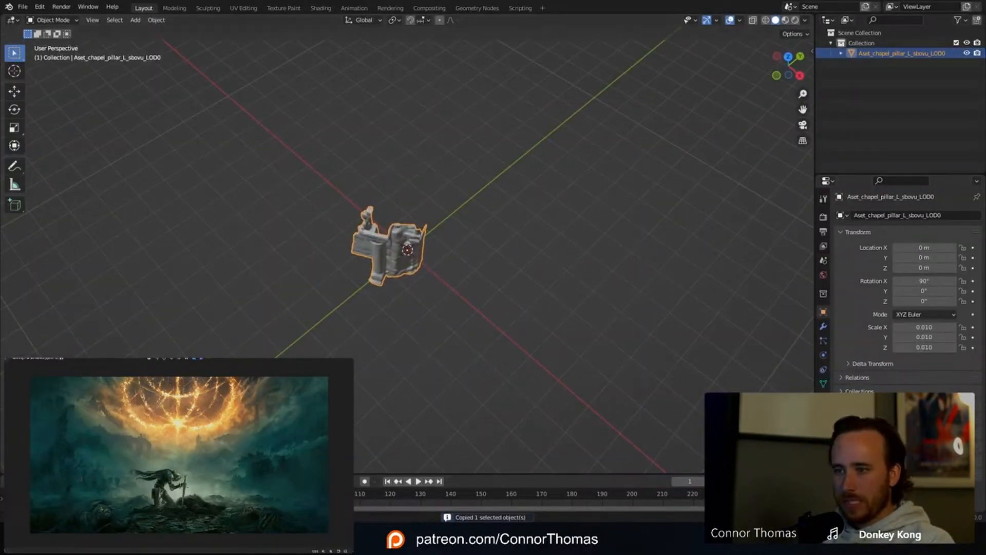
{"action": "left_click", "coordinate": [522, 493]}
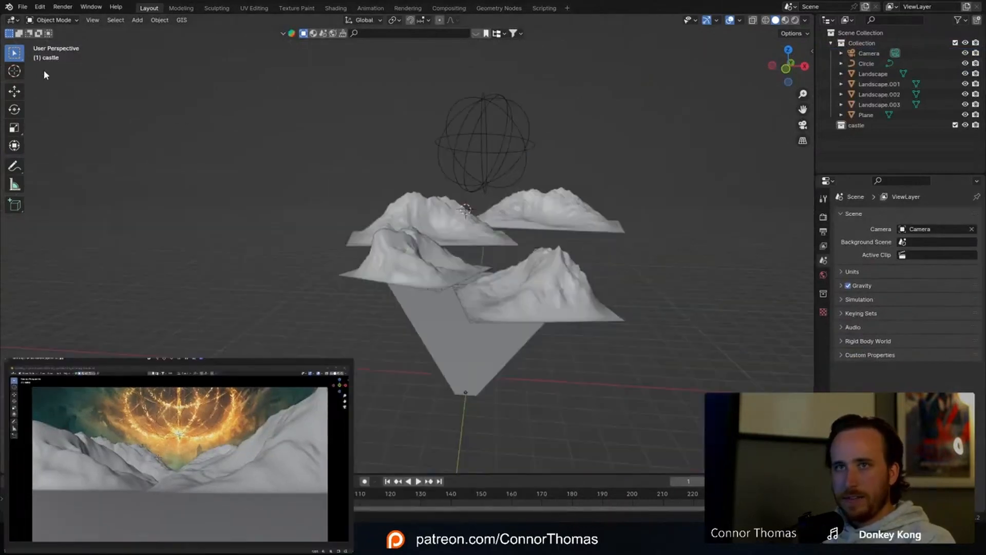
{"action": "left_click", "coordinate": [20, 73]}
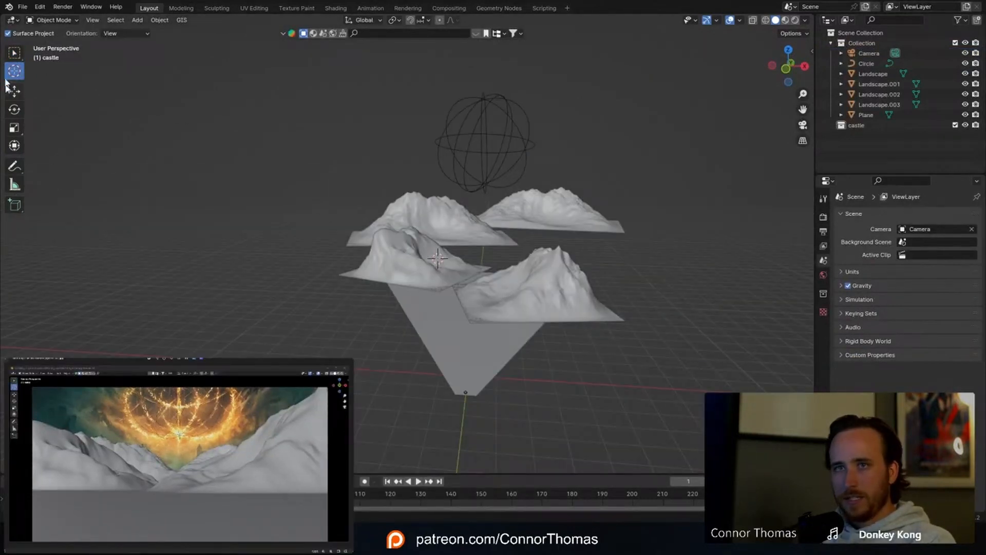
{"action": "left_click", "coordinate": [15, 54]}
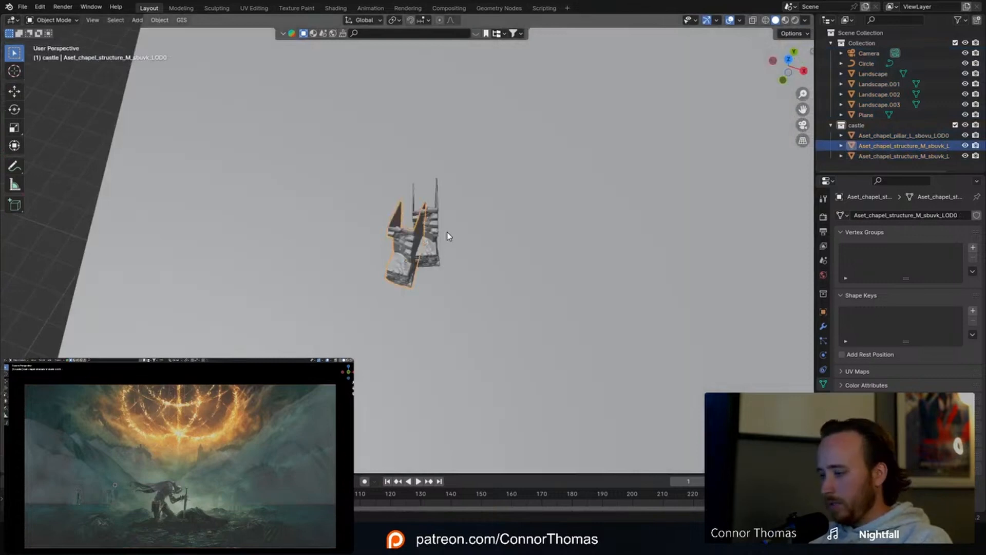
Step: In top view, duplicate the chapel structure, turn the copy roughly a quarter turn and place it beside the other ruin pieces
{"action": "key", "text": "KP_7"}
{"action": "key", "text": "shift+d"}
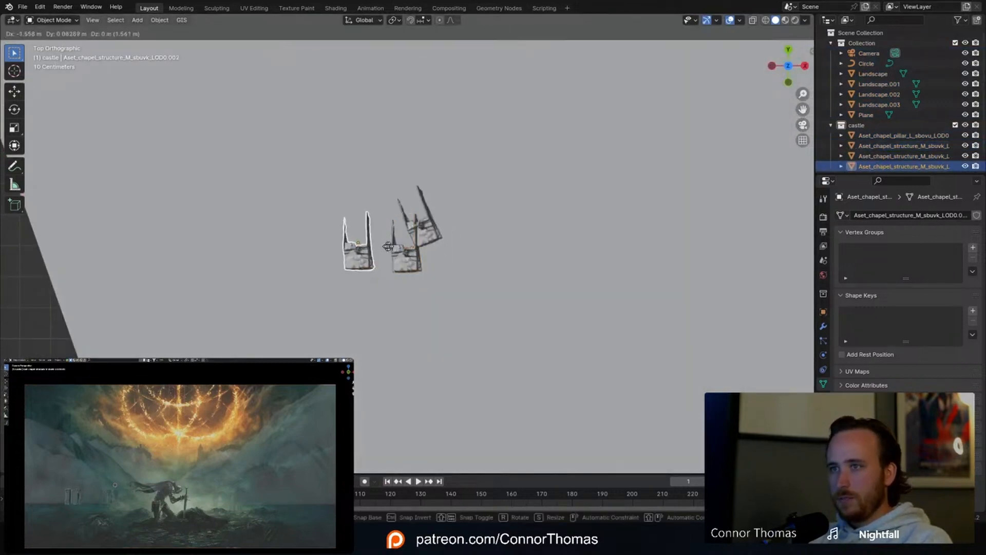
{"action": "key", "text": "r"}
{"action": "key", "text": "g"}
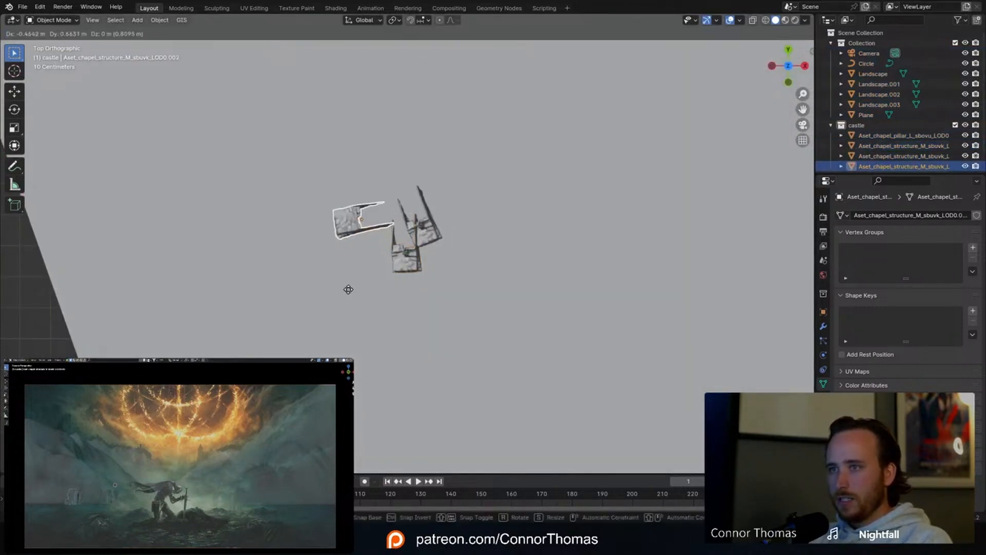
{"action": "left_click", "coordinate": [347, 288]}
{"action": "key", "text": "a"}
{"action": "middle_click_drag", "start_coordinate": [406, 280], "coordinate": [460, 299]}
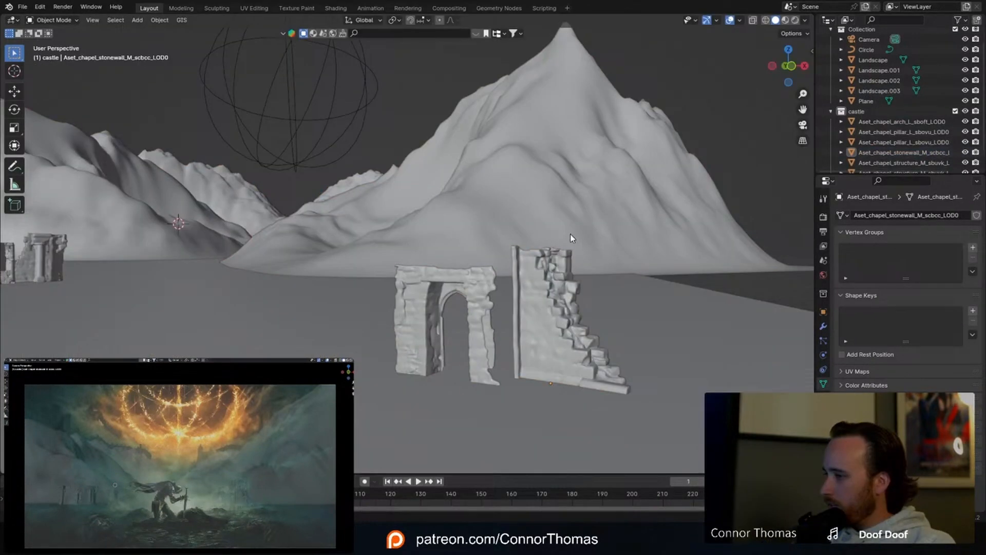
Step: Select the far-left cluster of ruins and, in top view, duplicate it about 50 m away to the ground plane's right edge
{"action": "scroll", "coordinate": [569, 275], "scroll_direction": "down", "scroll_amount": 5}
{"action": "middle_click_drag", "start_coordinate": [577, 300], "coordinate": [221, 121]}
{"action": "key", "text": "a"}
{"action": "key", "text": "a"}
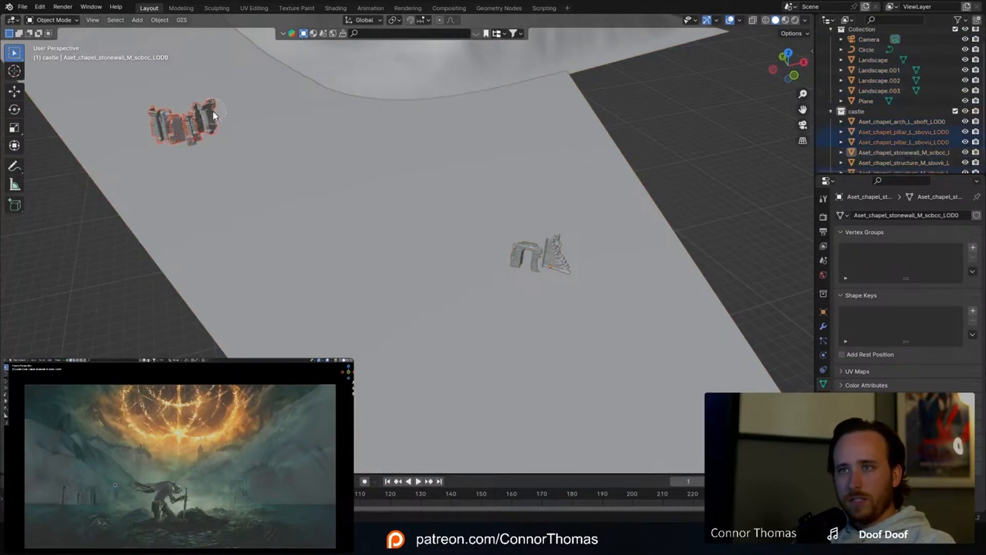
{"action": "key", "text": "KP_7"}
{"action": "scroll", "coordinate": [242, 130], "scroll_direction": "down", "scroll_amount": 4}
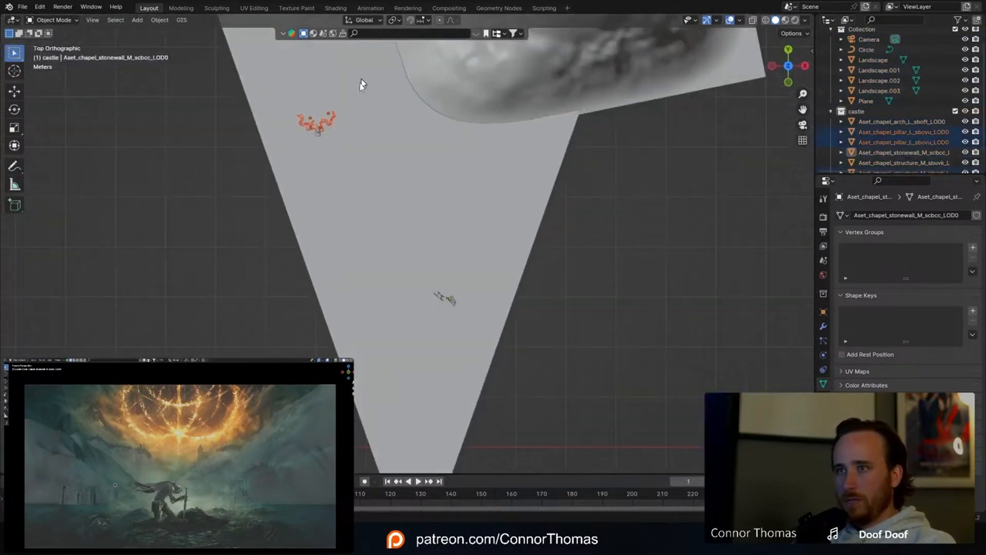
{"action": "middle_click_drag", "start_coordinate": [348, 137], "coordinate": [335, 162], "text": "shift"}
{"action": "key", "text": "shift+d"}
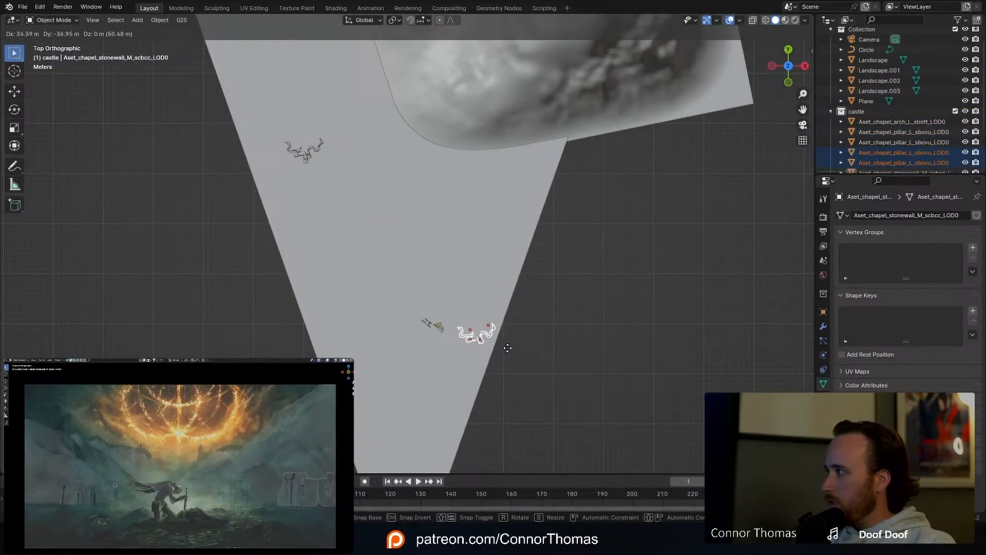
{"action": "left_click", "coordinate": [506, 352]}
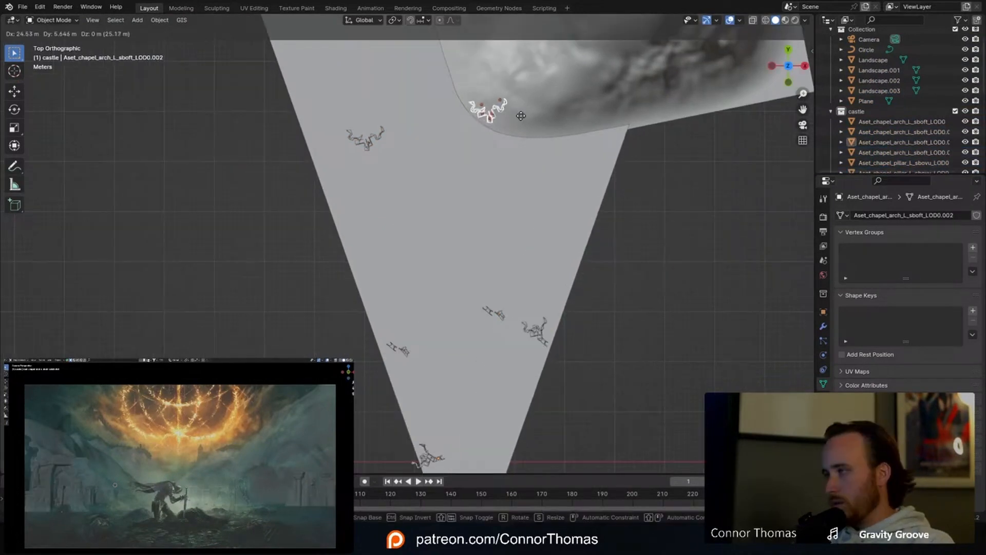
Step: In top view, place the duplicated ruin cluster at the large landscape's front-left edge, rotating it and shifting it about 1 m
{"action": "left_click", "coordinate": [516, 140]}
{"action": "key", "text": "shift+d"}
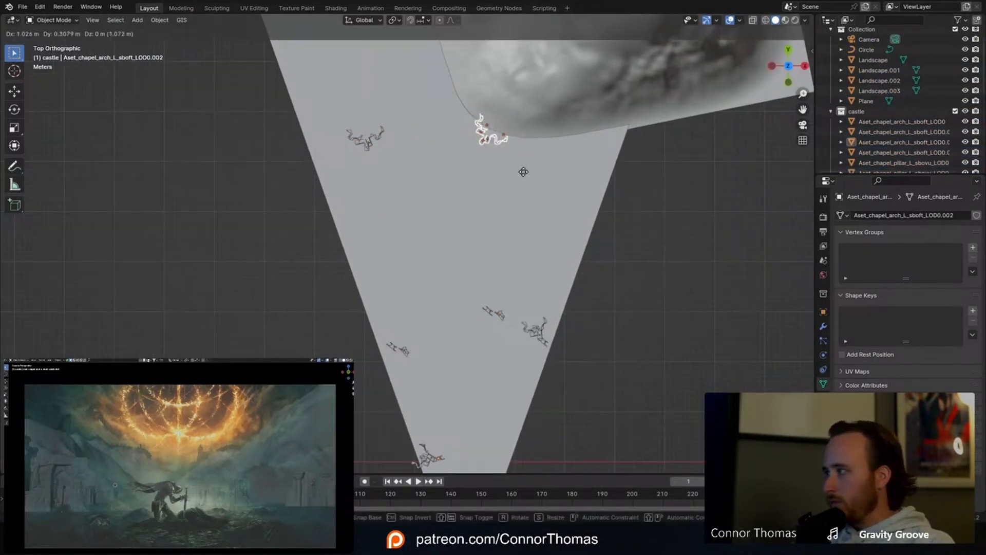
{"action": "left_click", "coordinate": [523, 167]}
{"action": "key", "text": "a"}
{"action": "middle_click_drag", "start_coordinate": [410, 197], "coordinate": [407, 236], "text": "shift"}
Step: Compare the ruin layout with the reference painting through the camera and fit the whole scene in view
{"action": "key", "text": "KP_0"}
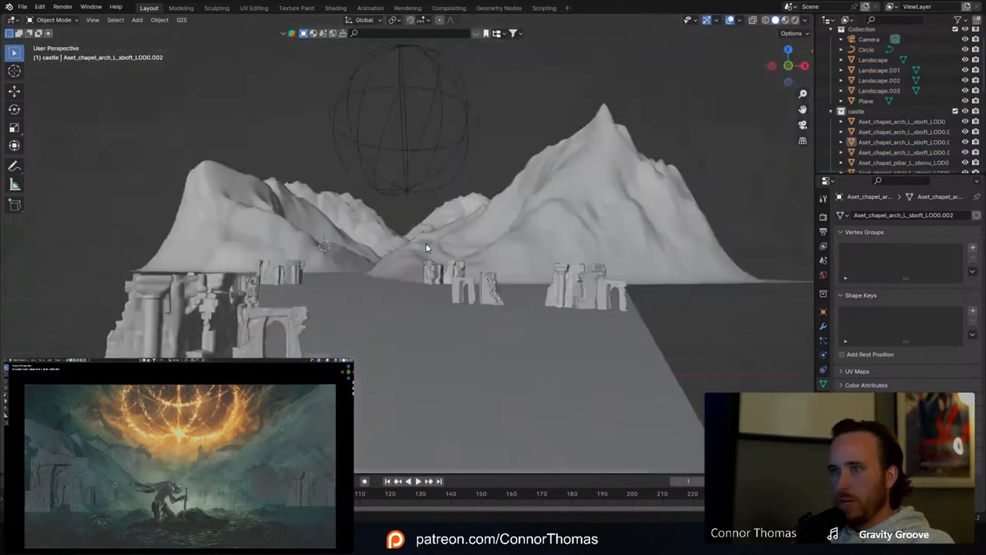
{"action": "middle_click_drag", "start_coordinate": [442, 154], "coordinate": [459, 234], "text": "shift"}
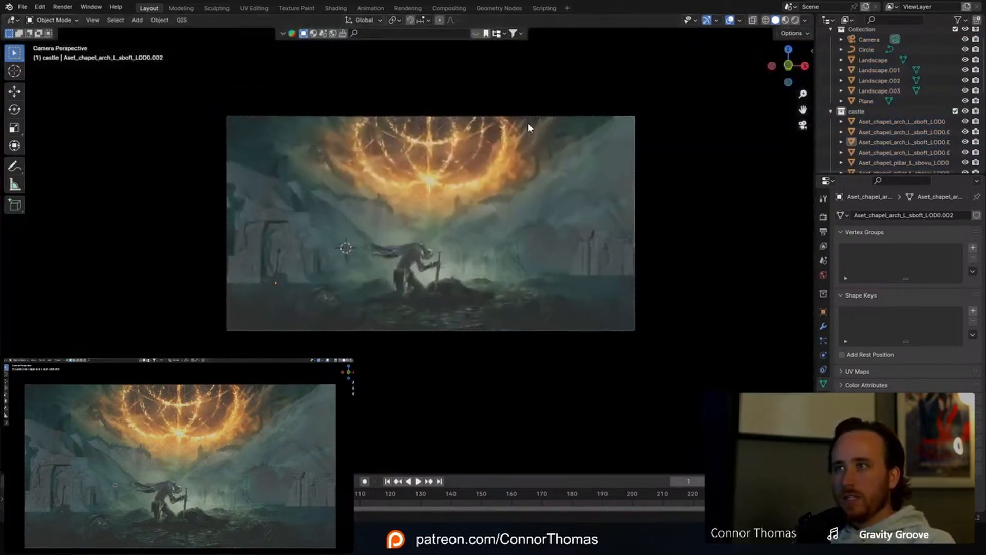
{"action": "left_click", "coordinate": [728, 19]}
{"action": "key", "text": "Home"}
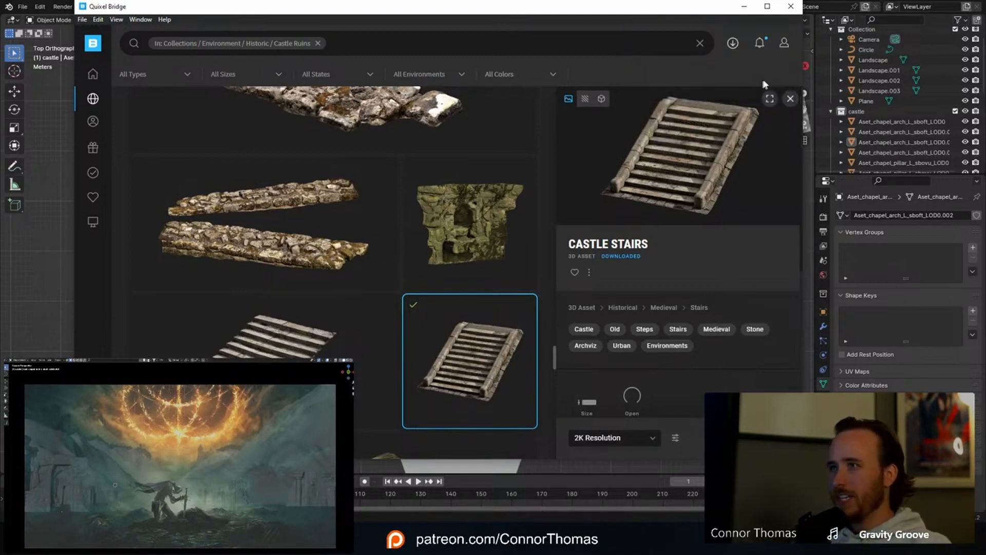
Step: Return from Quixel Bridge to Blender, select the imported castle stairs beside the chapel ruins and duplicate them along the vertical axis
{"action": "left_click", "coordinate": [745, 7]}
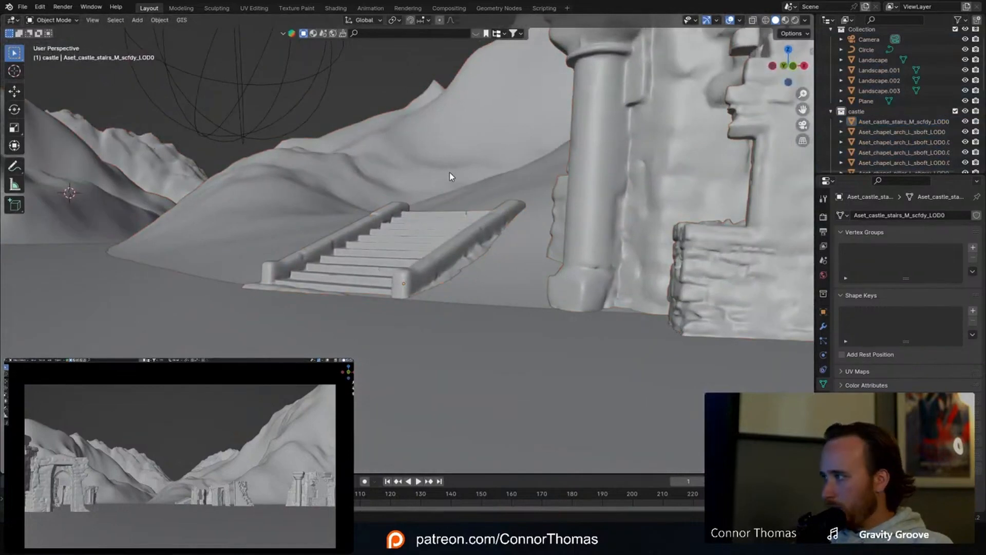
{"action": "left_click", "coordinate": [407, 284]}
{"action": "middle_click_drag", "start_coordinate": [462, 187], "coordinate": [439, 277]}
{"action": "key", "text": "shift+d"}
{"action": "key", "text": "z"}
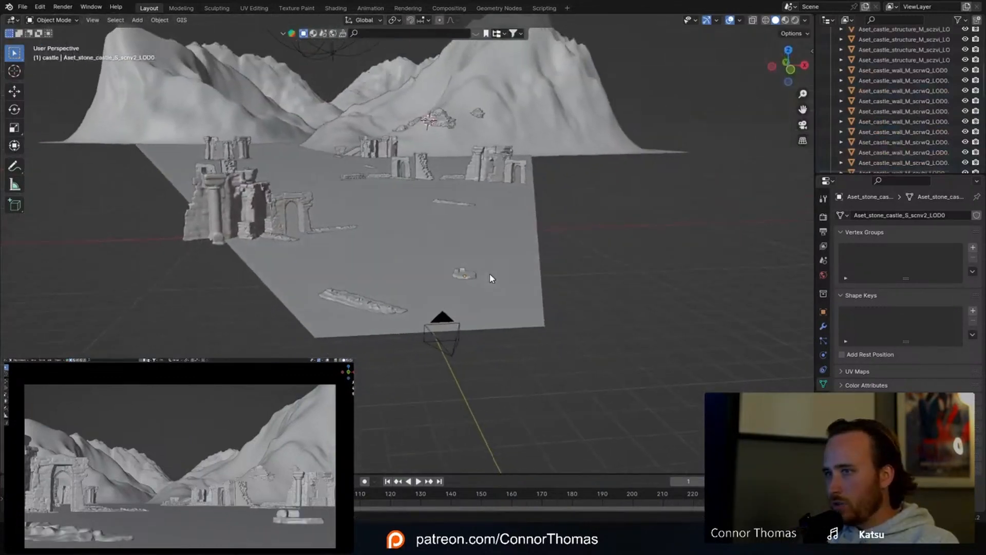
Step: Select the ground plane and save the scene file
{"action": "middle_click_drag", "start_coordinate": [489, 276], "coordinate": [393, 243]}
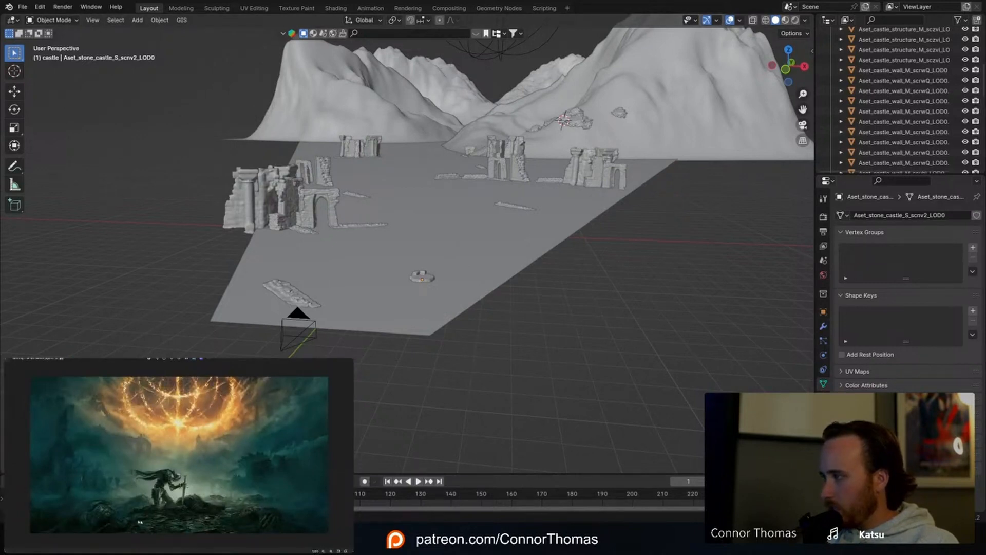
{"action": "left_click", "coordinate": [384, 303]}
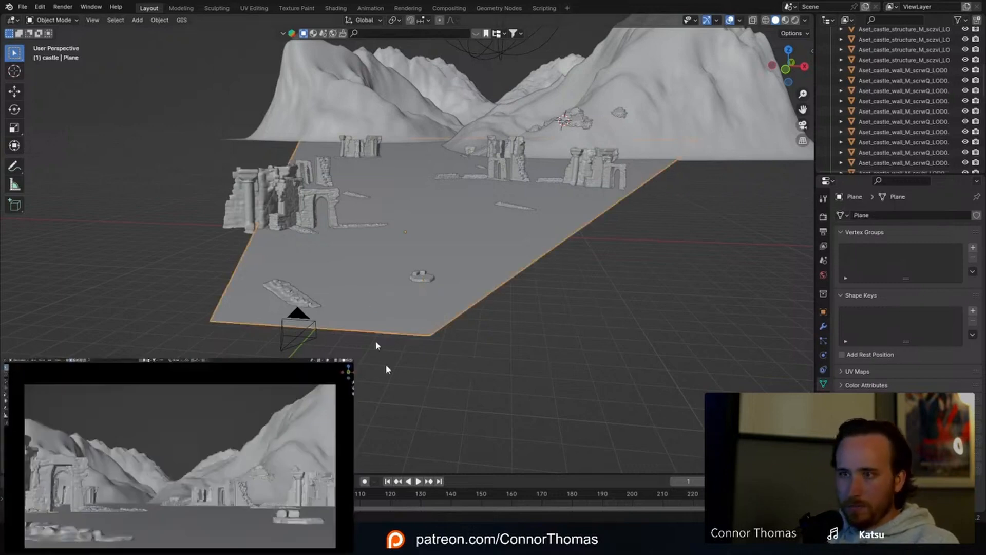
{"action": "key", "text": "ctrl+s"}
Step: Browse the Castle Ruins collection in Quixel Bridge for additional stone pieces suited to the scene's ground
{"action": "left_click", "coordinate": [535, 541]}
{"action": "scroll", "coordinate": [414, 293], "scroll_direction": "down", "scroll_amount": 7}
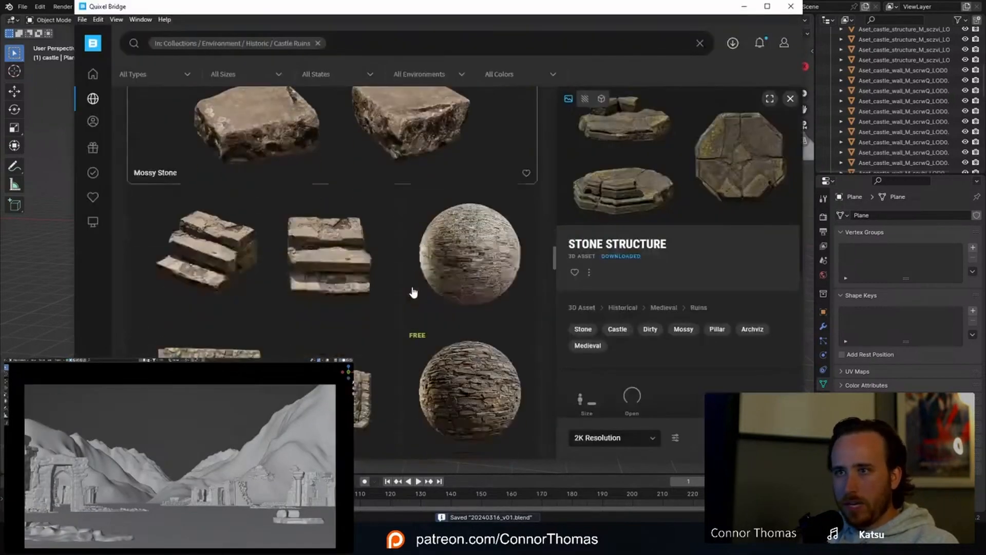
{"action": "scroll", "coordinate": [414, 293], "scroll_direction": "down", "scroll_amount": 8}
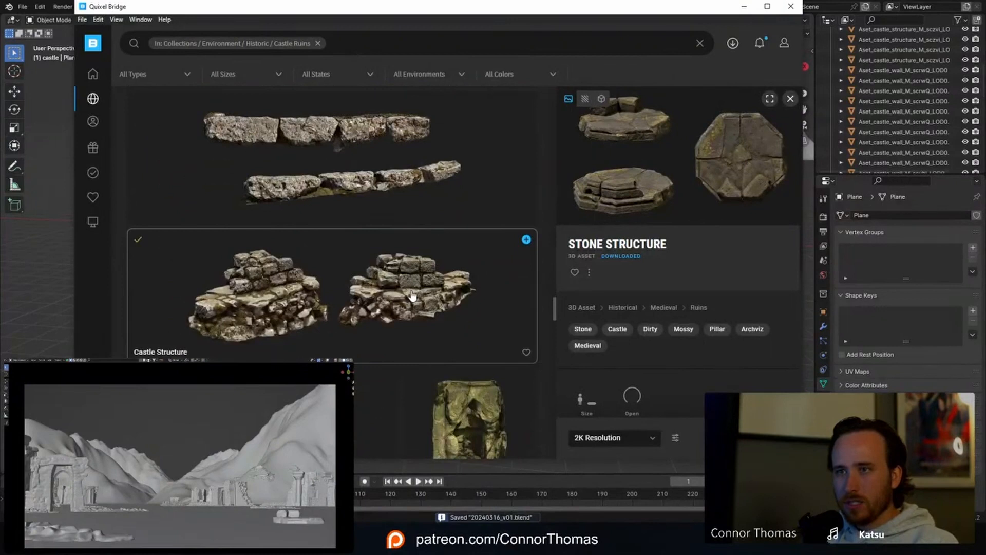
{"action": "scroll", "coordinate": [411, 294], "scroll_direction": "down", "scroll_amount": 10}
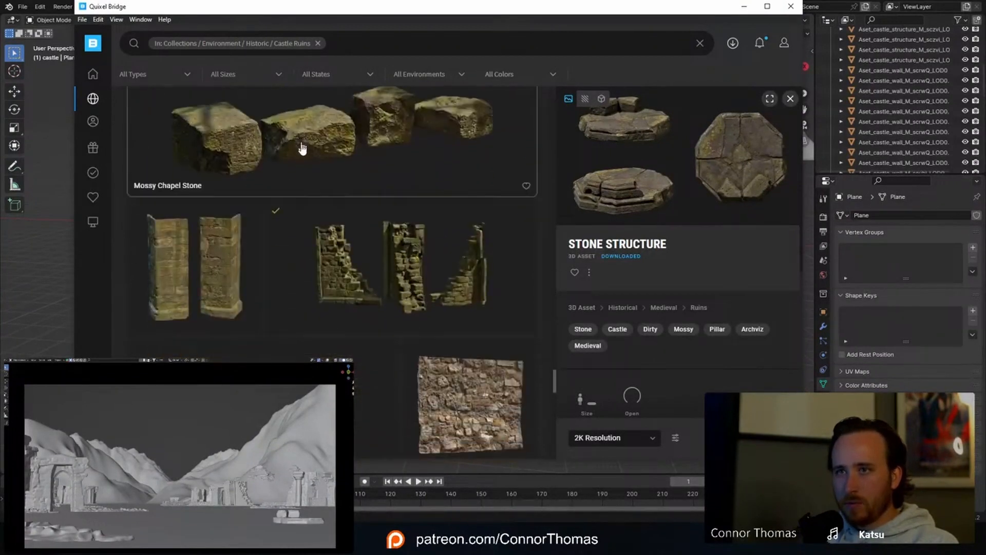
{"action": "scroll", "coordinate": [346, 260], "scroll_direction": "down", "scroll_amount": 10}
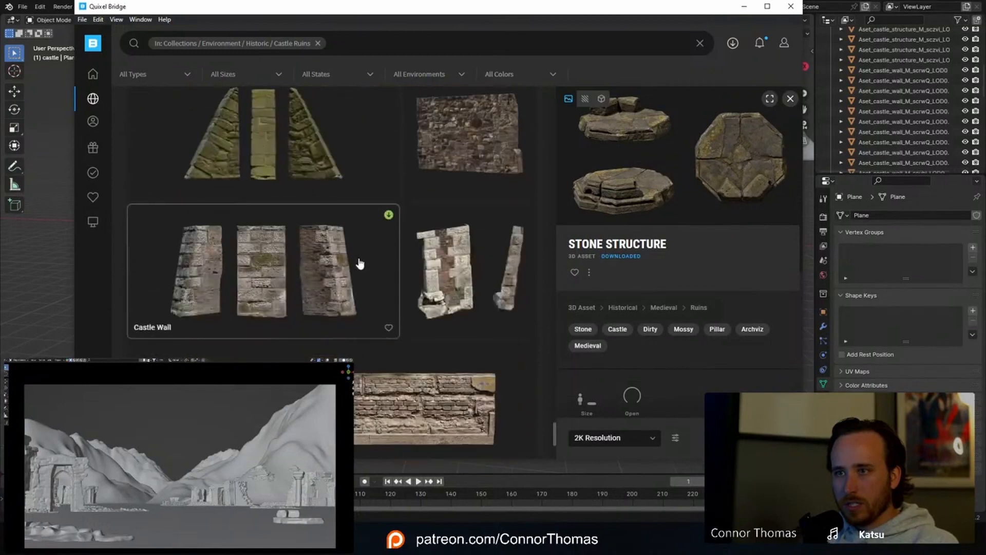
{"action": "scroll", "coordinate": [361, 263], "scroll_direction": "down", "scroll_amount": 2}
{"action": "scroll", "coordinate": [363, 265], "scroll_direction": "up", "scroll_amount": 10}
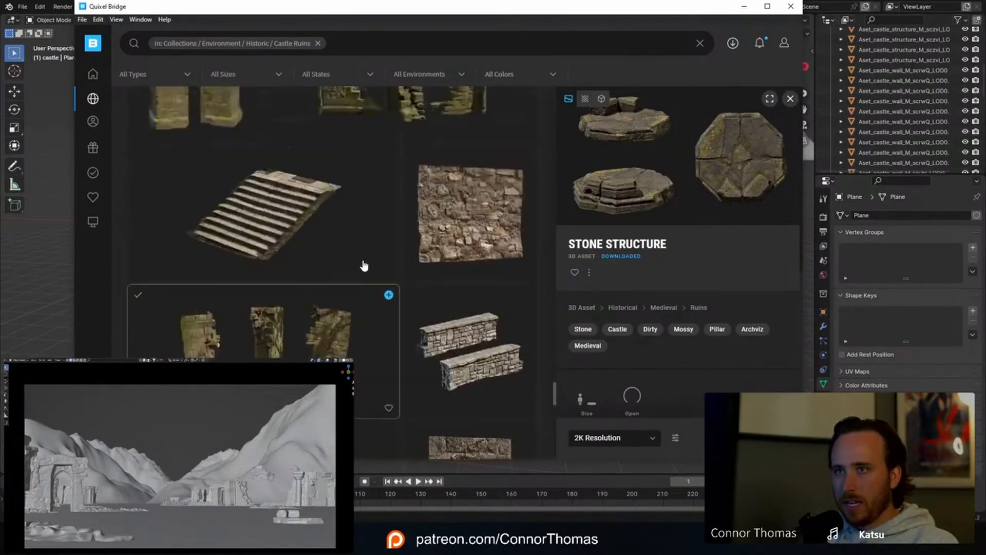
{"action": "scroll", "coordinate": [362, 284], "scroll_direction": "down", "scroll_amount": 10}
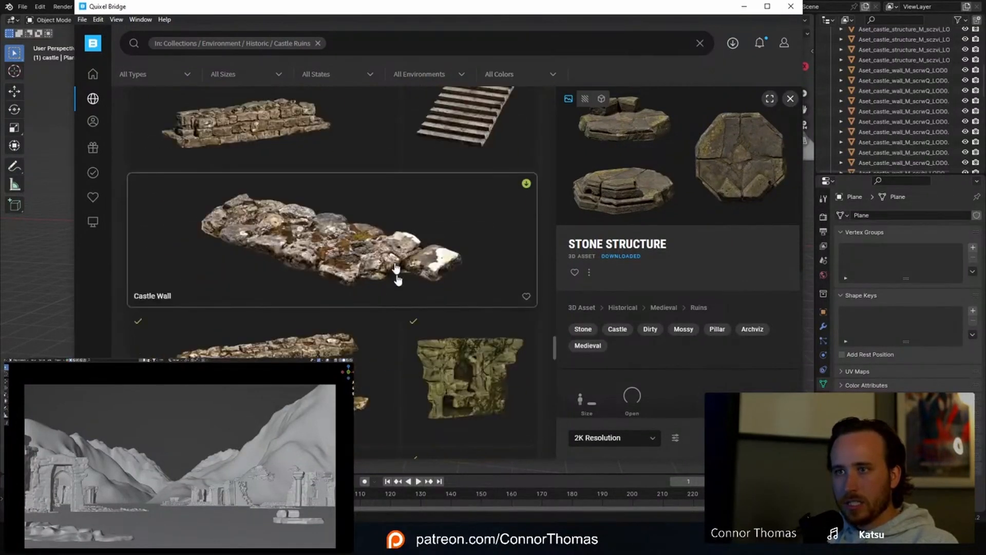
{"action": "scroll", "coordinate": [390, 255], "scroll_direction": "up", "scroll_amount": 6}
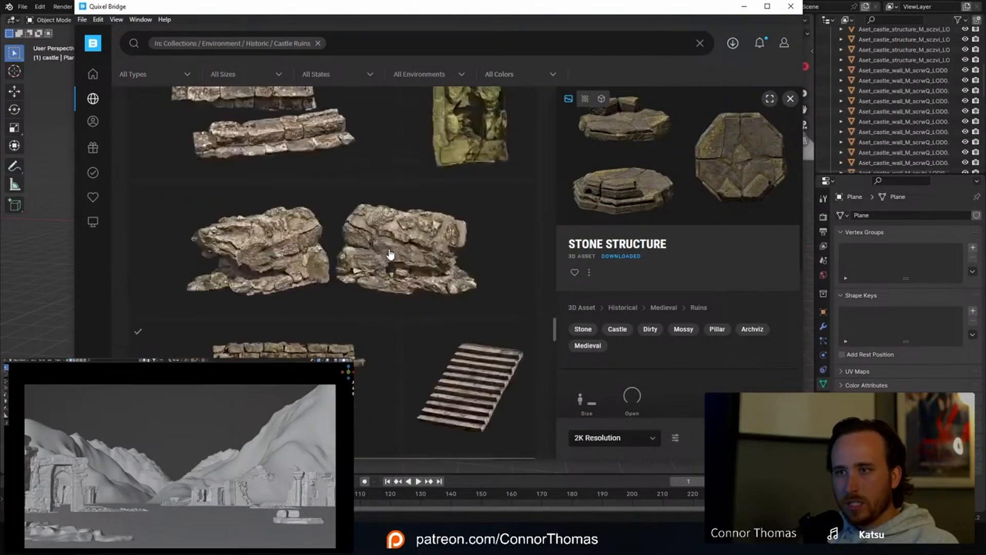
{"action": "scroll", "coordinate": [390, 254], "scroll_direction": "down", "scroll_amount": 5}
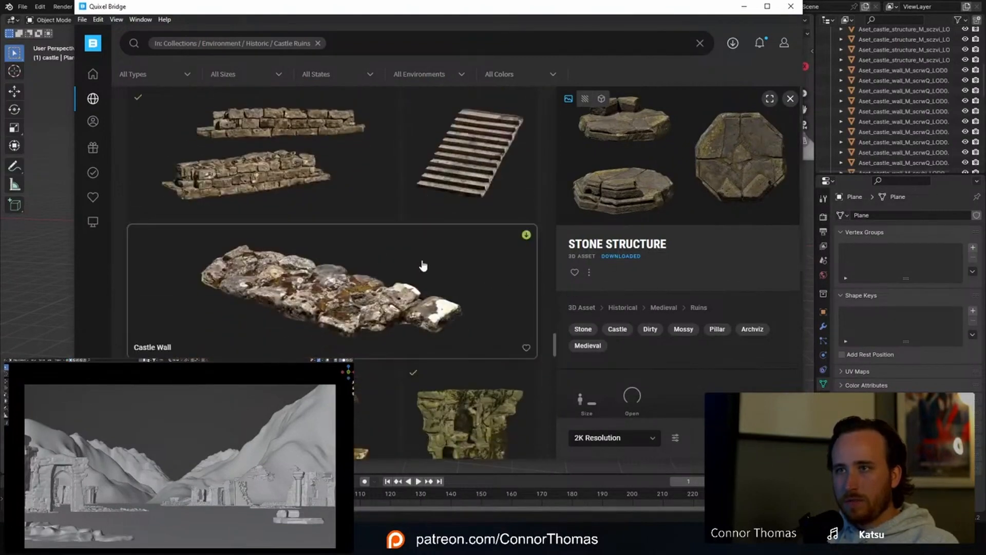
{"action": "scroll", "coordinate": [421, 267], "scroll_direction": "down", "scroll_amount": 5}
{"action": "scroll", "coordinate": [427, 271], "scroll_direction": "down", "scroll_amount": 3}
{"action": "scroll", "coordinate": [425, 275], "scroll_direction": "up", "scroll_amount": 8}
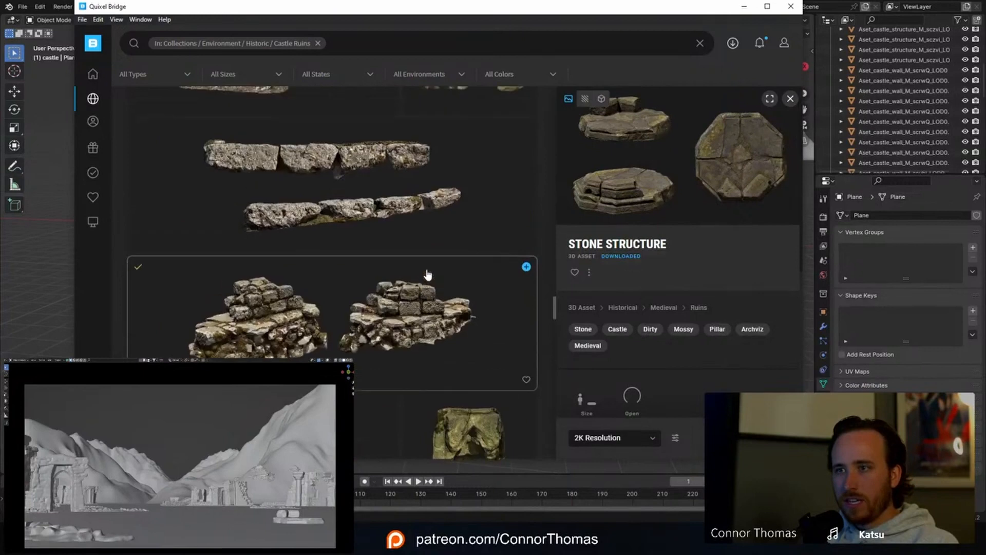
{"action": "scroll", "coordinate": [427, 275], "scroll_direction": "down", "scroll_amount": 6}
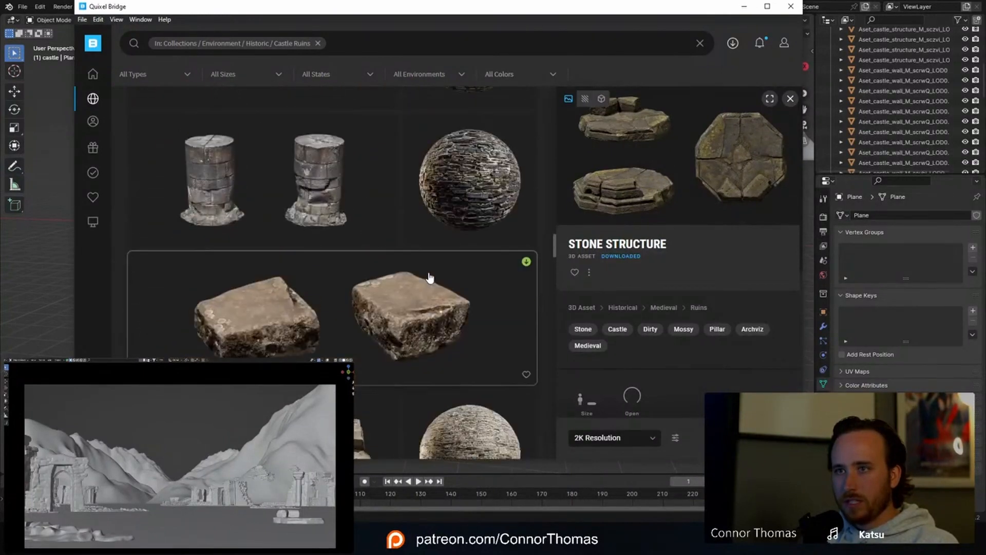
{"action": "scroll", "coordinate": [430, 280], "scroll_direction": "up", "scroll_amount": 2}
{"action": "scroll", "coordinate": [431, 280], "scroll_direction": "up", "scroll_amount": 2}
{"action": "scroll", "coordinate": [431, 282], "scroll_direction": "down", "scroll_amount": 3}
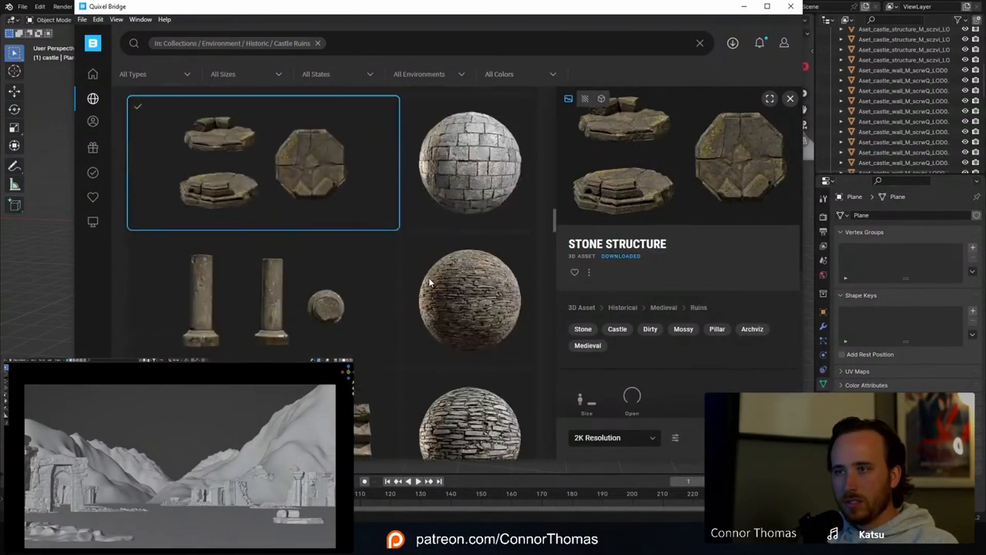
{"action": "scroll", "coordinate": [431, 283], "scroll_direction": "up", "scroll_amount": 5}
{"action": "scroll", "coordinate": [430, 285], "scroll_direction": "up", "scroll_amount": 1}
Step: Back in Blender, save the scene and add a particle system of type Hair to the ground plane
{"action": "key", "text": "alt+Tab"}
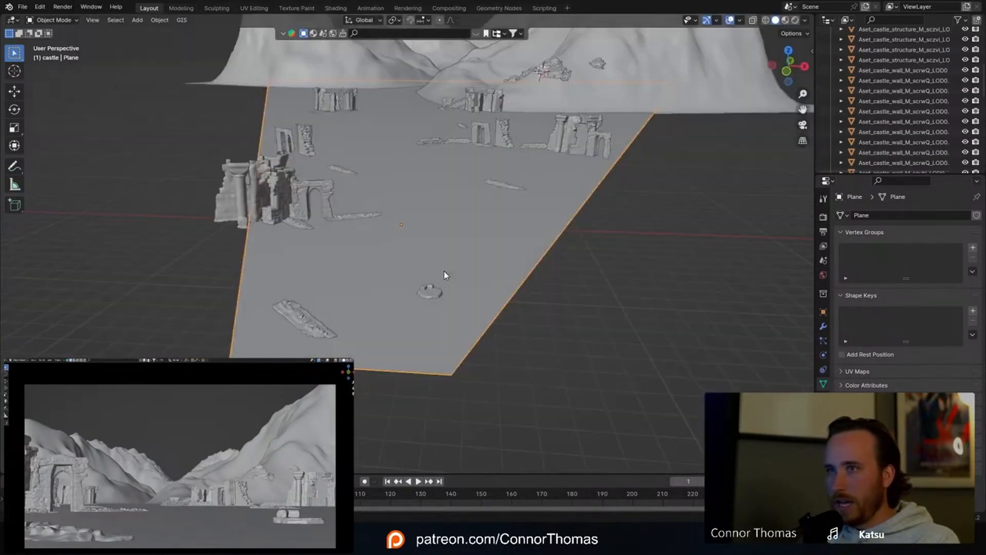
{"action": "key", "text": "ctrl+s"}
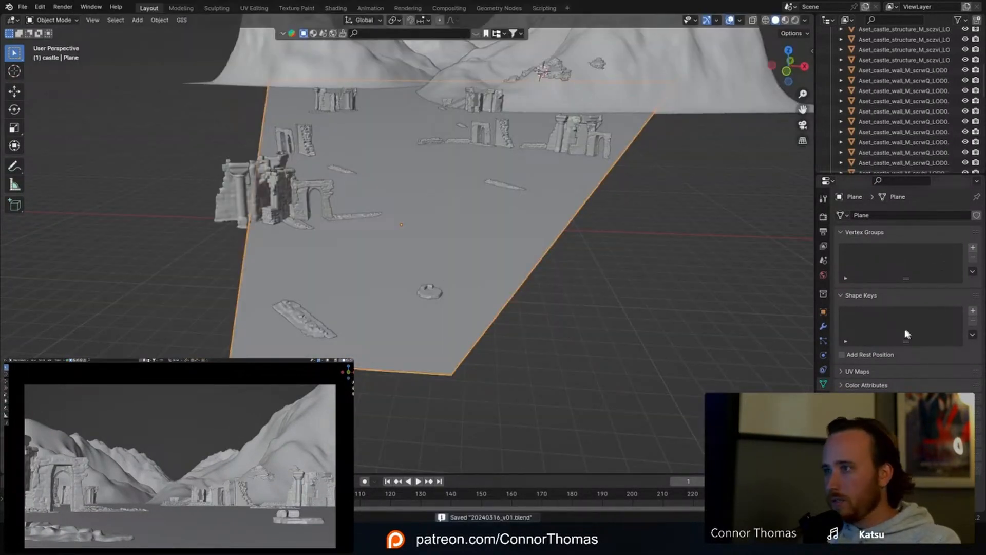
{"action": "left_click", "coordinate": [824, 341]}
{"action": "left_click", "coordinate": [976, 216]}
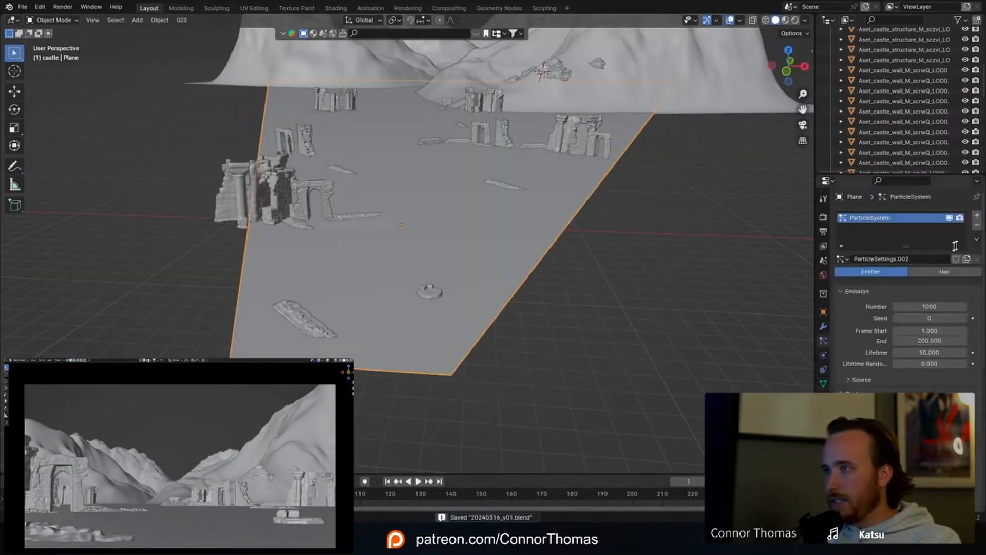
{"action": "left_click", "coordinate": [943, 272]}
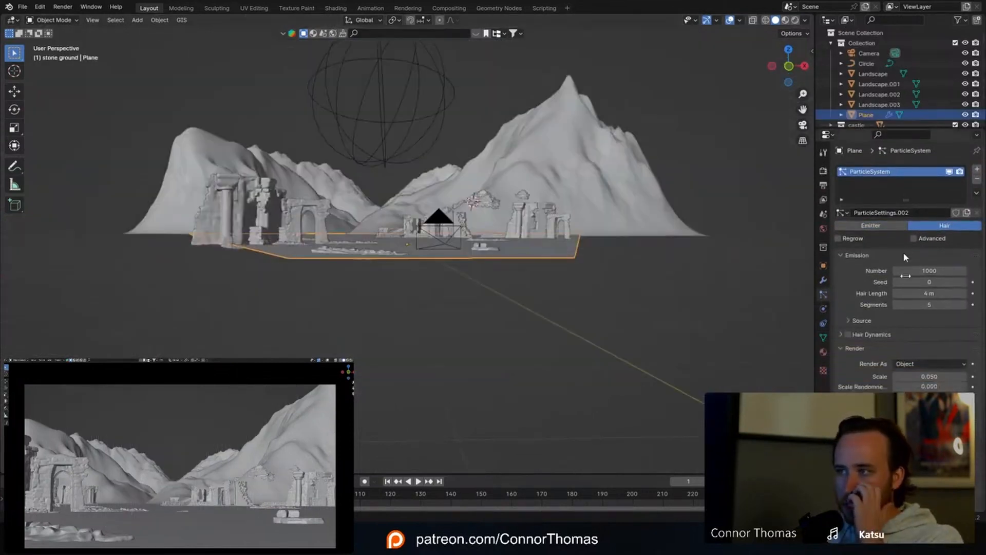
Step: Render the ground plane's particles as the stone ground collection and increase their scale
{"action": "left_click", "coordinate": [911, 365]}
{"action": "left_click", "coordinate": [911, 409]}
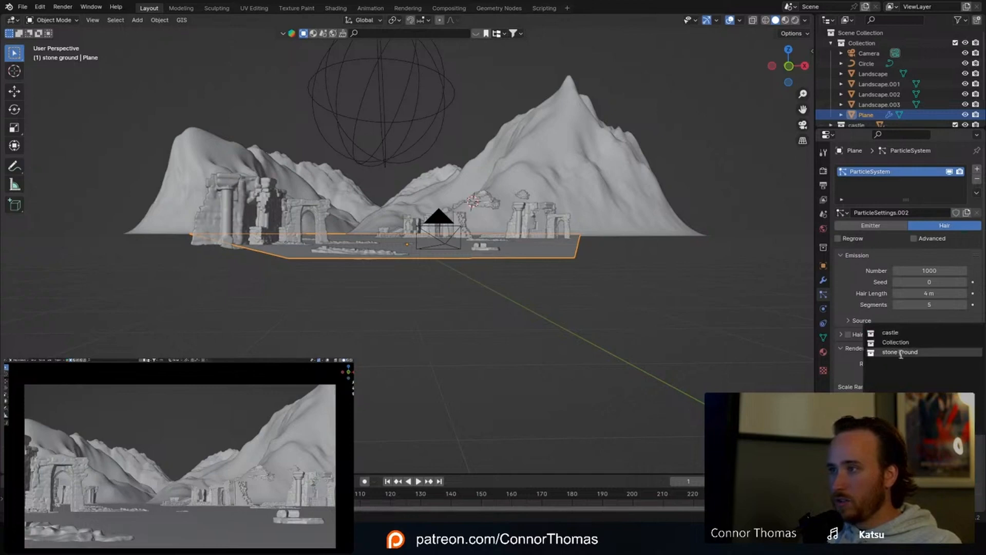
{"action": "mouse_move", "coordinate": [582, 277]}
{"action": "middle_mouse_down"}
{"action": "mouse_move", "coordinate": [567, 330]}
{"action": "mouse_move", "coordinate": [565, 287]}
{"action": "middle_mouse_up"}
{"action": "left_click_drag", "start_coordinate": [930, 376], "coordinate": [955, 376]}
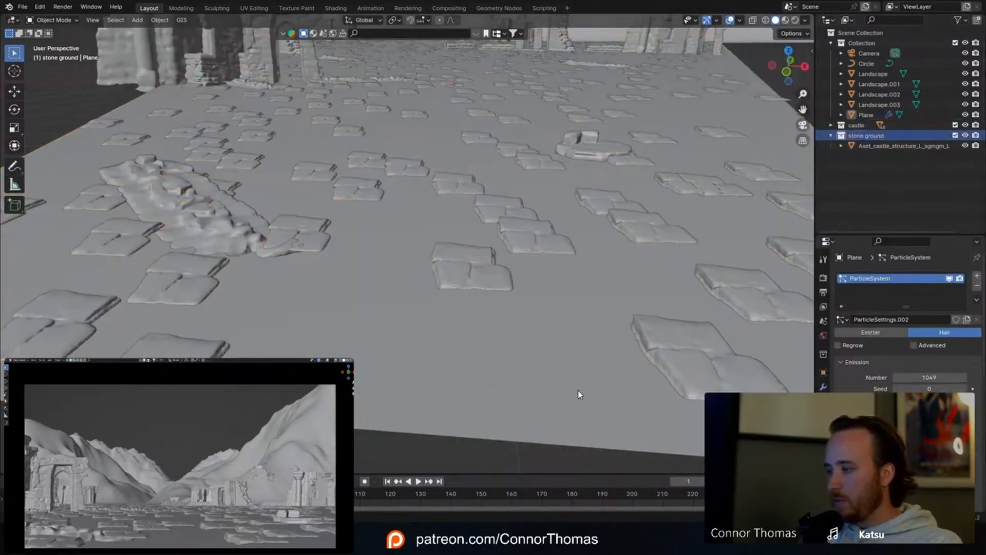
Step: Switch to Quixel Bridge and open the Castle Stone Structure slab asset tagged Lichen at 2K resolution
{"action": "key", "text": "alt+Tab"}
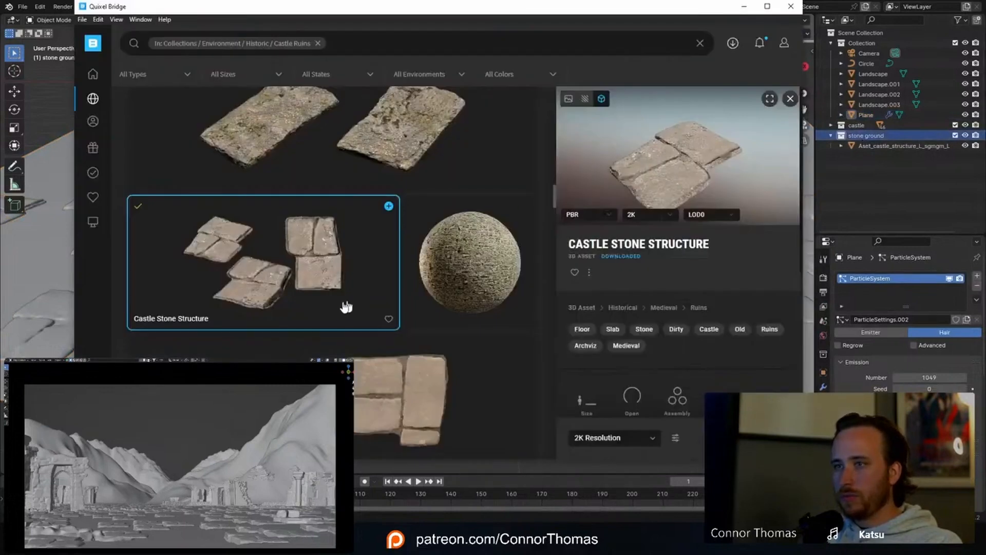
{"action": "scroll", "coordinate": [371, 329], "scroll_direction": "down", "scroll_amount": 3}
{"action": "left_click", "coordinate": [492, 295]}
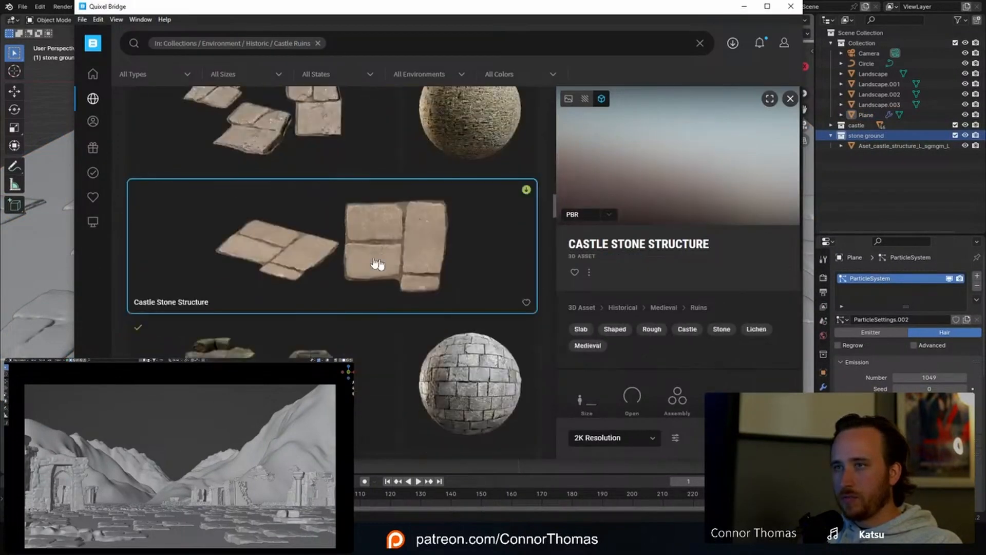
{"action": "scroll", "coordinate": [378, 263], "scroll_direction": "up", "scroll_amount": 3}
{"action": "scroll", "coordinate": [442, 286], "scroll_direction": "down", "scroll_amount": 1}
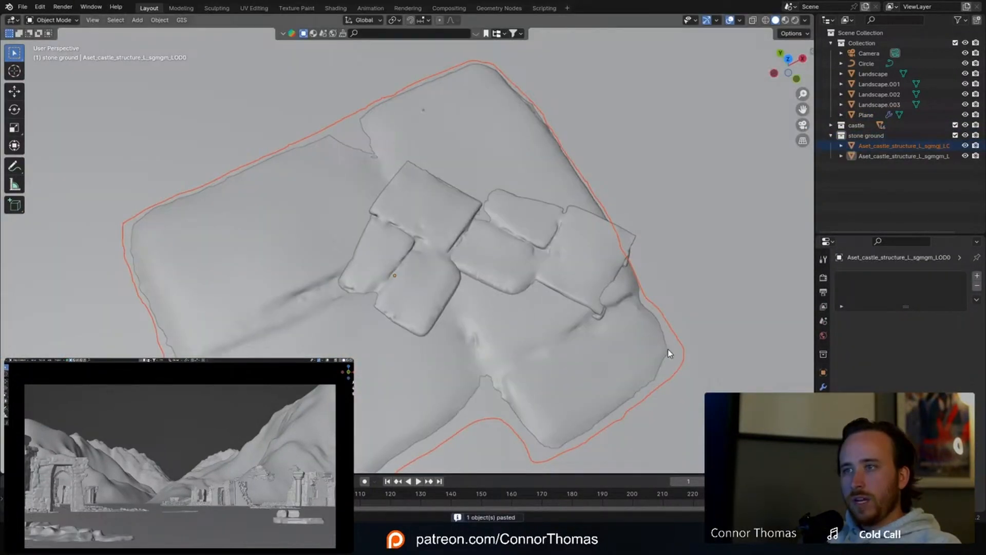
Step: Scale the pasted castle stone slab down to the size of the existing ground slabs and move it
{"action": "key", "text": "s"}
{"action": "left_click", "coordinate": [559, 331]}
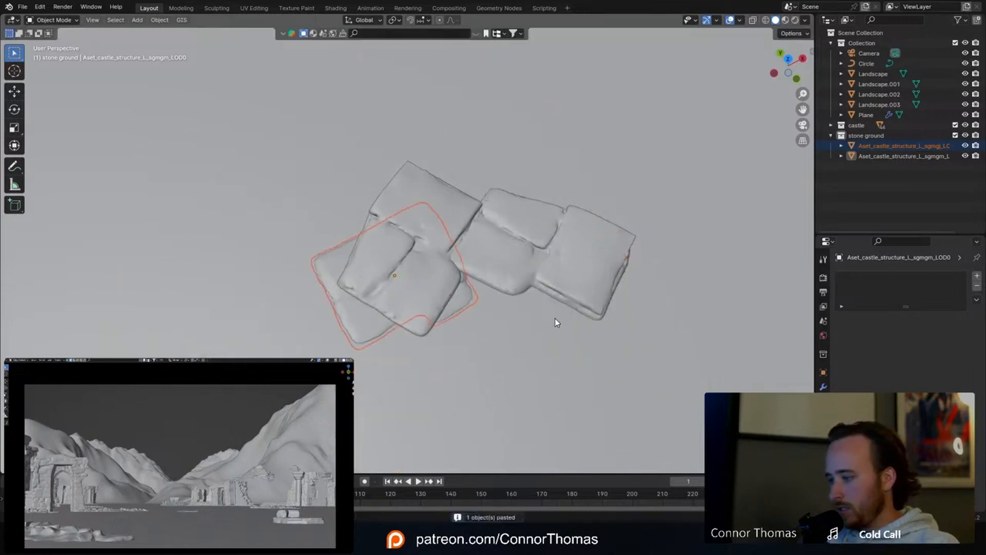
{"action": "key", "text": "g"}
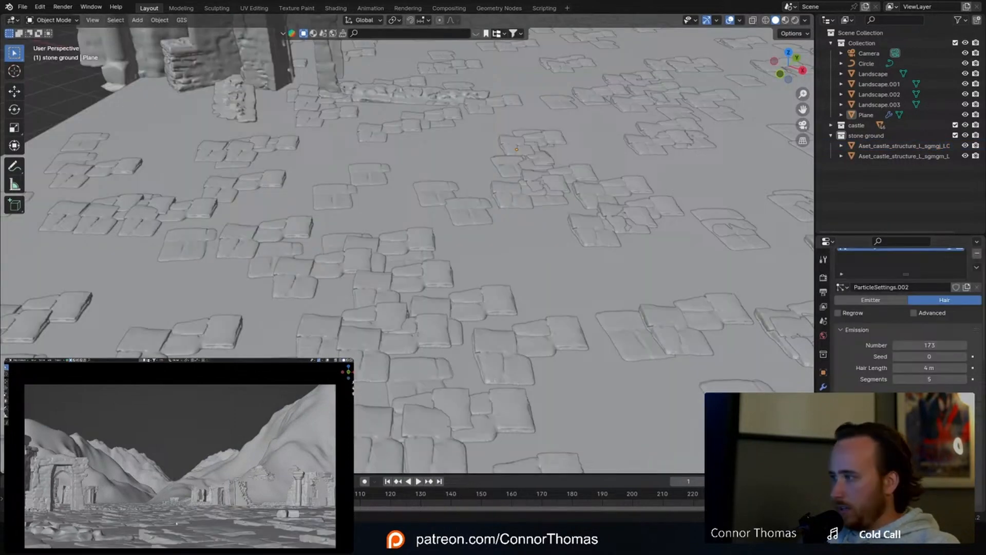
Step: Open the render amount of the particle system's interpolated children for editing
{"action": "scroll", "coordinate": [904, 318], "scroll_direction": "down", "scroll_amount": 10}
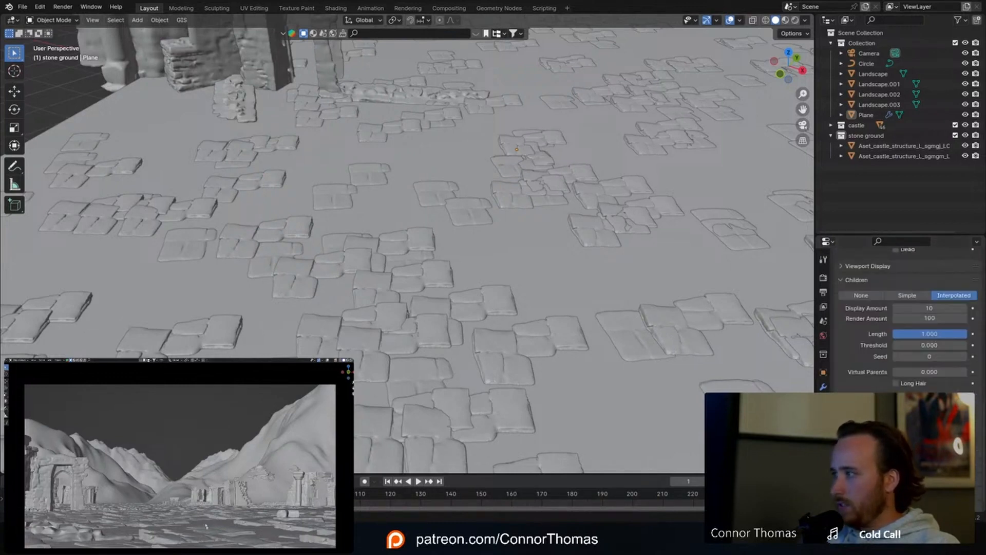
{"action": "left_click", "coordinate": [931, 318]}
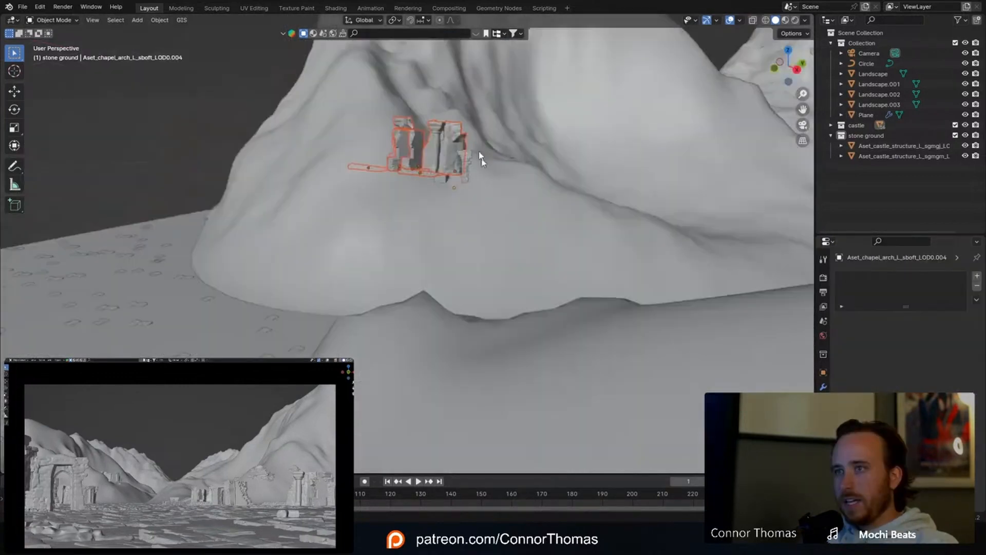
Step: Select the low castle wall in front of the chapel arch on the mountainside and adjust its height along Z
{"action": "middle_click_drag", "start_coordinate": [480, 159], "coordinate": [537, 150]}
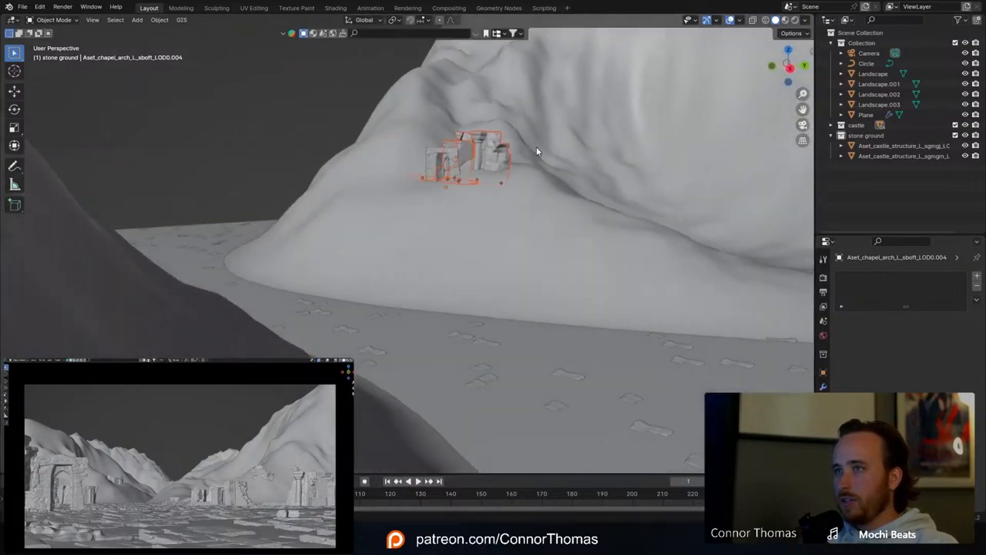
{"action": "scroll", "coordinate": [536, 145], "scroll_direction": "up", "scroll_amount": 6}
{"action": "scroll", "coordinate": [536, 146], "scroll_direction": "down", "scroll_amount": 3}
{"action": "middle_click_drag", "start_coordinate": [536, 146], "coordinate": [584, 163]}
{"action": "key", "text": "a"}
{"action": "left_click", "coordinate": [471, 290]}
{"action": "scroll", "coordinate": [412, 246], "scroll_direction": "up", "scroll_amount": 5}
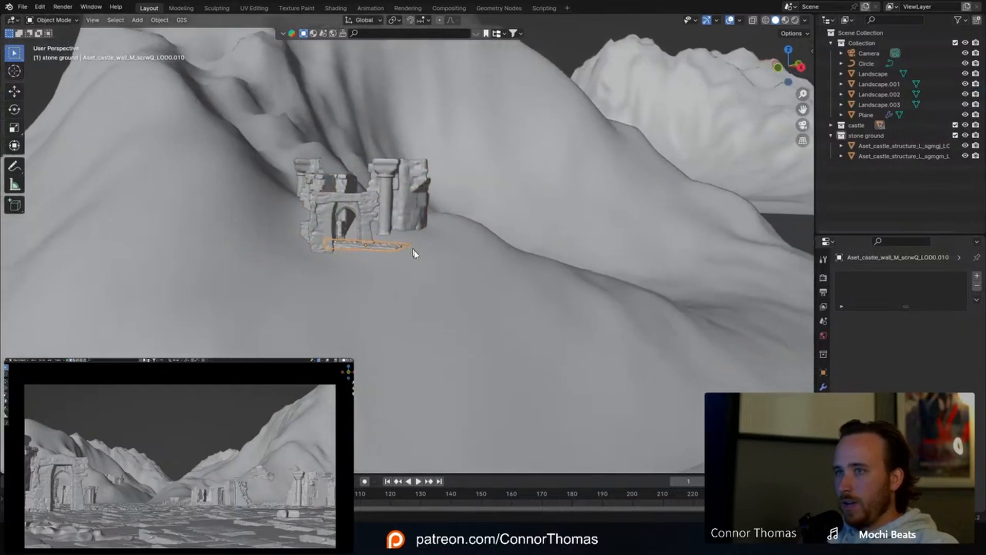
{"action": "key", "text": "g"}
{"action": "key", "text": "z"}
{"action": "left_click", "coordinate": [410, 264]}
Step: Tilt the low castle wall below the chapel arch with a trackball rotation and adjust its height along Z to seat it on the slope
{"action": "key", "text": "g"}
{"action": "key", "text": "r"}
{"action": "key", "text": "r"}
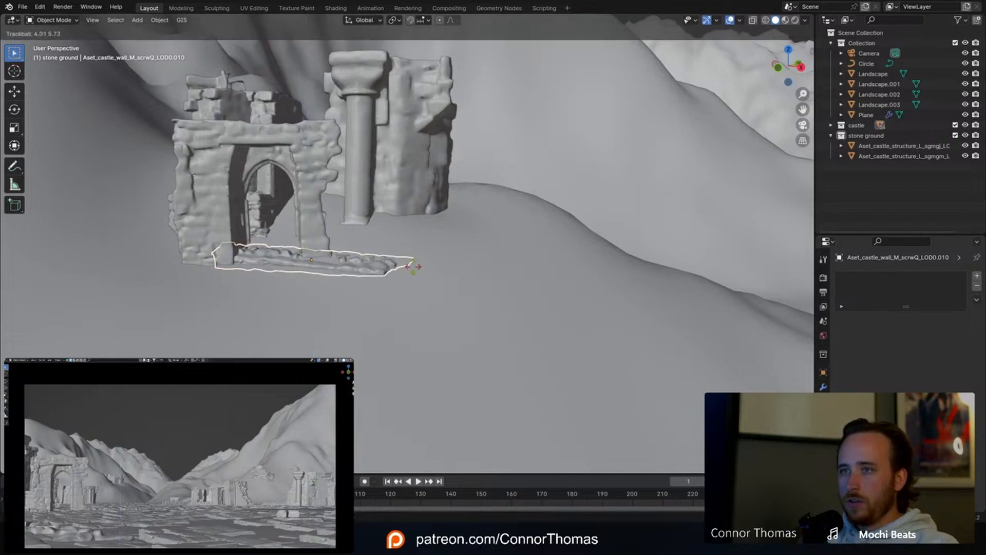
{"action": "left_click", "coordinate": [411, 265]}
{"action": "key", "text": "g"}
{"action": "key", "text": "z"}
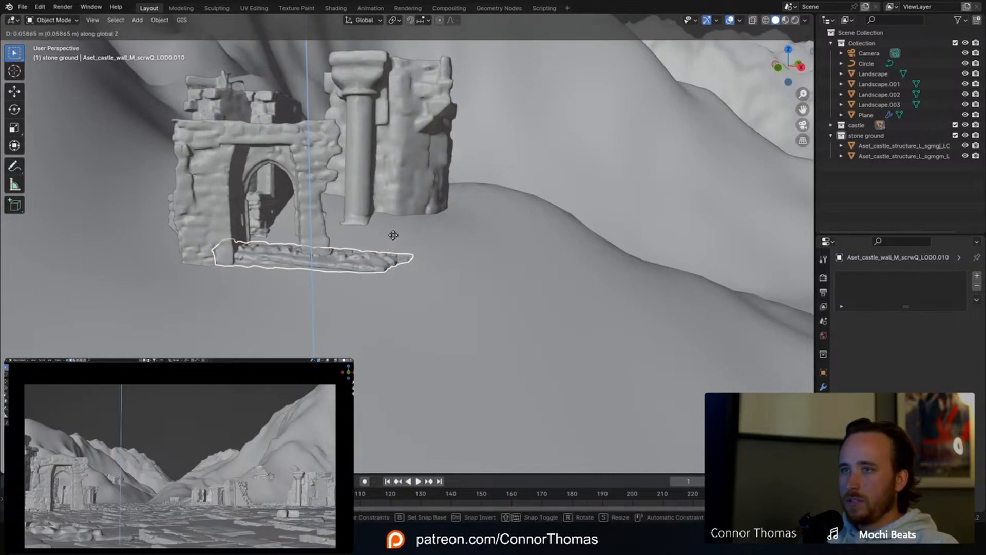
{"action": "left_click", "coordinate": [391, 235]}
{"action": "key", "text": "a"}
{"action": "key", "text": "a"}
{"action": "middle_click_drag", "start_coordinate": [374, 231], "coordinate": [385, 301]}
{"action": "scroll", "coordinate": [401, 266], "scroll_direction": "down", "scroll_amount": 5}
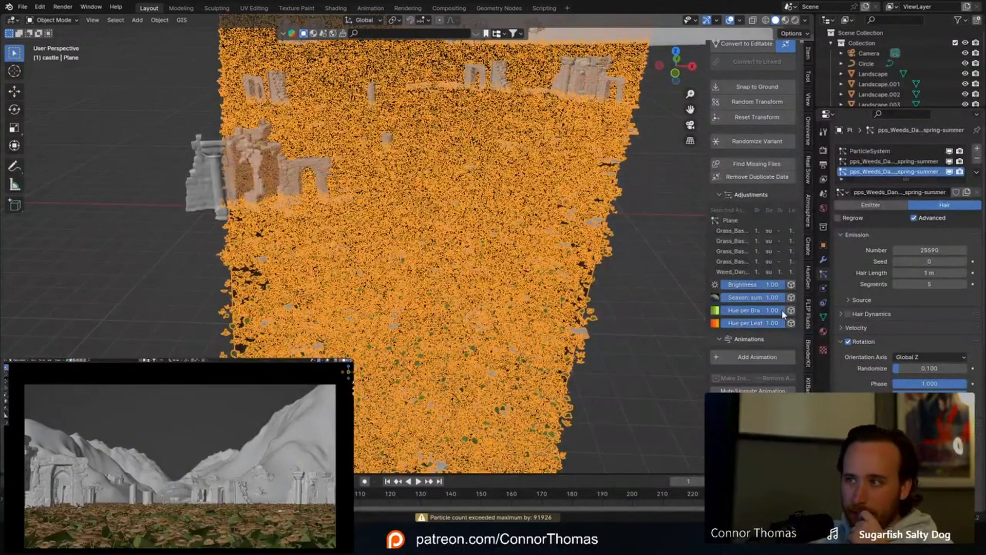
Step: Set the Basic dry (D) grass count to 0 in the first weeds scatter and select the second Weeds_Dandelion scatter system
{"action": "scroll", "coordinate": [781, 311], "scroll_direction": "down", "scroll_amount": 5}
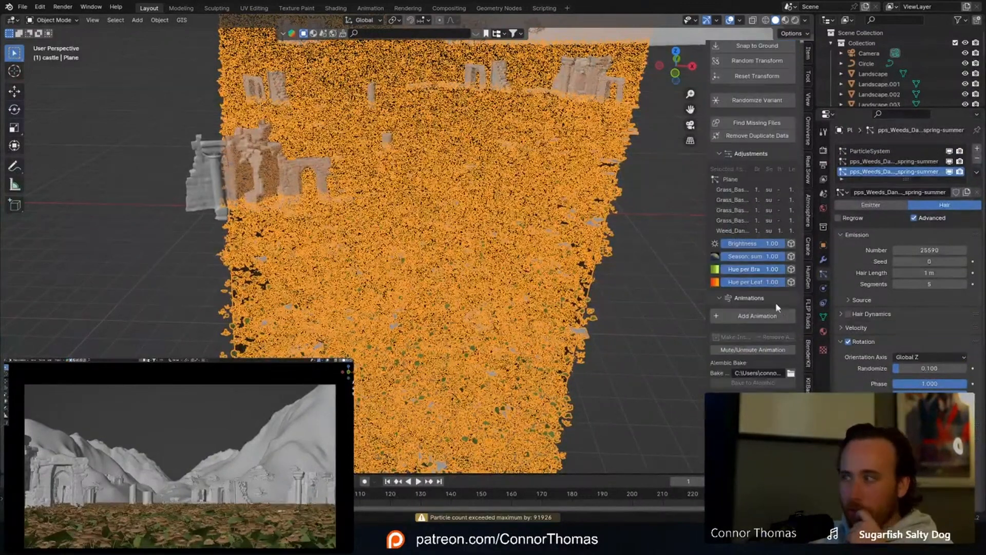
{"action": "scroll", "coordinate": [762, 290], "scroll_direction": "down", "scroll_amount": 10}
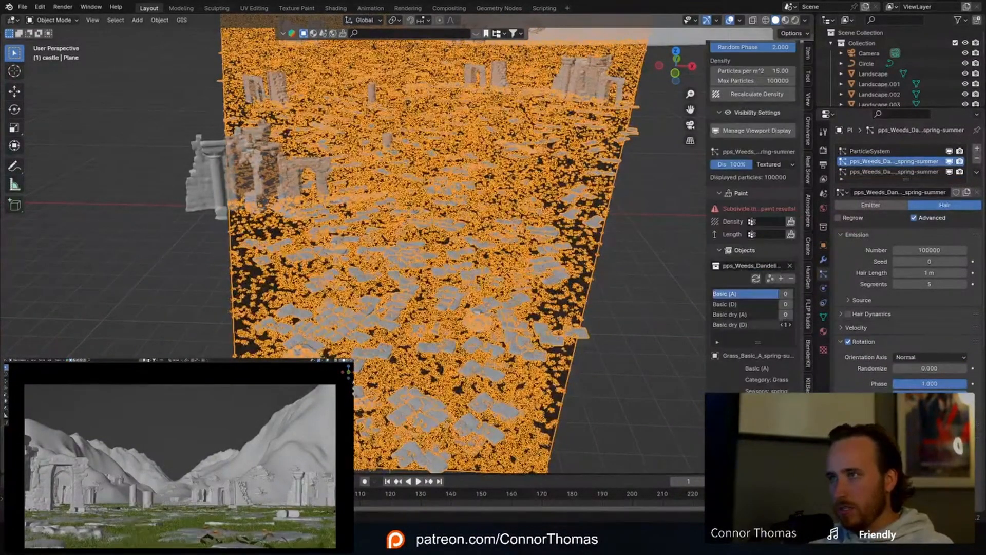
{"action": "left_click", "coordinate": [782, 325]}
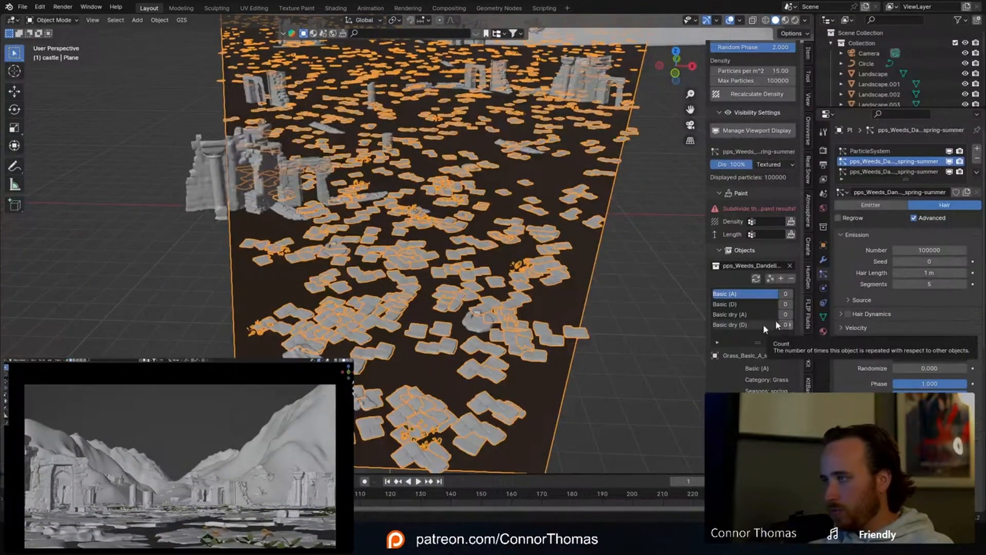
{"action": "scroll", "coordinate": [741, 325], "scroll_direction": "up", "scroll_amount": 8}
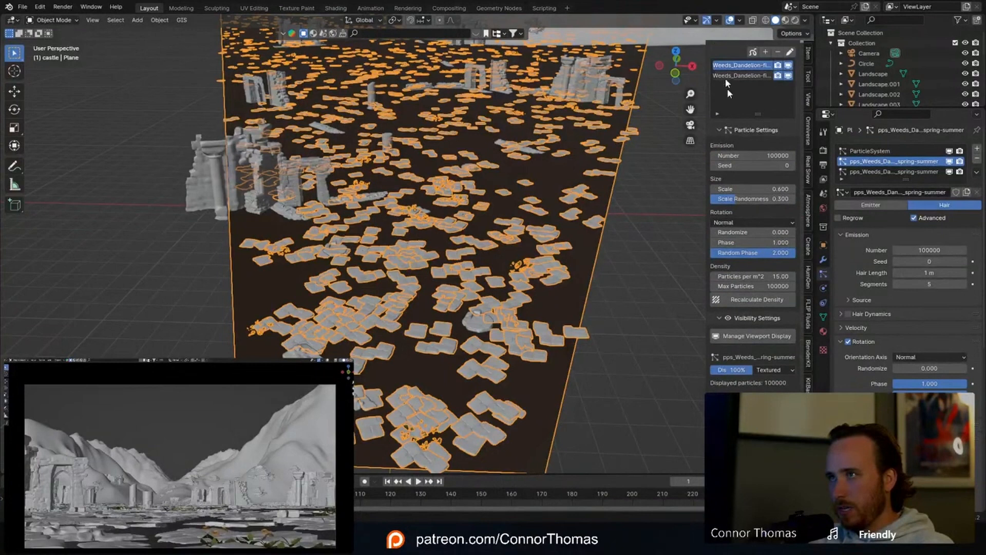
{"action": "left_click", "coordinate": [726, 76]}
{"action": "scroll", "coordinate": [756, 368], "scroll_direction": "down", "scroll_amount": 8}
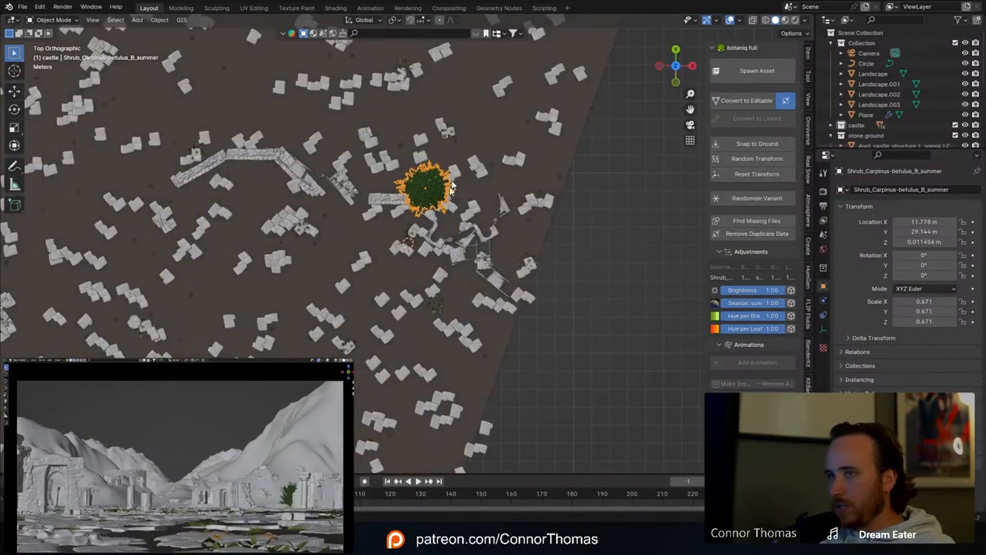
Step: Place two copies of the shrub at about X 6.1 m, Y 32.4 m and X -10.9 m, Y 15.5 m, and start another duplicate
{"action": "key", "text": "shift+d"}
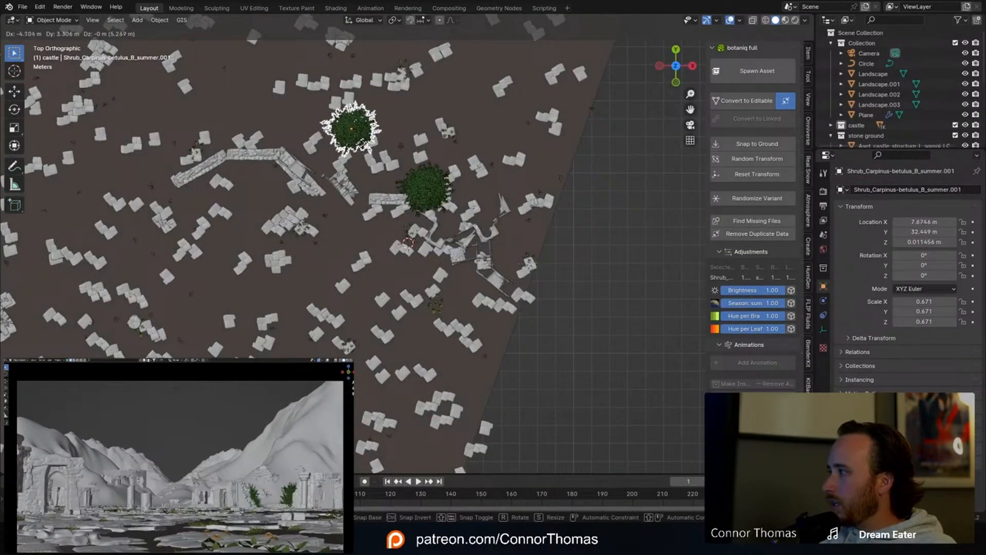
{"action": "left_click", "coordinate": [336, 144]}
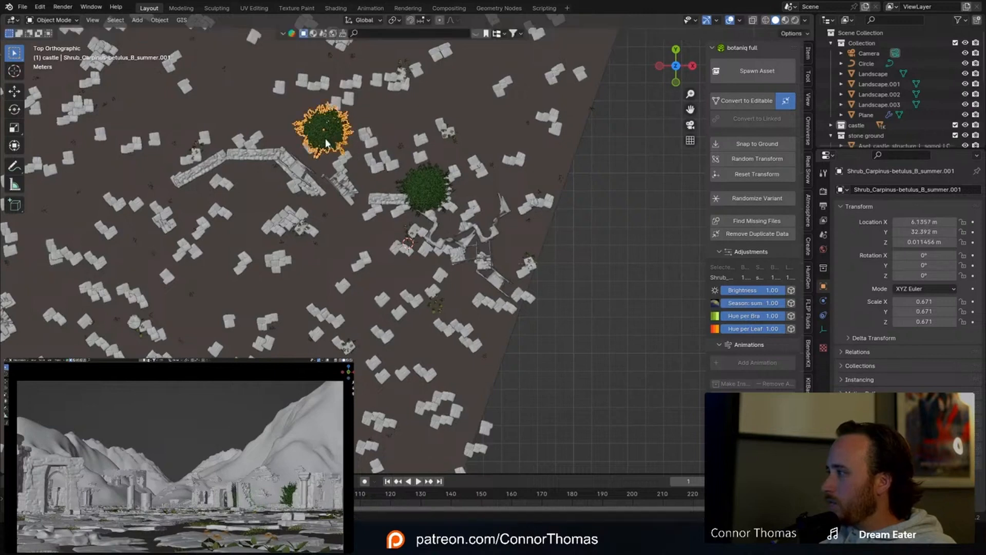
{"action": "scroll", "coordinate": [326, 143], "scroll_direction": "down", "scroll_amount": 4}
{"action": "key", "text": "shift+d"}
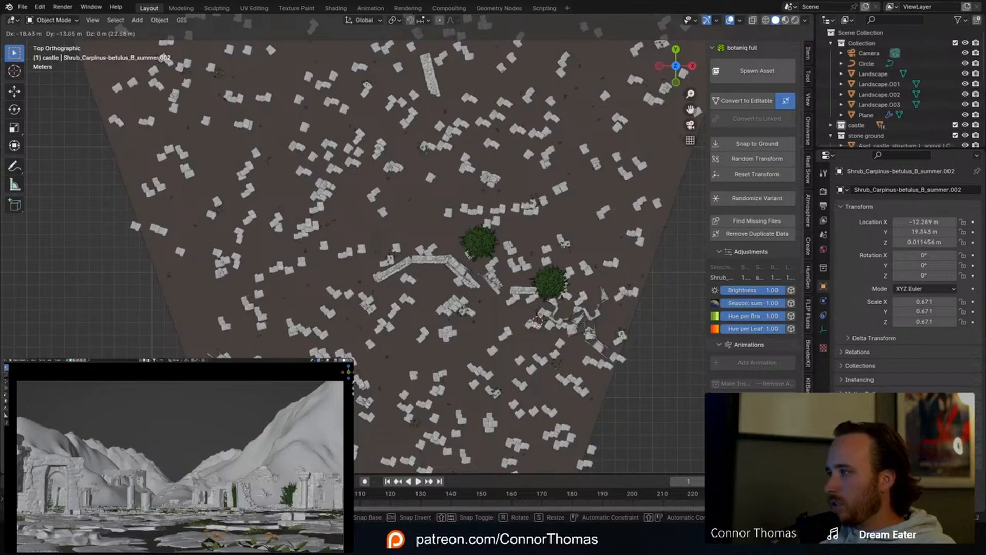
{"action": "left_click", "coordinate": [347, 466]}
{"action": "middle_click_drag", "start_coordinate": [346, 467], "coordinate": [357, 395], "text": "shift"}
{"action": "scroll", "coordinate": [429, 467], "scroll_direction": "down", "scroll_amount": 1}
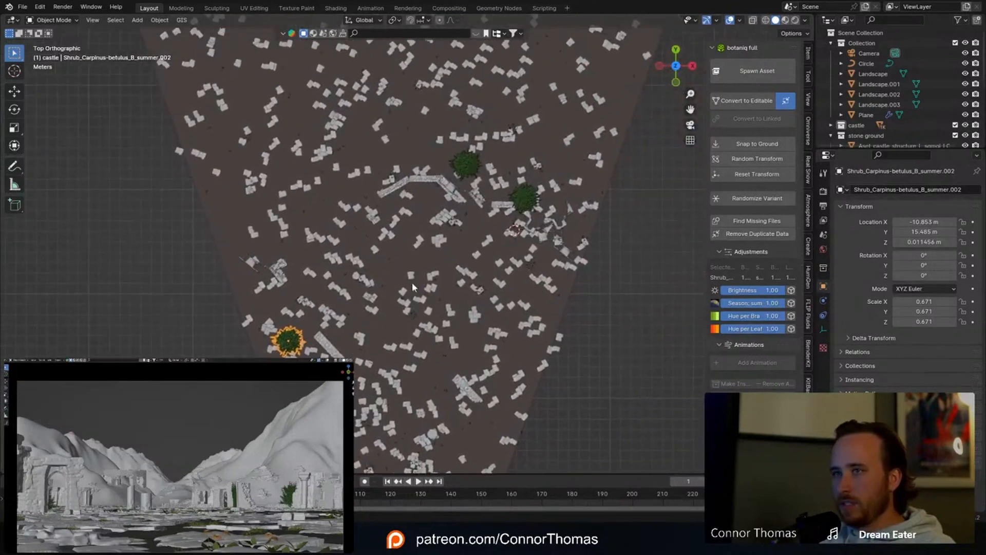
{"action": "key", "text": "shift+d"}
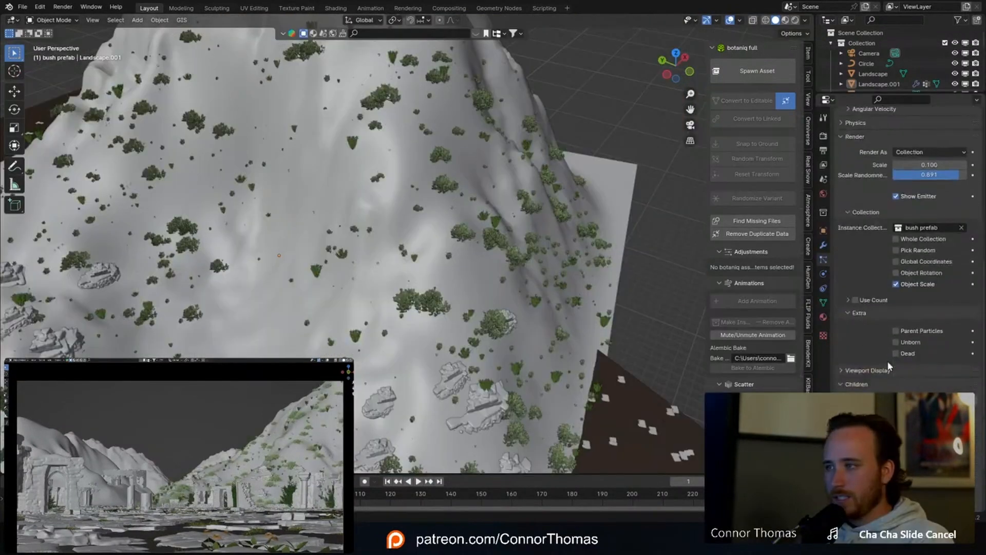
Step: Set the children of the bush prefab particle system on Landscape.001 to Interpolated
{"action": "scroll", "coordinate": [887, 360], "scroll_direction": "down", "scroll_amount": 3}
{"action": "left_click", "coordinate": [954, 321]}
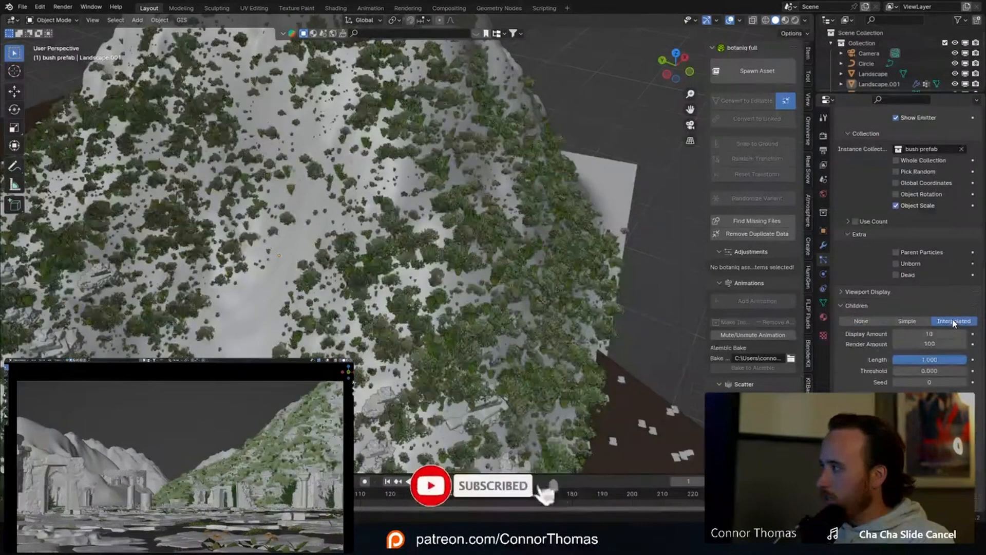
{"action": "middle_click_drag", "start_coordinate": [470, 286], "coordinate": [372, 215]}
{"action": "middle_click_drag", "start_coordinate": [380, 217], "coordinate": [451, 226]}
{"action": "scroll", "coordinate": [451, 226], "scroll_direction": "up", "scroll_amount": 3}
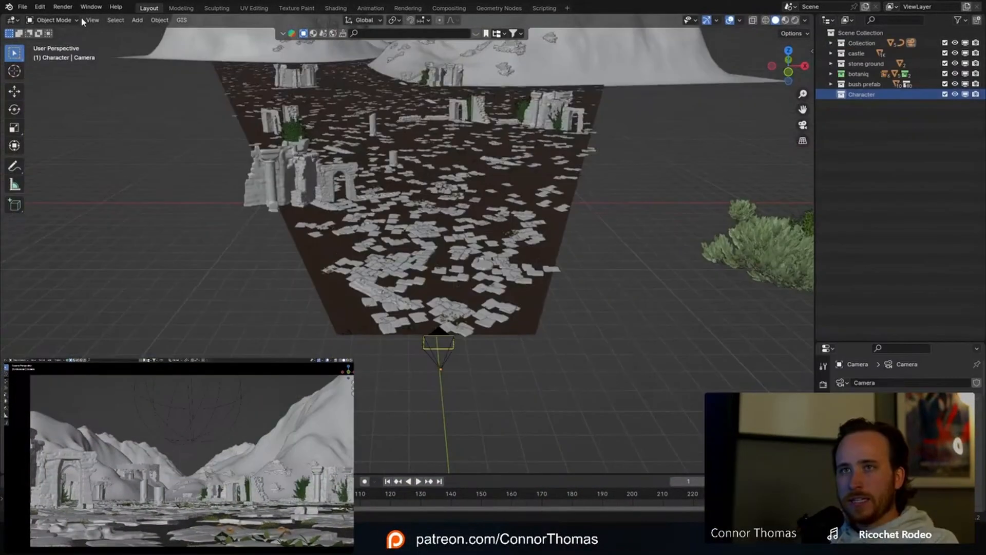
Step: Open the STL import with the Character collection active and go up one folder from _scripts
{"action": "left_click", "coordinate": [40, 7]}
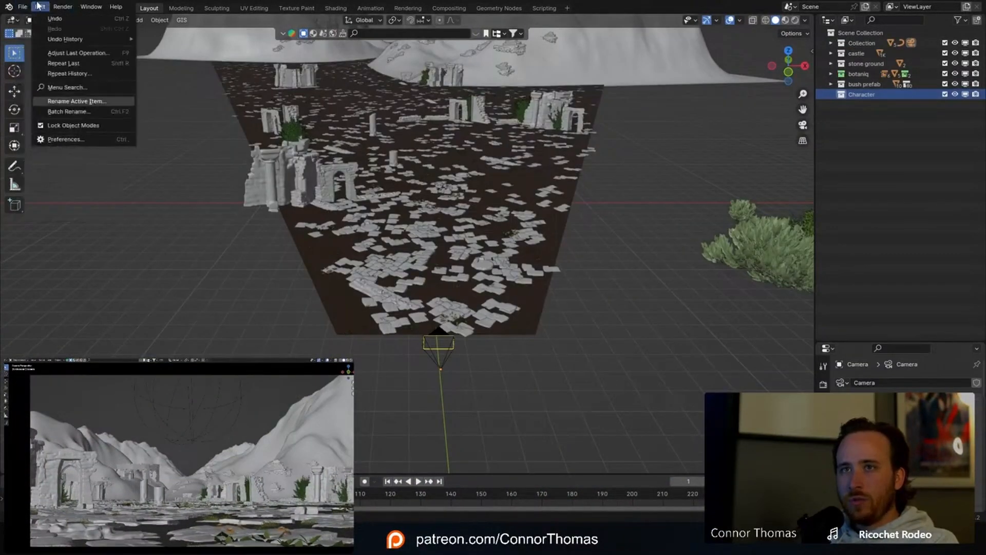
{"action": "left_click", "coordinate": [23, 7]}
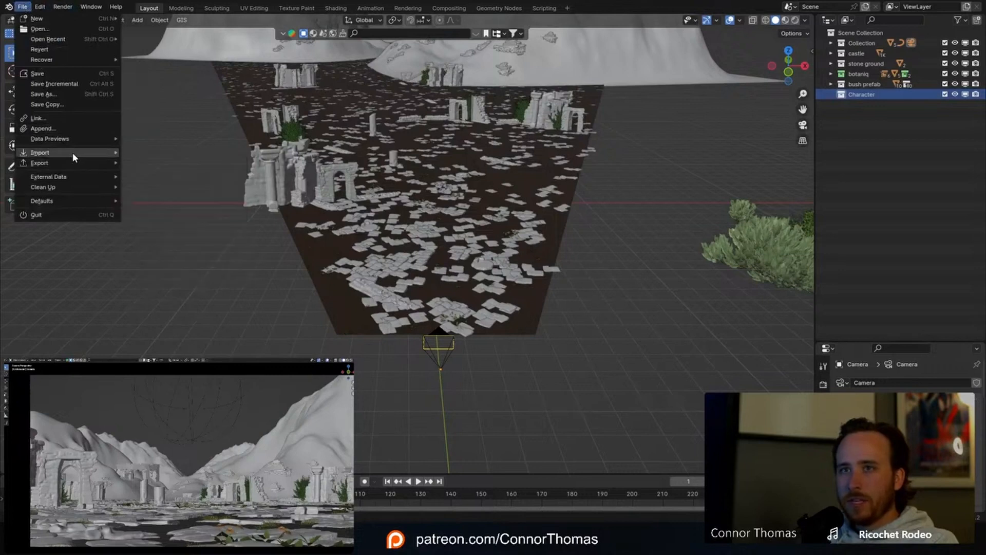
{"action": "mouse_move", "coordinate": [73, 153]}
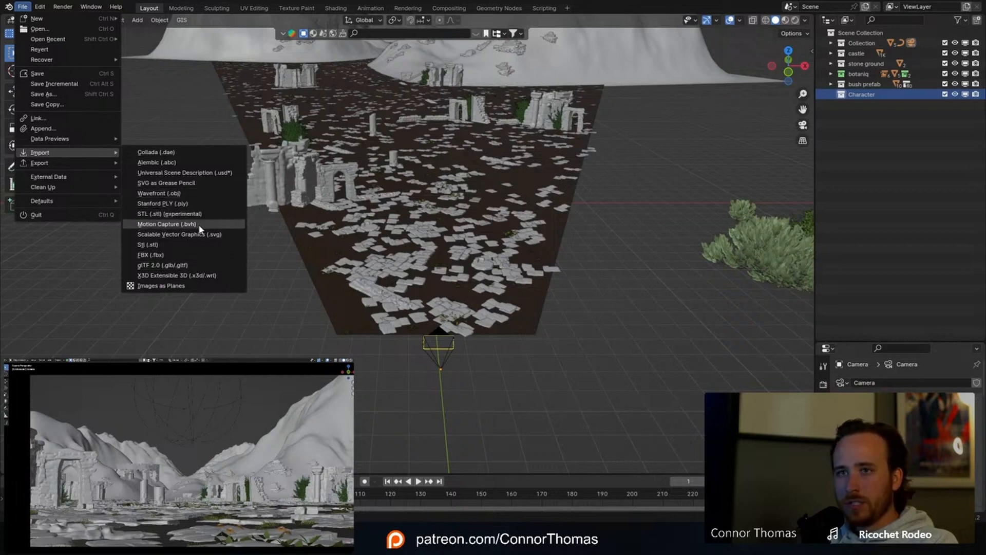
{"action": "left_click", "coordinate": [182, 245]}
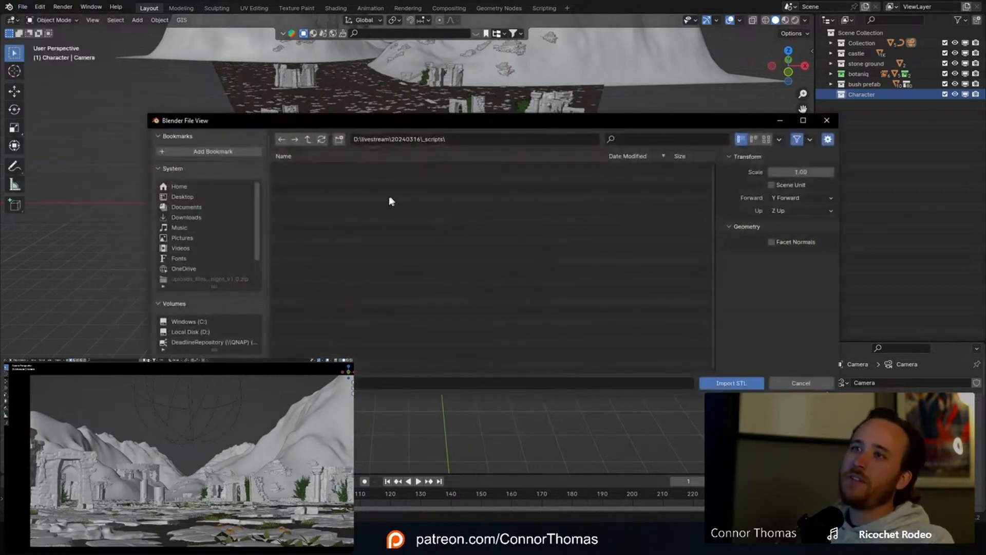
{"action": "left_click", "coordinate": [308, 142]}
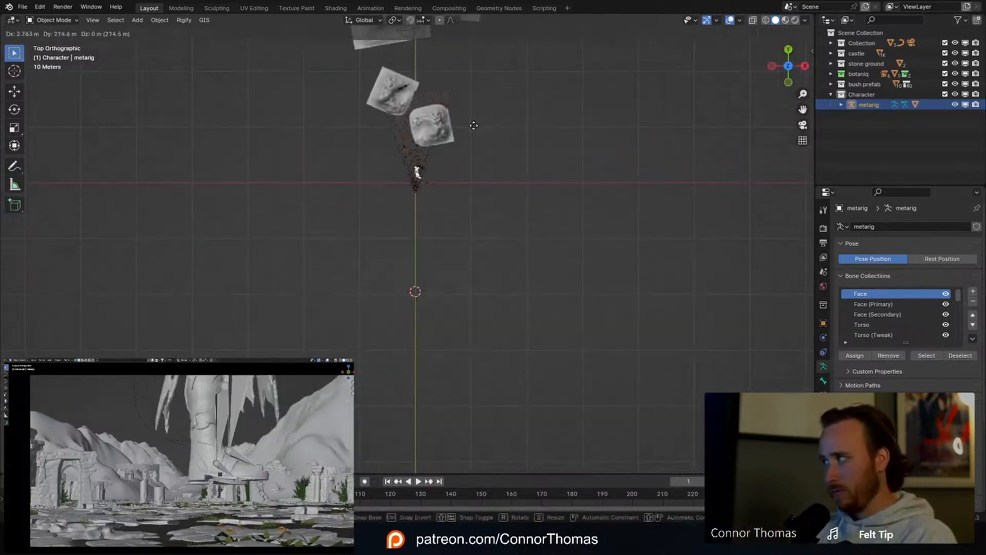
Step: Move the knight's metarig back between the two mountains and rotate it by about 63 degrees in top view
{"action": "left_click", "coordinate": [470, 61]}
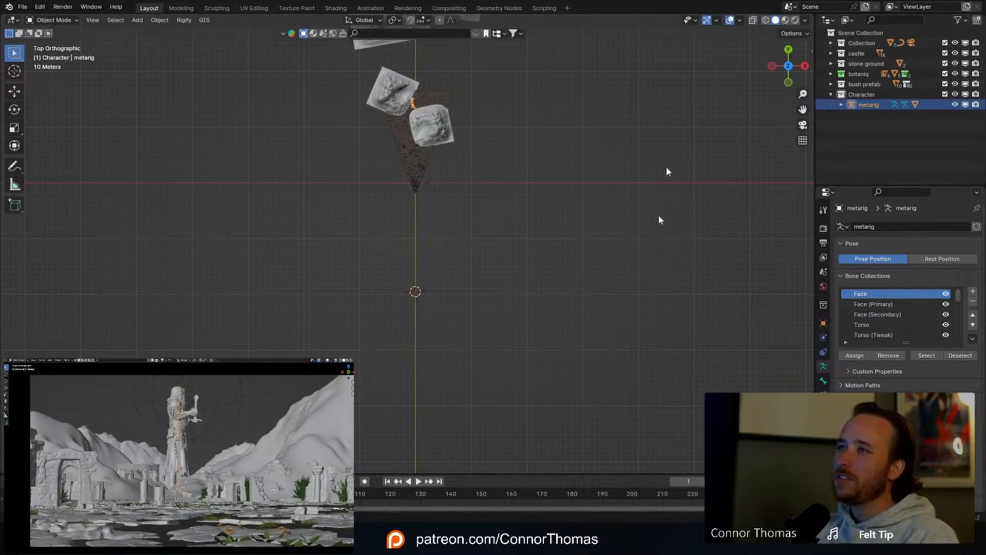
{"action": "key", "text": "r"}
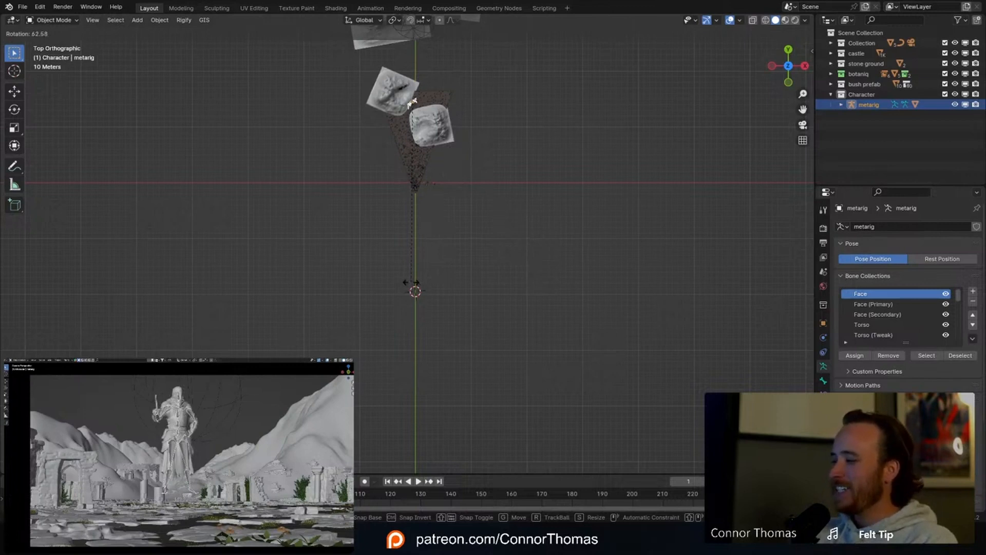
{"action": "left_click", "coordinate": [413, 284]}
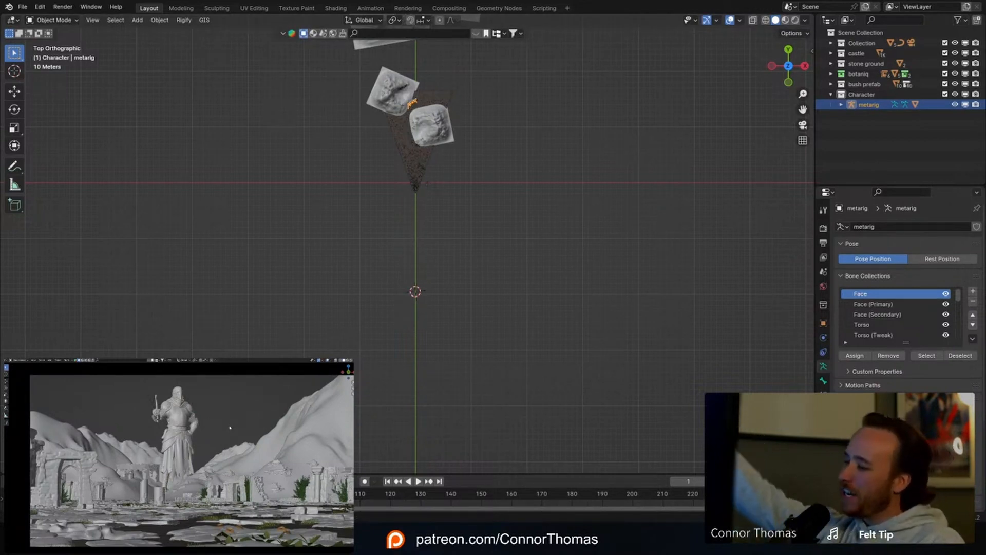
Step: Pose the knight's left leg for kneeling by rotating thigh.L forward and shin.L down to vertical
{"action": "key", "text": "r"}
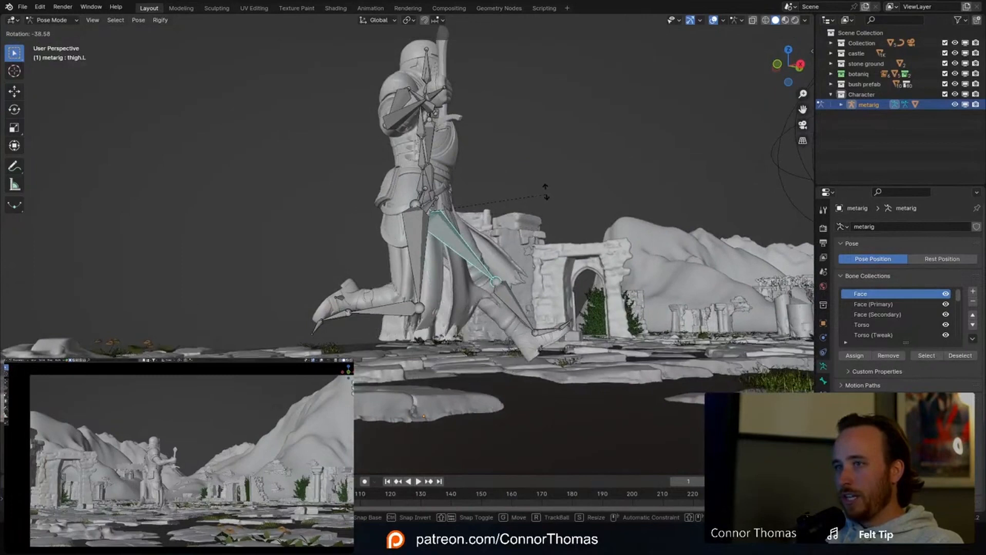
{"action": "left_click", "coordinate": [531, 147]}
{"action": "left_click", "coordinate": [546, 253]}
{"action": "key", "text": "r"}
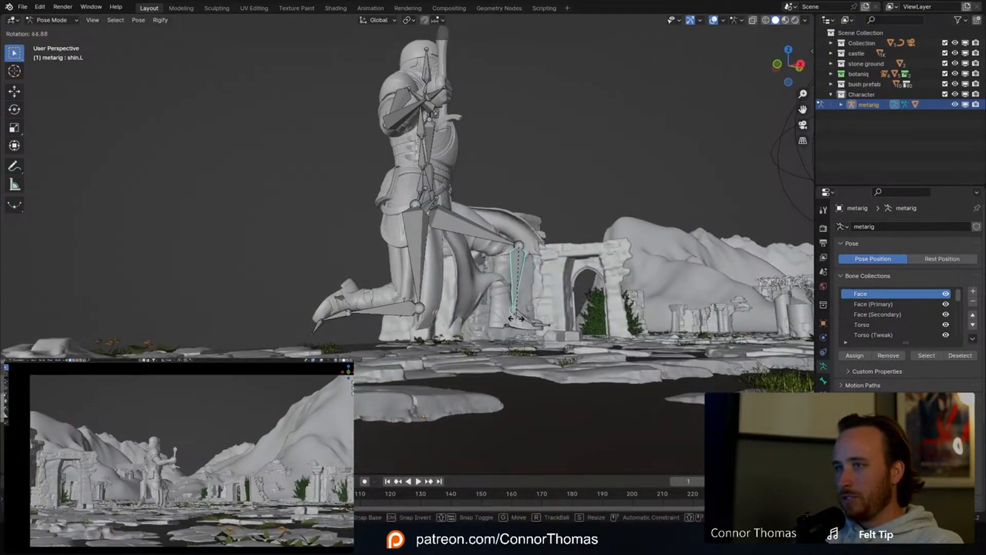
{"action": "left_click", "coordinate": [520, 316]}
Step: Leave Pose Mode and move the whole knight rig to reposition it on the stone ground
{"action": "left_click", "coordinate": [484, 234]}
{"action": "middle_click_drag", "start_coordinate": [485, 235], "coordinate": [476, 184]}
{"action": "key", "text": "ctrl+Tab"}
{"action": "key", "text": "g"}
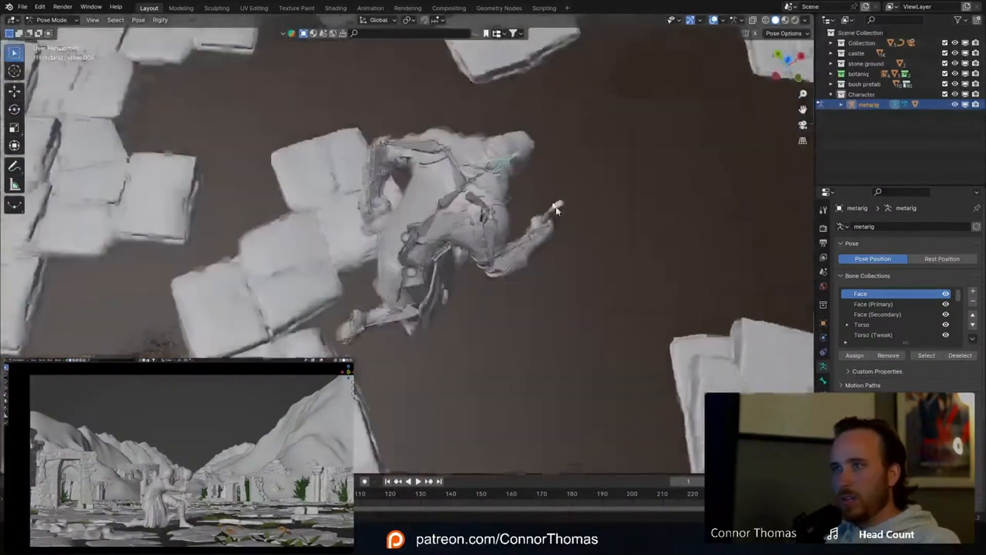
Step: Return the posed knight to Object Mode and apply the Armature modifier on the knight mesh
{"action": "middle_click_drag", "start_coordinate": [556, 205], "coordinate": [399, 129]}
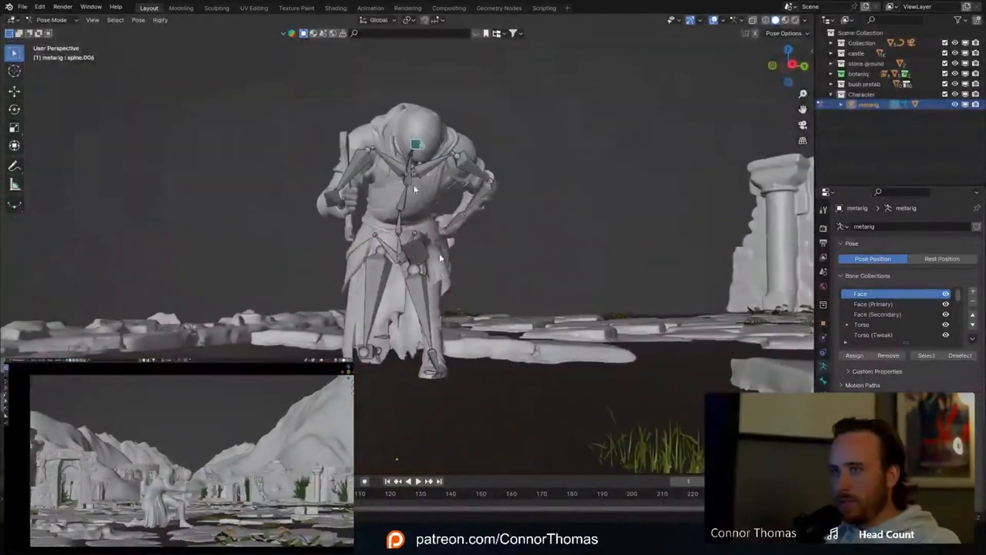
{"action": "middle_click_drag", "start_coordinate": [443, 254], "coordinate": [408, 211]}
{"action": "key", "text": "ctrl+Tab"}
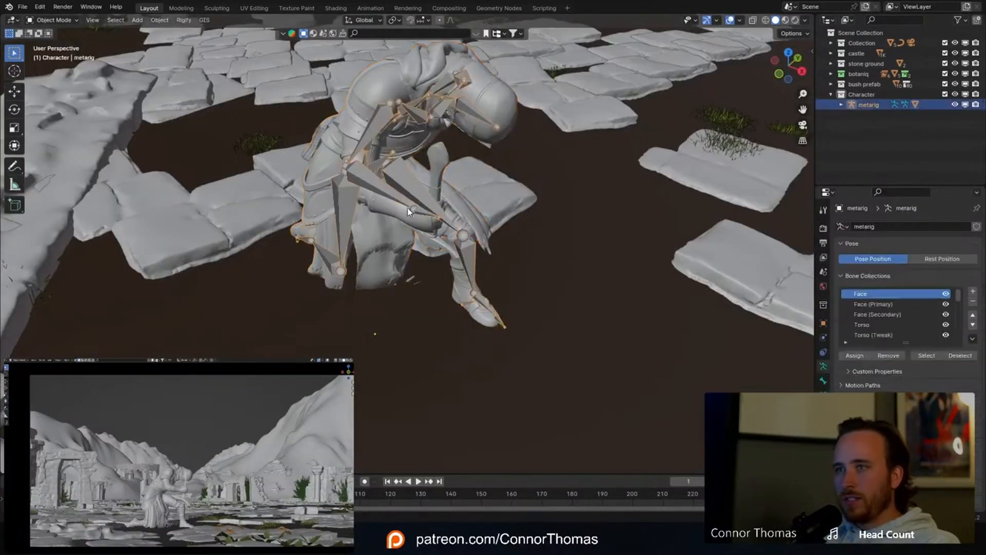
{"action": "middle_click_drag", "start_coordinate": [499, 234], "coordinate": [460, 217]}
{"action": "scroll", "coordinate": [500, 218], "scroll_direction": "up", "scroll_amount": 4}
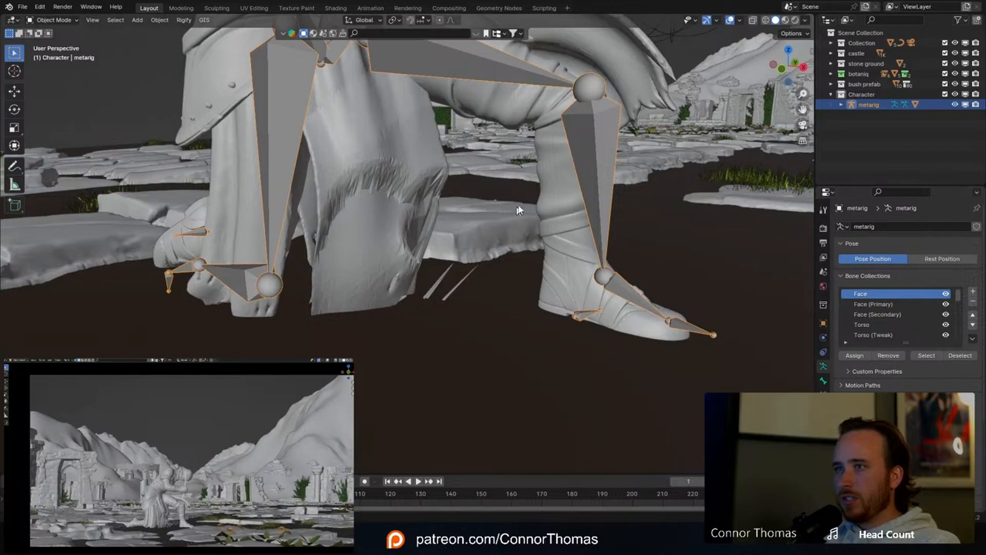
{"action": "left_click", "coordinate": [572, 204]}
{"action": "left_click", "coordinate": [824, 338]}
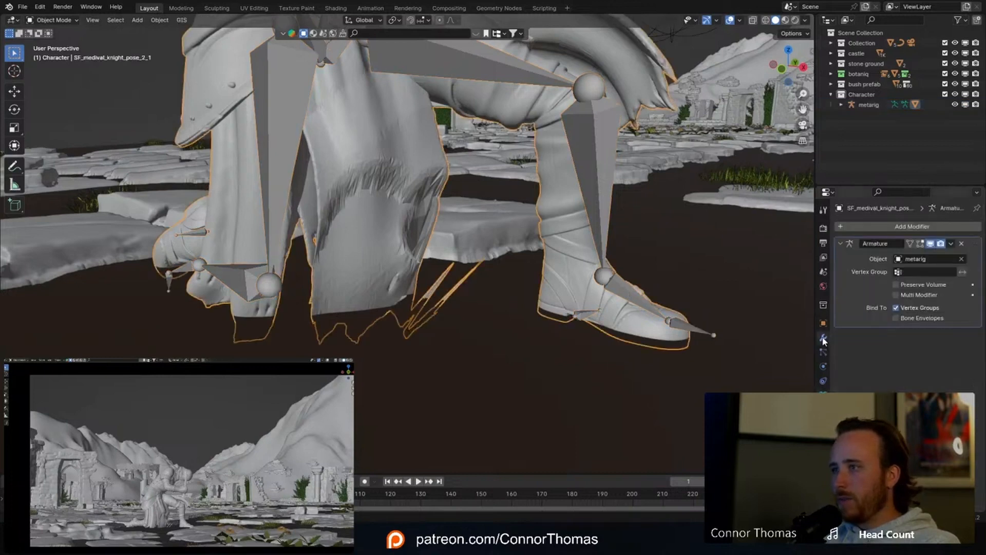
{"action": "key", "text": "ctrl+a"}
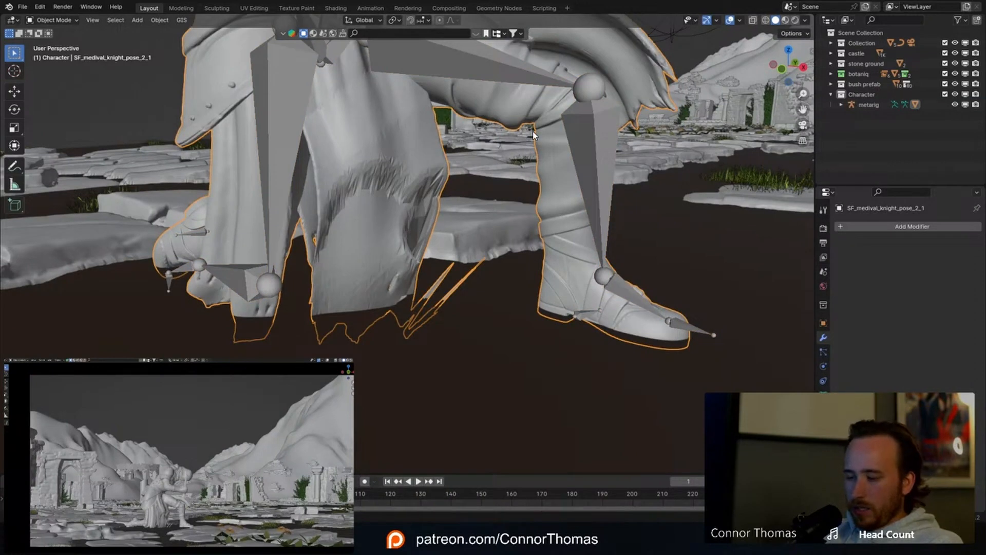
Step: Clear the knight mesh's parent while keeping its transformation and delete the metarig armature
{"action": "key", "text": "alt+p"}
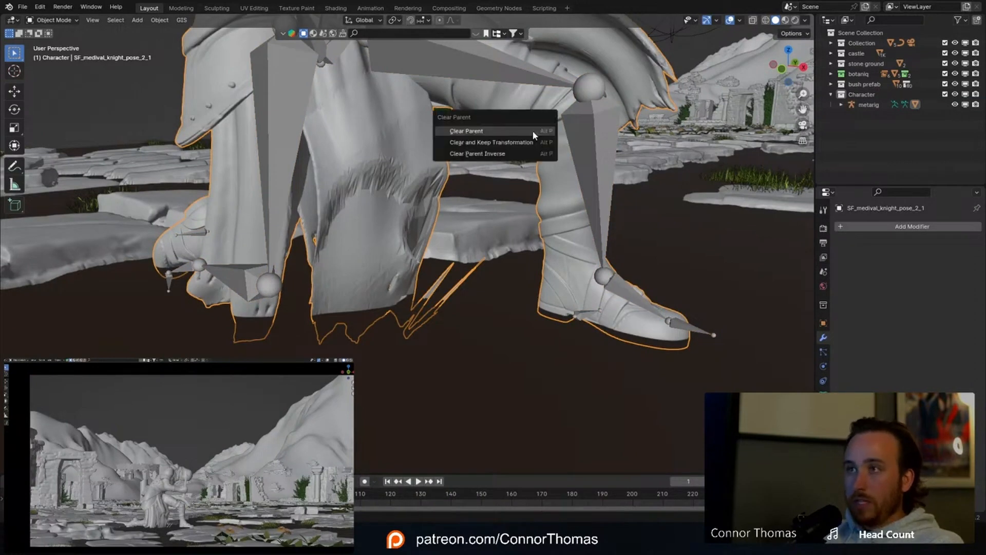
{"action": "left_click", "coordinate": [488, 143]}
{"action": "left_click", "coordinate": [590, 124]}
{"action": "key", "text": "x"}
{"action": "left_click", "coordinate": [590, 125]}
Step: Smooth the jagged cloth between the knight's legs in Sculpt Mode using the Smooth brush at strength 0.700
{"action": "mouse_move", "coordinate": [472, 146]}
{"action": "middle_mouse_down"}
{"action": "mouse_move", "coordinate": [490, 179]}
{"action": "mouse_move", "coordinate": [405, 173]}
{"action": "mouse_move", "coordinate": [509, 205]}
{"action": "mouse_move", "coordinate": [466, 208]}
{"action": "middle_mouse_up"}
{"action": "scroll", "coordinate": [489, 179], "scroll_direction": "down", "scroll_amount": 5}
{"action": "left_click", "coordinate": [404, 173]}
{"action": "scroll", "coordinate": [466, 209], "scroll_direction": "up", "scroll_amount": 2}
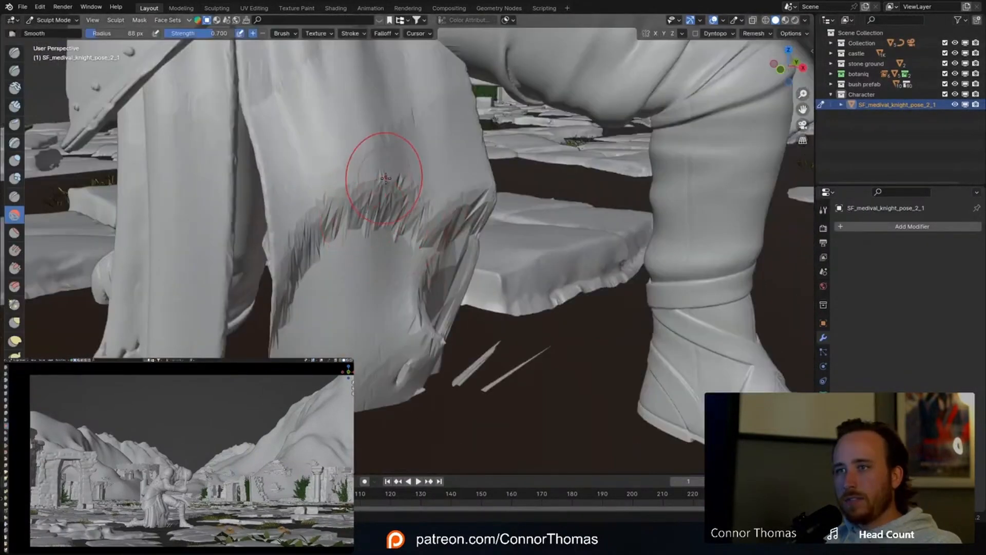
{"action": "mouse_move", "coordinate": [383, 174]}
{"action": "left_mouse_down"}
{"action": "mouse_move", "coordinate": [308, 231]}
{"action": "mouse_move", "coordinate": [285, 308]}
{"action": "mouse_move", "coordinate": [314, 330]}
{"action": "mouse_move", "coordinate": [413, 230]}
{"action": "mouse_move", "coordinate": [462, 236]}
{"action": "mouse_move", "coordinate": [477, 211]}
{"action": "mouse_move", "coordinate": [412, 350]}
{"action": "mouse_move", "coordinate": [386, 352]}
{"action": "left_mouse_up"}
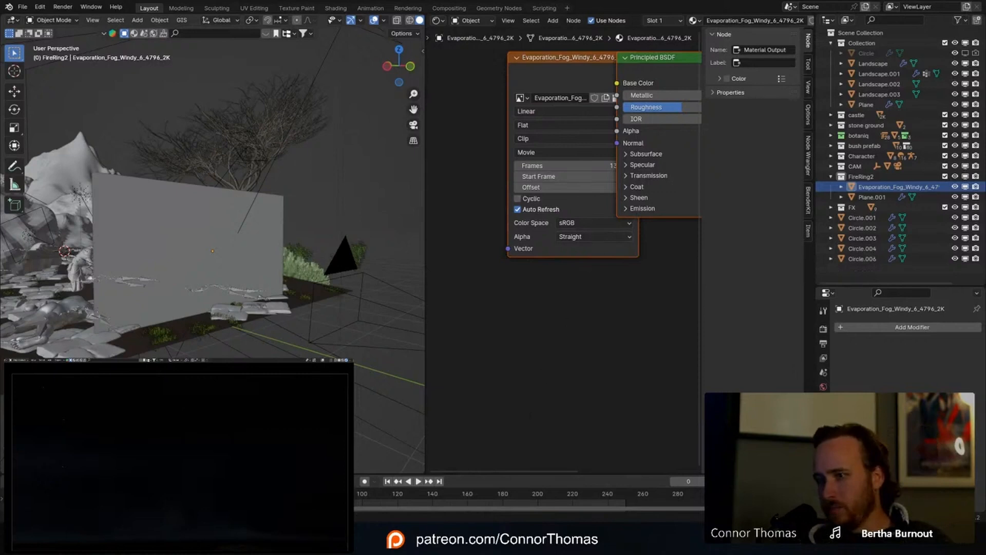
Step: Switch to the browser and look over the Evaporation Fog clips on the ActionVFX downloads page
{"action": "mouse_move", "coordinate": [434, 534]}
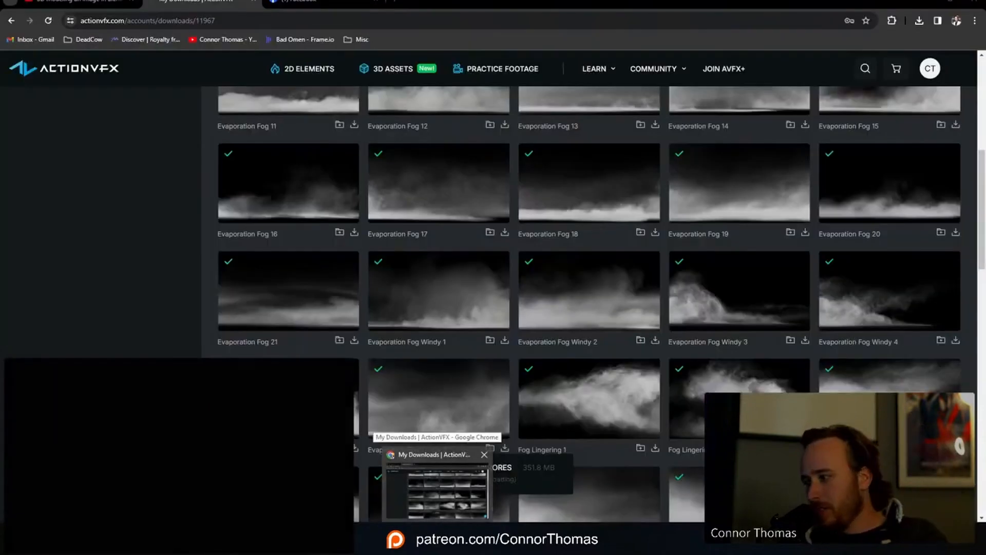
{"action": "scroll", "coordinate": [561, 340], "scroll_direction": "down", "scroll_amount": 3}
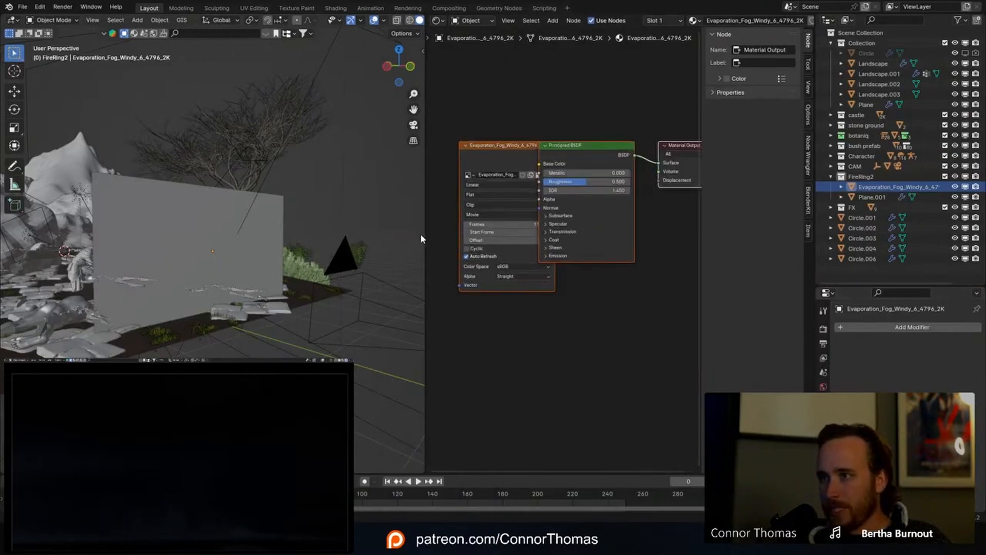
Step: Widen the node editor, separate the fog clip's Image Texture from the Principled BSDF, and link its Color to Alpha
{"action": "left_click_drag", "start_coordinate": [426, 229], "coordinate": [323, 229]}
{"action": "left_click_drag", "start_coordinate": [458, 148], "coordinate": [377, 146]}
{"action": "middle_click_drag", "start_coordinate": [488, 293], "coordinate": [497, 314]}
{"action": "left_click_drag", "start_coordinate": [527, 175], "coordinate": [515, 203]}
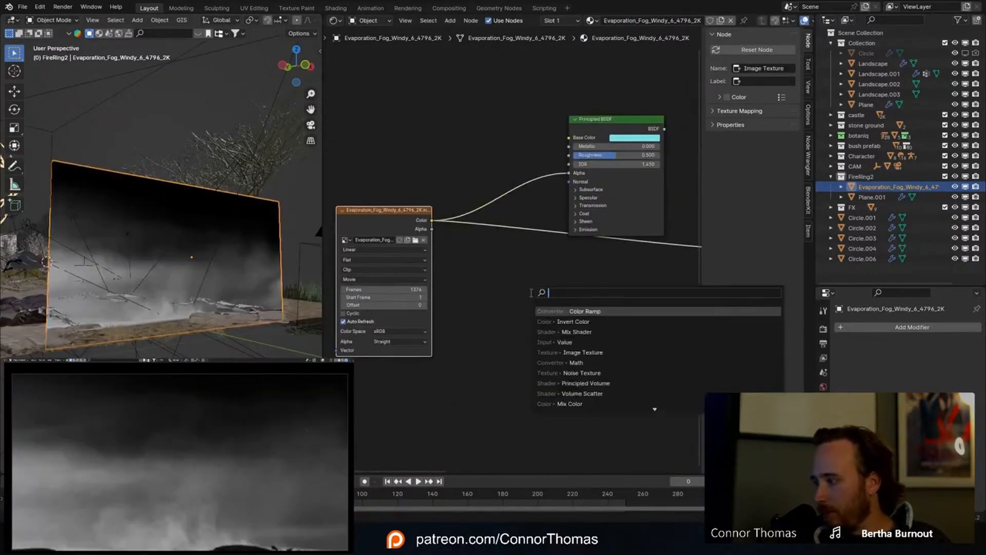
Step: Insert a Color Ramp between the fog clip's Color and the Principled BSDF's Alpha, with its white stop at about 0.36
{"action": "type", "text": "colo"}
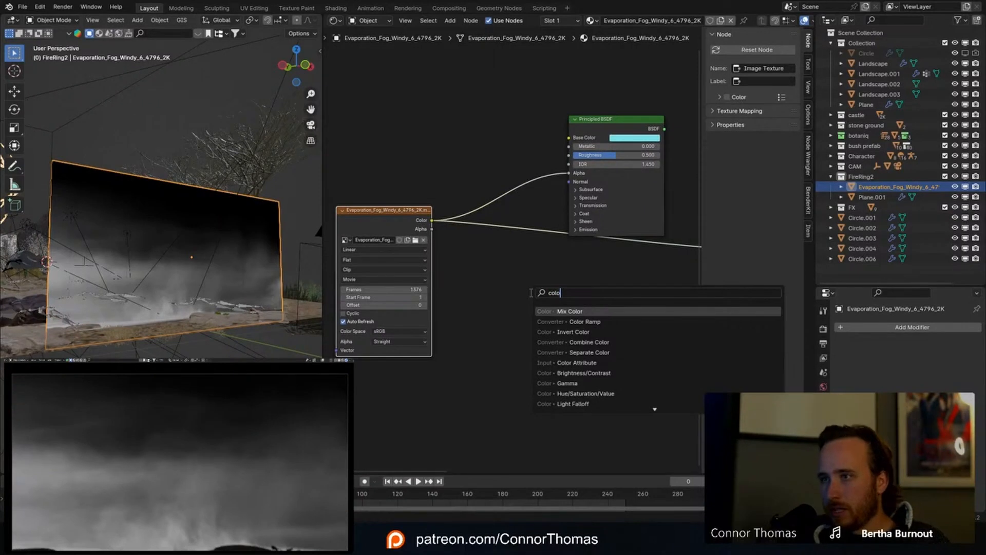
{"action": "key", "text": "Return"}
{"action": "left_click", "coordinate": [544, 226]}
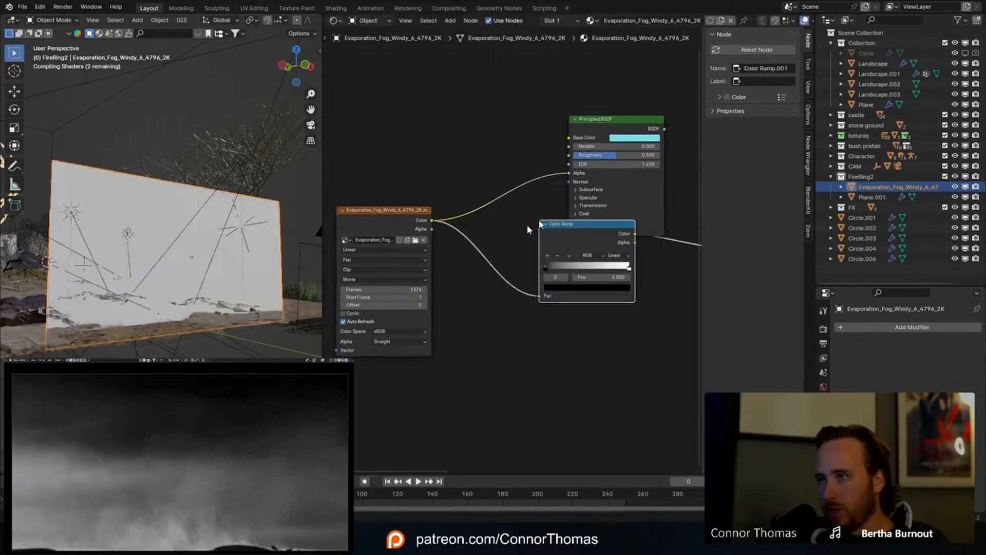
{"action": "middle_click_drag", "start_coordinate": [585, 340], "coordinate": [529, 365]}
{"action": "left_click_drag", "start_coordinate": [579, 289], "coordinate": [527, 291]}
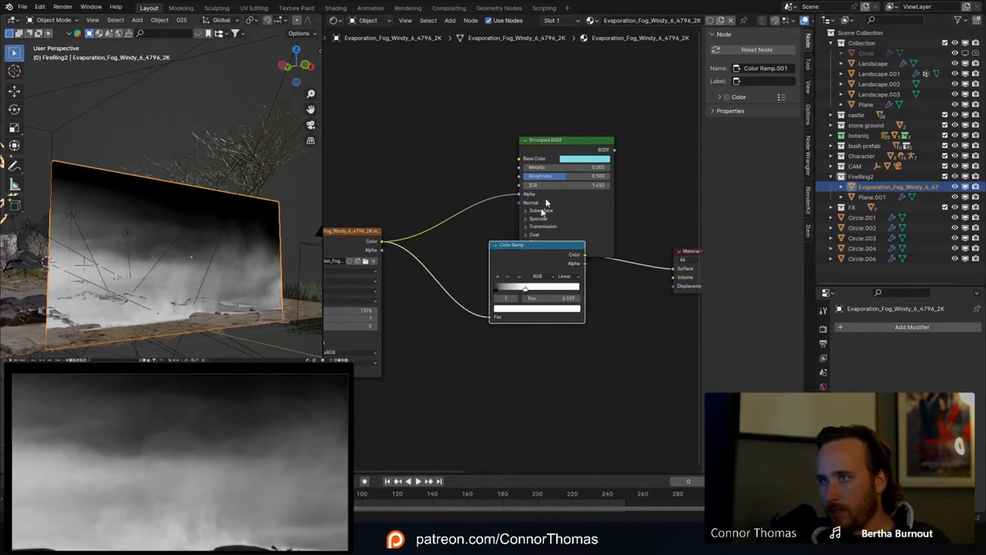
{"action": "left_click_drag", "start_coordinate": [522, 247], "coordinate": [435, 266]}
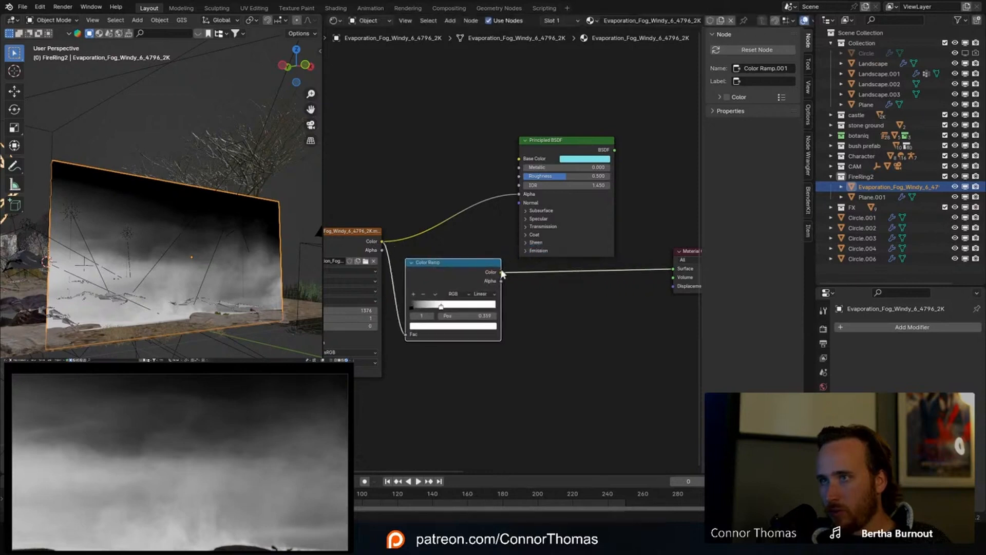
{"action": "left_click_drag", "start_coordinate": [534, 194], "coordinate": [520, 195]}
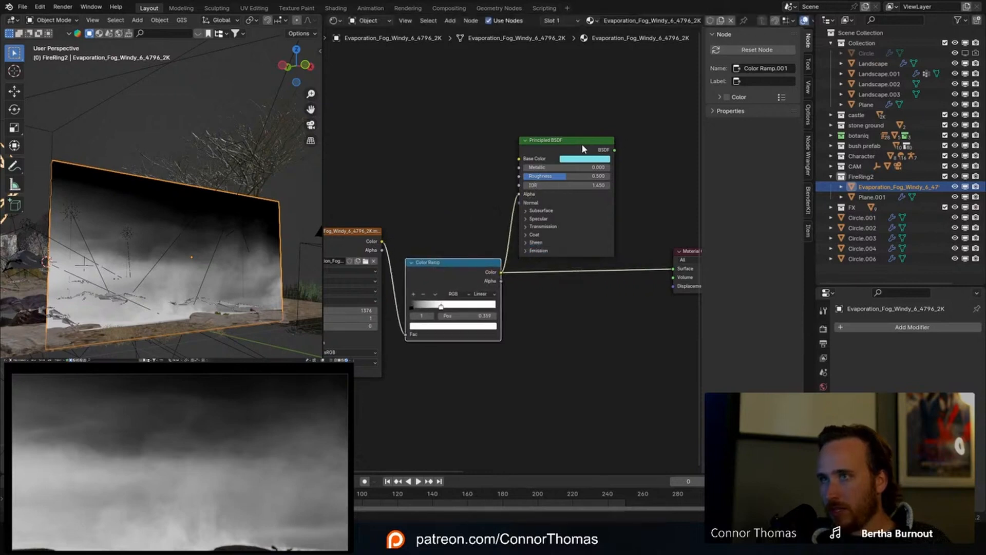
Step: Route the fog plane's Principled BSDF to the Material Output and shift its Base Color from cyan to green
{"action": "left_click", "coordinate": [582, 143], "text": "ctrl+shift"}
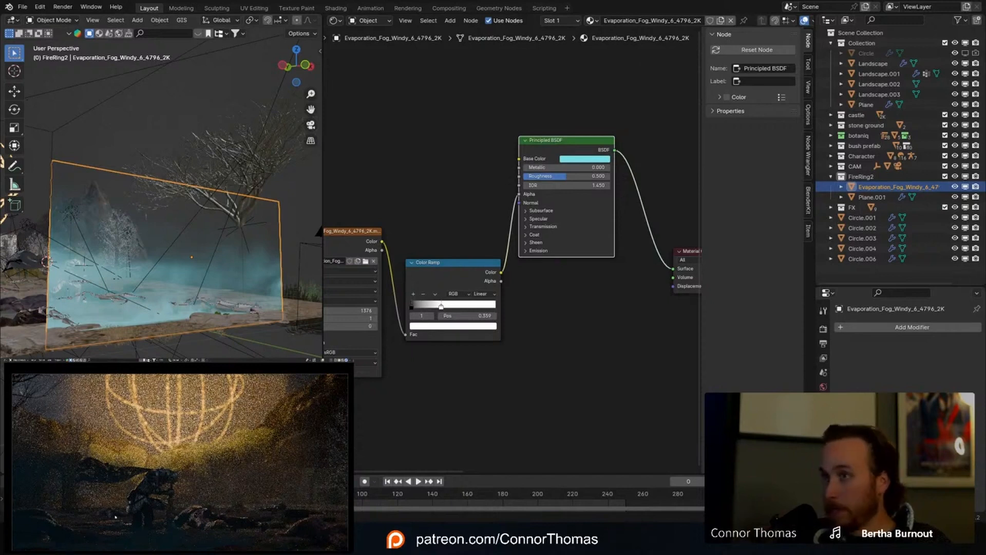
{"action": "left_click", "coordinate": [592, 160]}
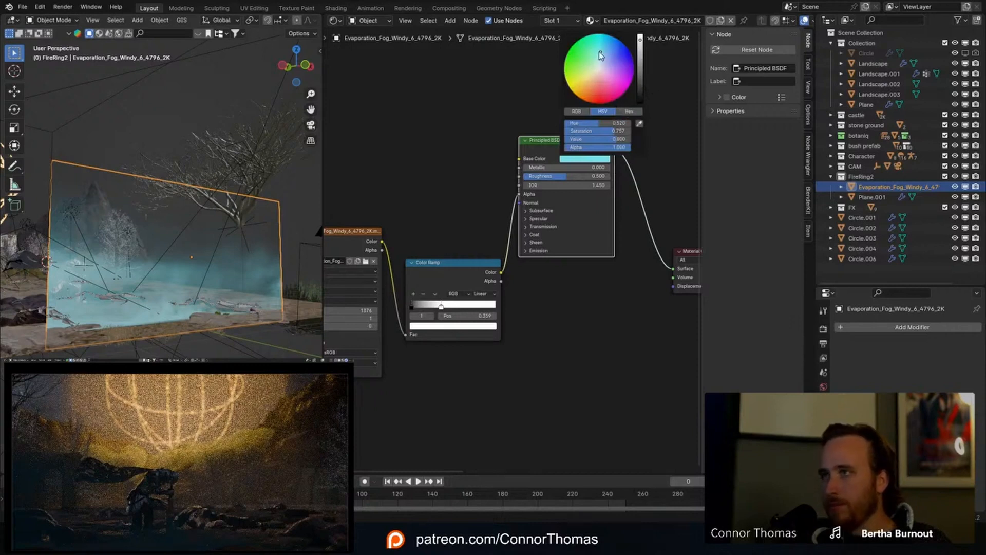
{"action": "left_click_drag", "start_coordinate": [600, 51], "coordinate": [601, 47]}
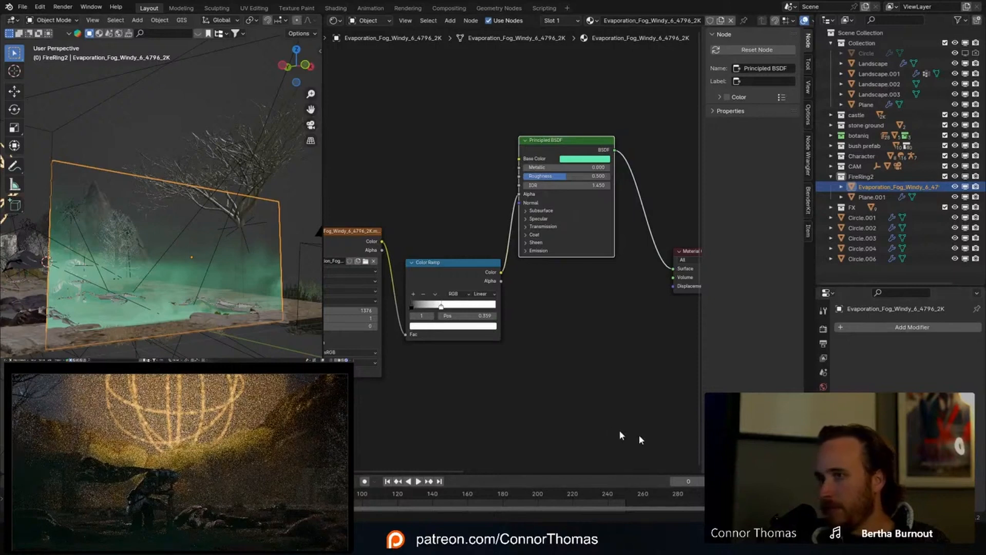
Step: Select the fog volume in the FX collection and adjust the Density of its Volume Scatter node
{"action": "middle_click_drag", "start_coordinate": [182, 281], "coordinate": [239, 317]}
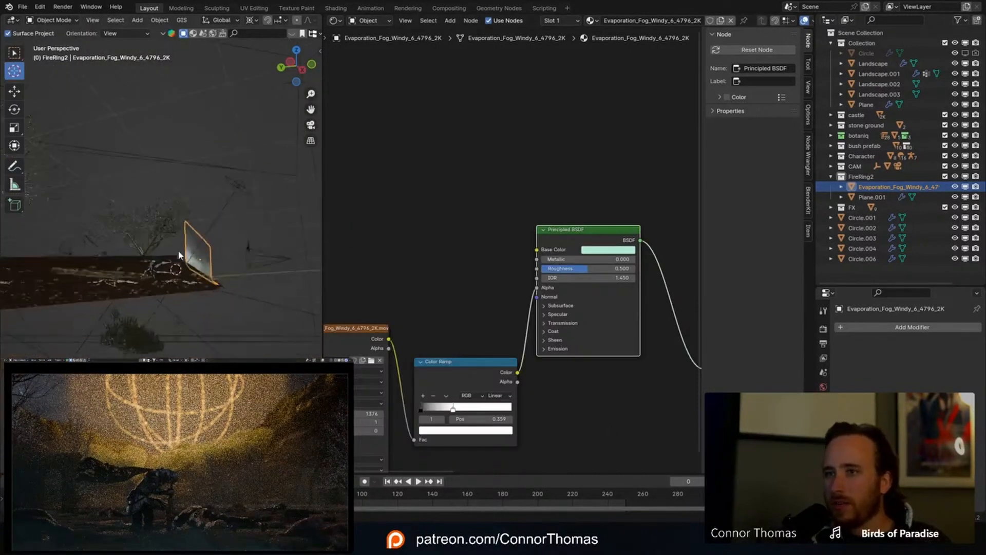
{"action": "middle_click_drag", "start_coordinate": [169, 185], "coordinate": [273, 274]}
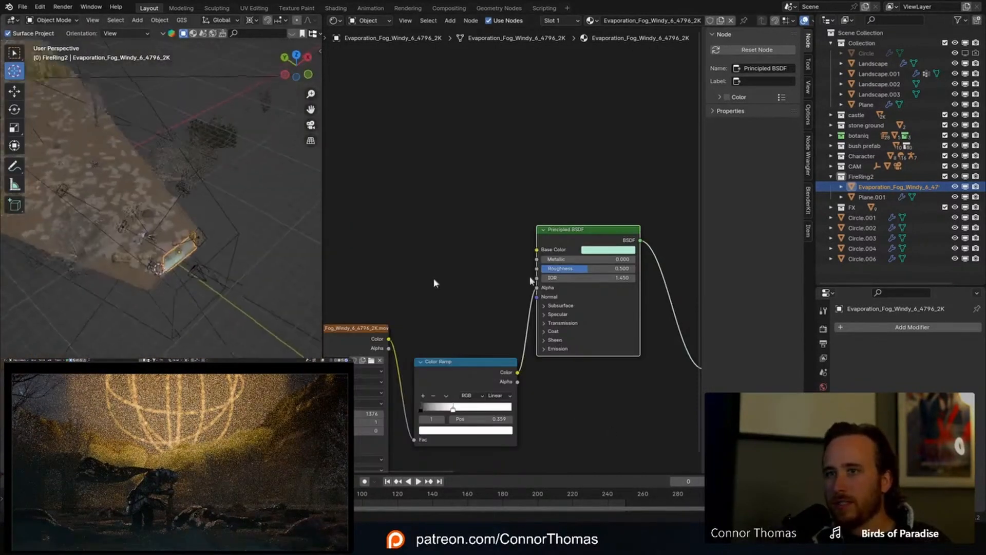
{"action": "left_click", "coordinate": [831, 207]}
{"action": "scroll", "coordinate": [880, 235], "scroll_direction": "down", "scroll_amount": 3}
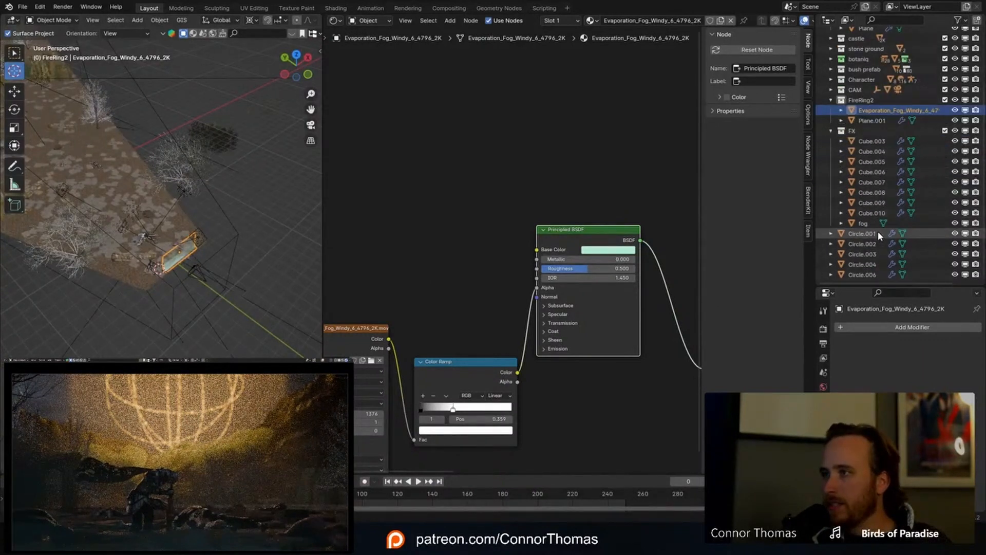
{"action": "left_click", "coordinate": [865, 224]}
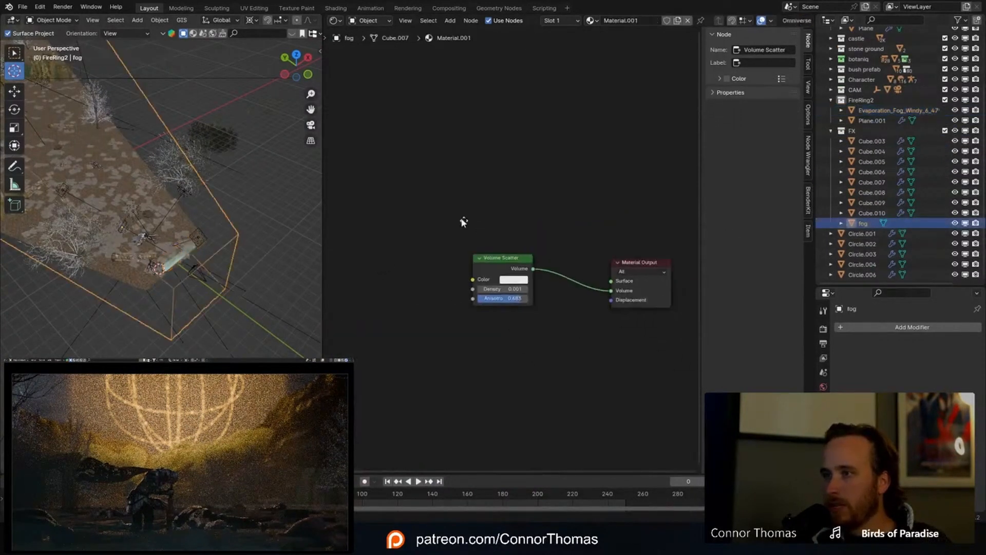
{"action": "scroll", "coordinate": [513, 249], "scroll_direction": "up", "scroll_amount": 3}
{"action": "left_click", "coordinate": [502, 322]}
{"action": "left_click", "coordinate": [472, 322]}
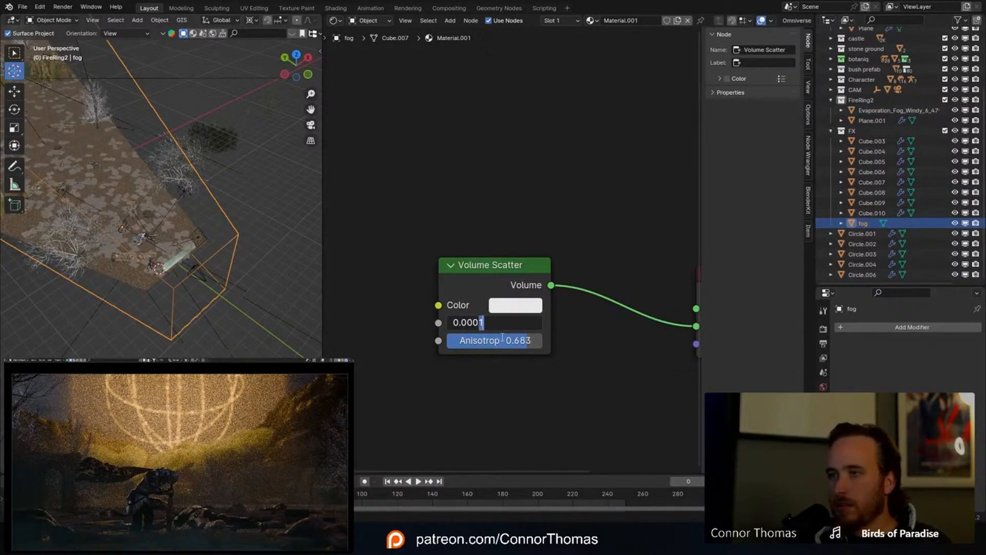
{"action": "type", "text": "05"}
{"action": "key", "text": "Return"}
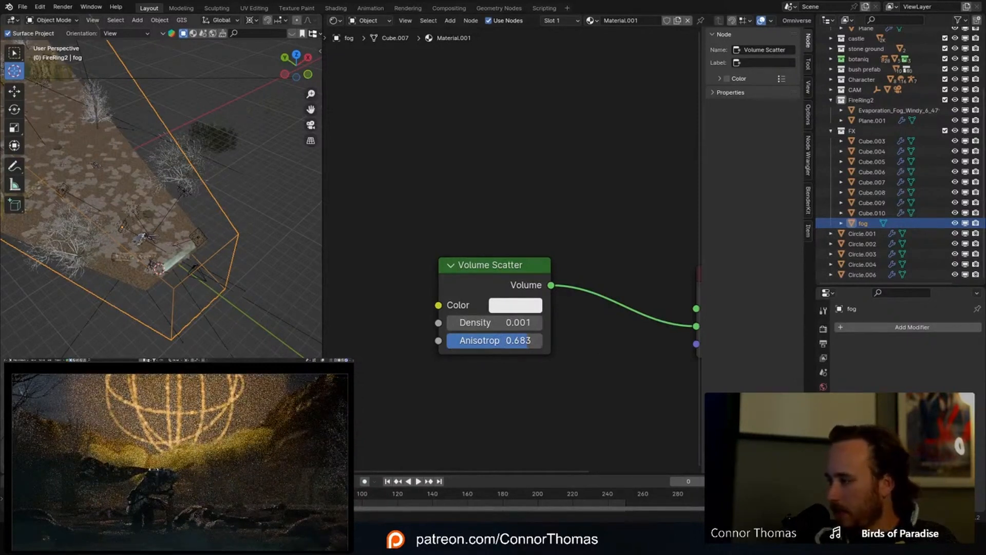
Step: Select the area light beside the kneeling knight and, in top view, rotate and move it to re-aim it at him
{"action": "scroll", "coordinate": [89, 259], "scroll_direction": "up", "scroll_amount": 5}
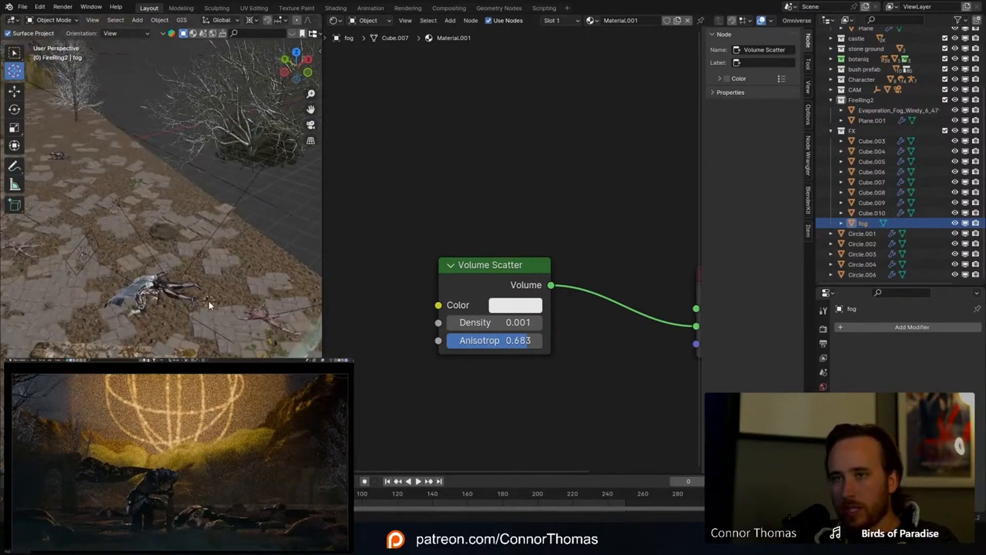
{"action": "left_click", "coordinate": [14, 53]}
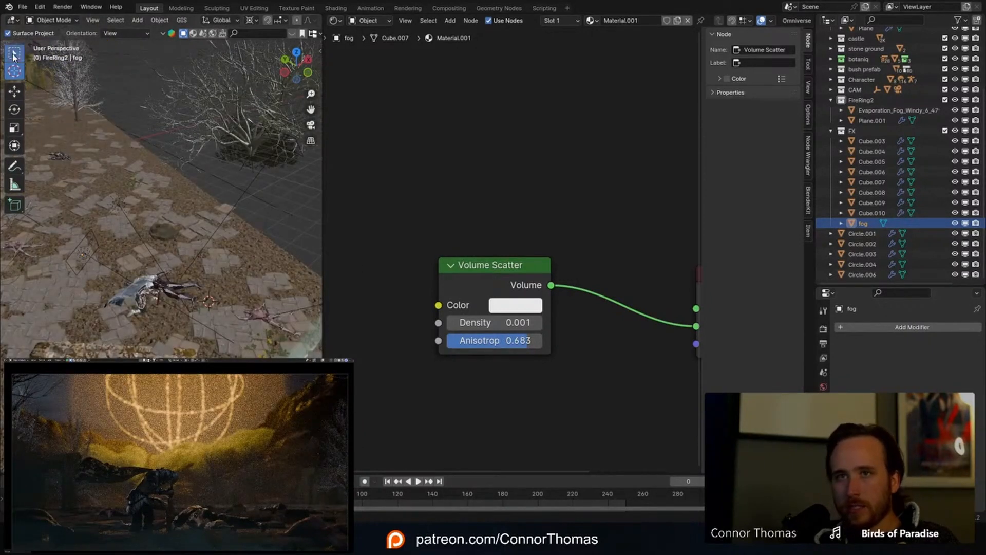
{"action": "left_click", "coordinate": [85, 261]}
{"action": "key", "text": "KP_7"}
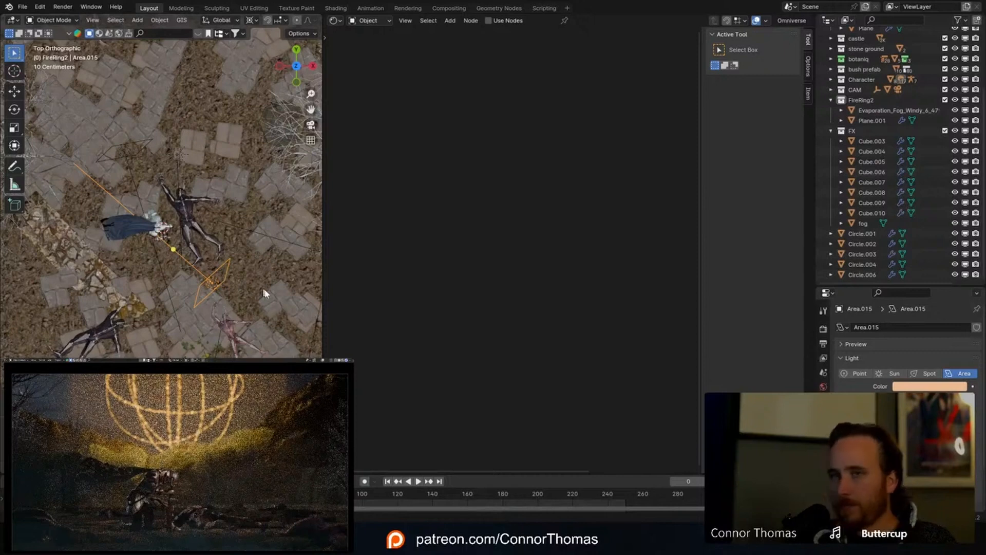
{"action": "key", "text": "r"}
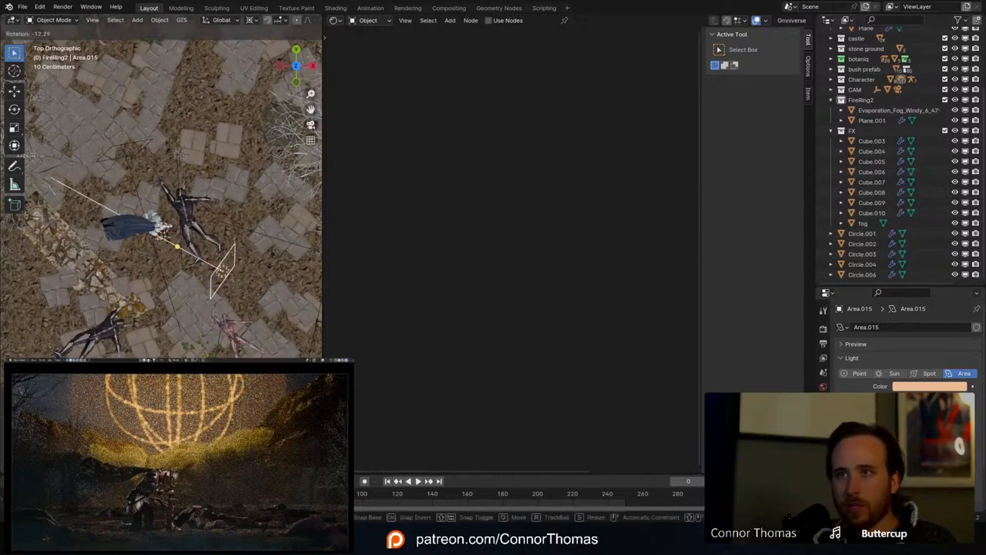
{"action": "left_click", "coordinate": [253, 246]}
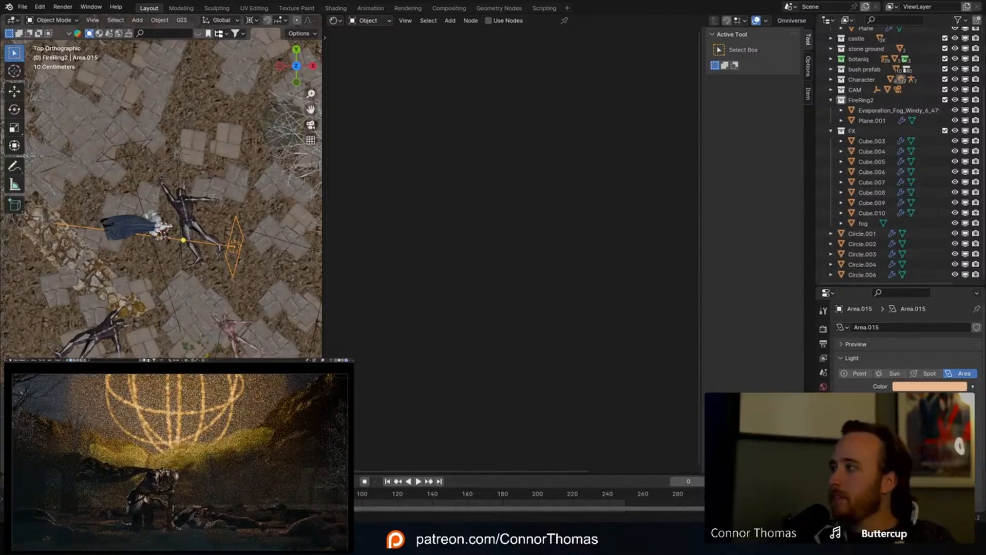
{"action": "key", "text": "r"}
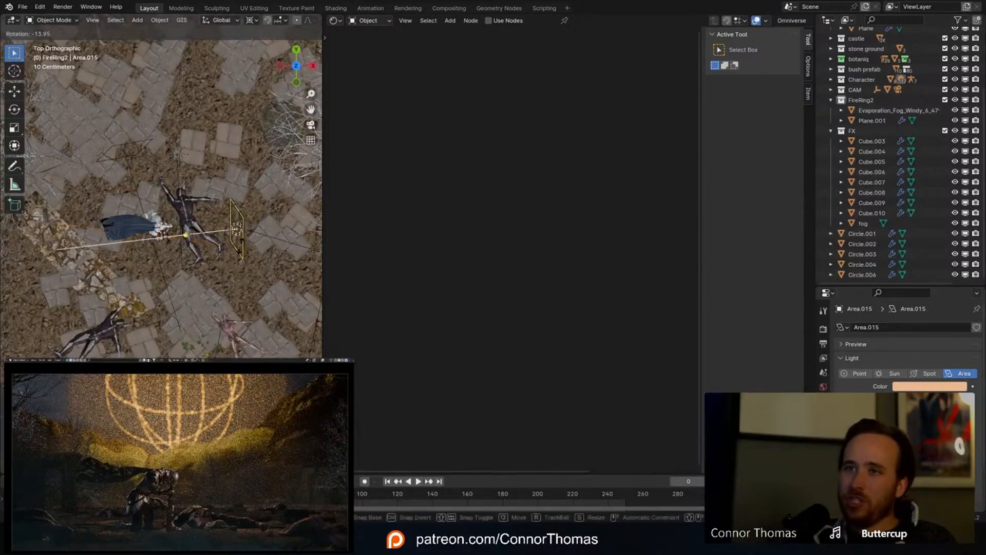
{"action": "left_click", "coordinate": [248, 336]}
{"action": "key", "text": "g"}
{"action": "left_click", "coordinate": [253, 304]}
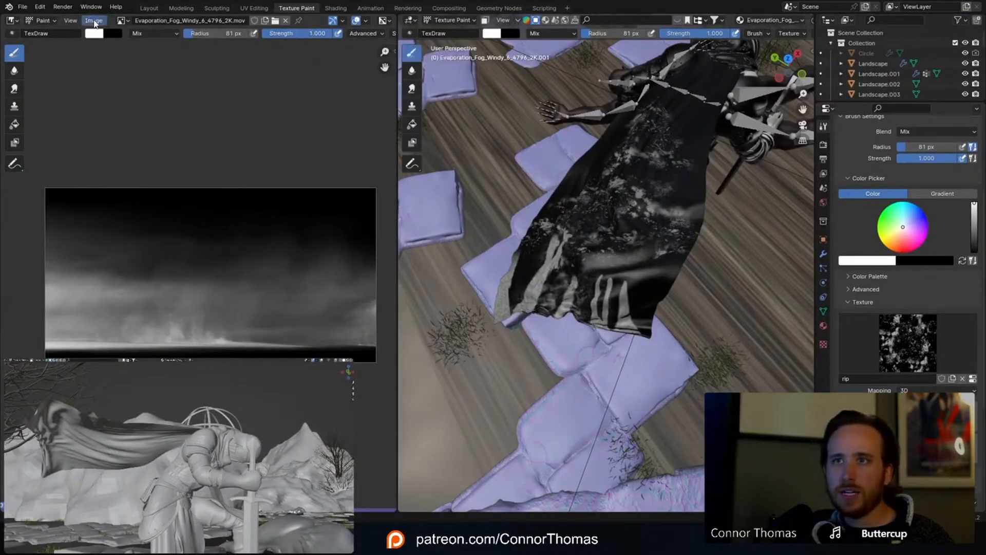
Step: Start a new image for the fog plane in the Texture Paint image editor and name it fog_matte_01
{"action": "scroll", "coordinate": [647, 213], "scroll_direction": "down", "scroll_amount": 8}
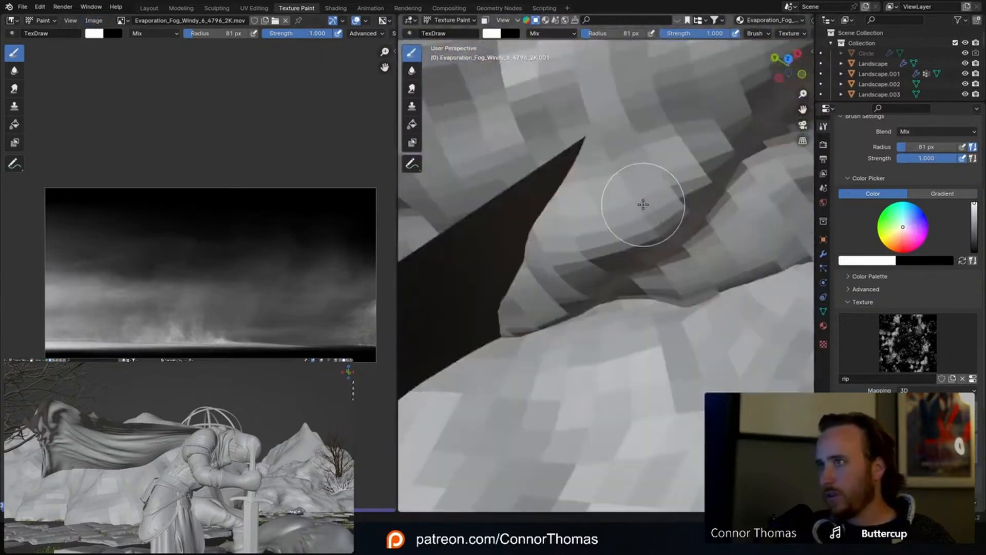
{"action": "scroll", "coordinate": [641, 203], "scroll_direction": "down", "scroll_amount": 10}
{"action": "middle_click_drag", "start_coordinate": [641, 202], "coordinate": [617, 150]}
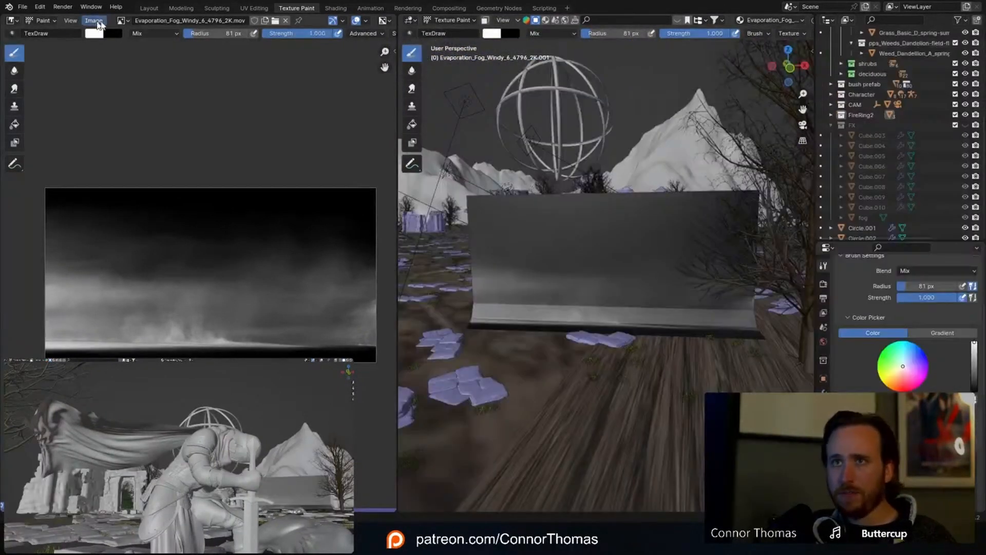
{"action": "left_click", "coordinate": [93, 21]}
{"action": "left_click", "coordinate": [106, 37]}
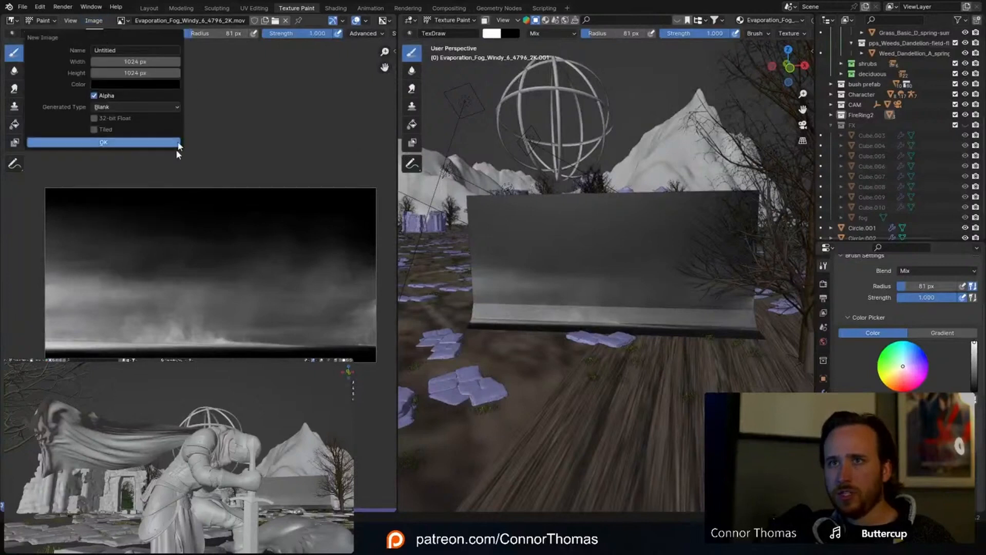
{"action": "left_click", "coordinate": [114, 53]}
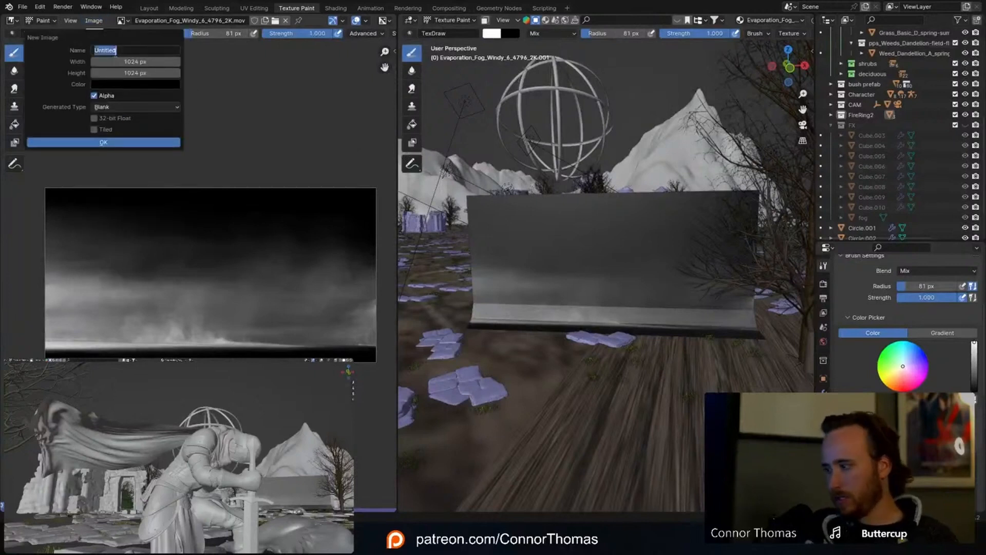
{"action": "type", "text": "fog_matte_01"}
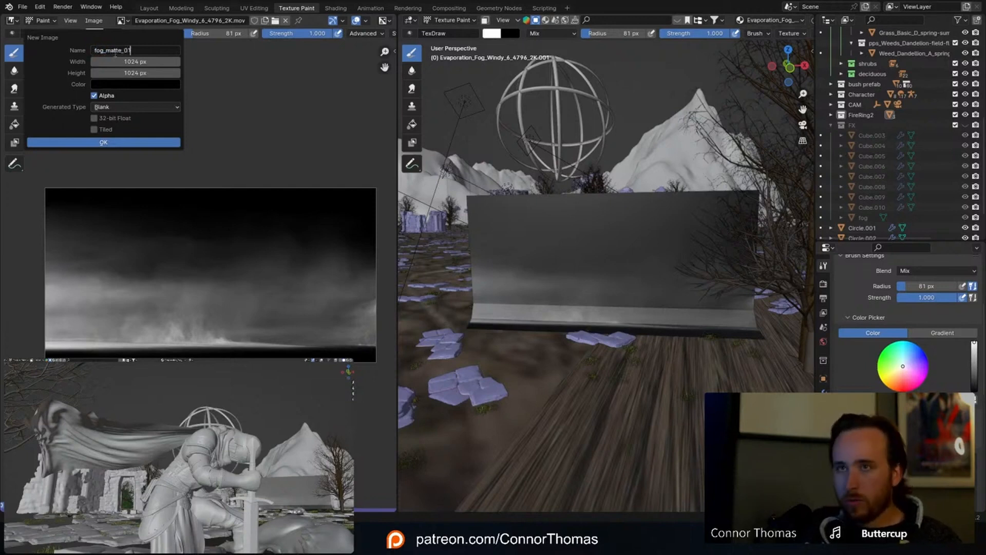
{"action": "key", "text": "Return"}
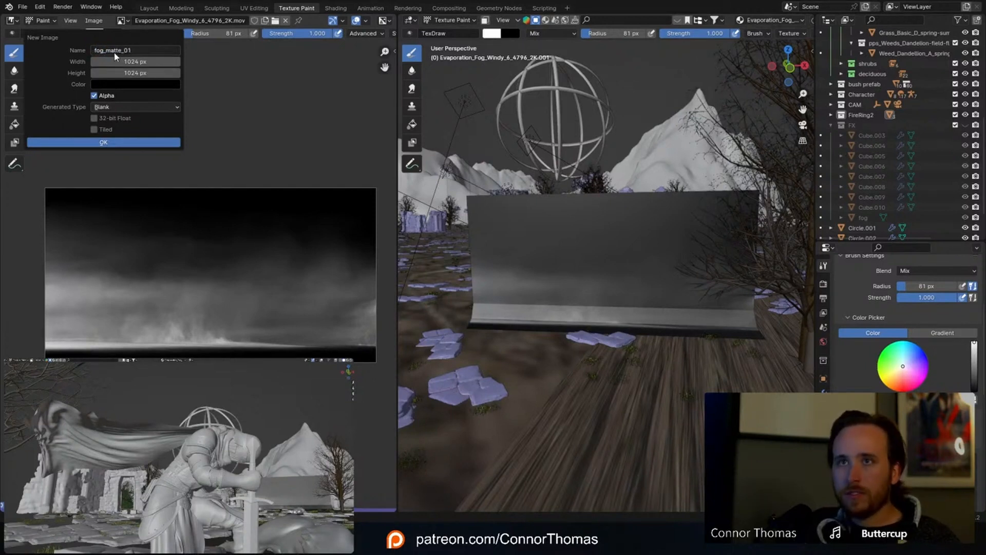
Step: Set the new image's size to 2048 x 1080 px and create it
{"action": "left_click", "coordinate": [125, 60]}
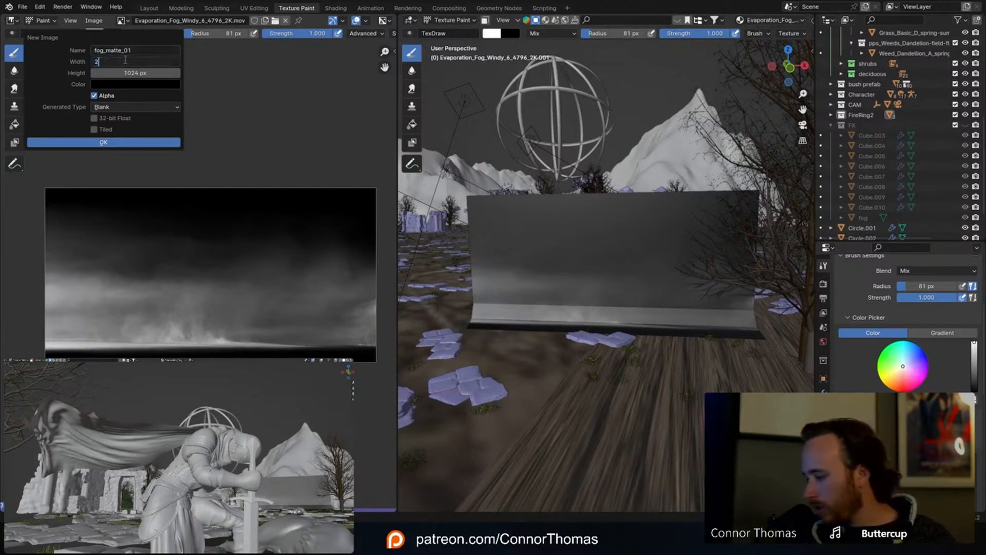
{"action": "type", "text": "2048"}
{"action": "key", "text": "Tab"}
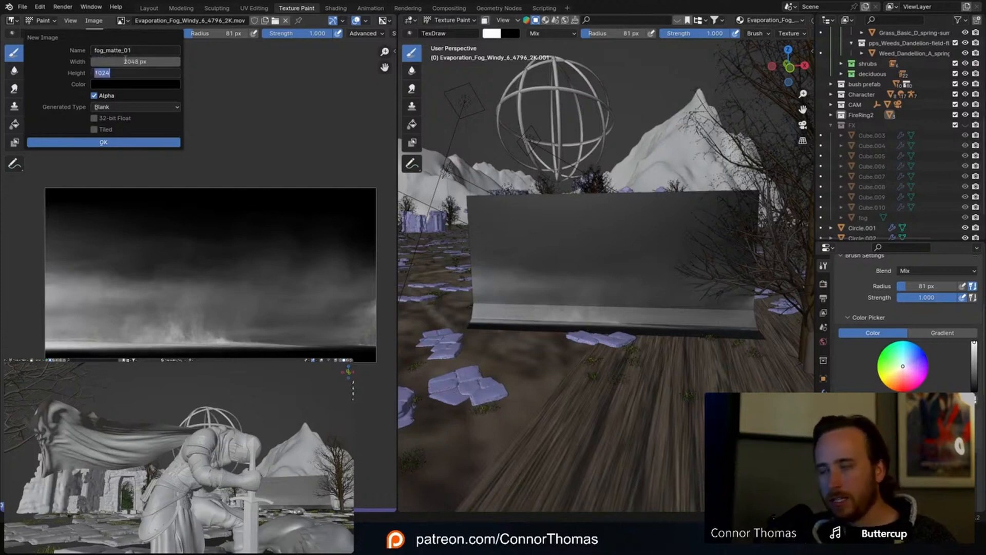
{"action": "type", "text": "1080"}
{"action": "key", "text": "Return"}
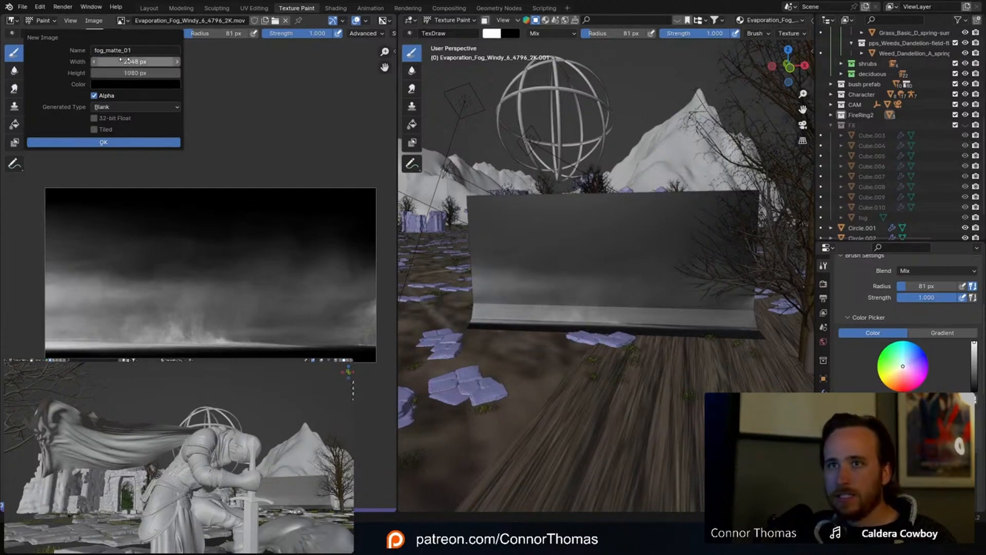
{"action": "left_click", "coordinate": [103, 142]}
Step: Enlarge the brush radius to 500 px and paint a soft white area on fog_matte_01, darkening its upper-left edge with black
{"action": "key", "text": "f"}
{"action": "left_click", "coordinate": [249, 224]}
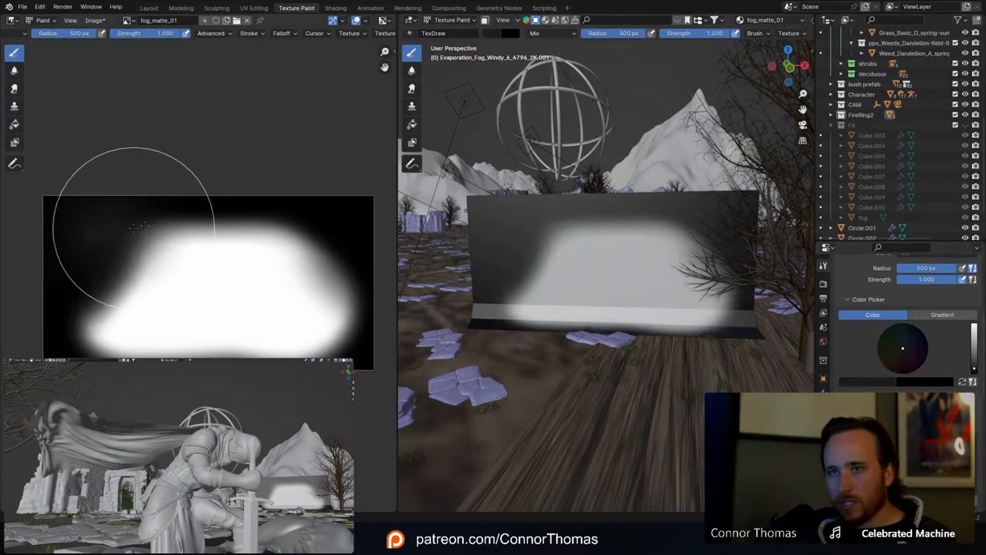
{"action": "left_click_drag", "start_coordinate": [135, 227], "coordinate": [253, 267]}
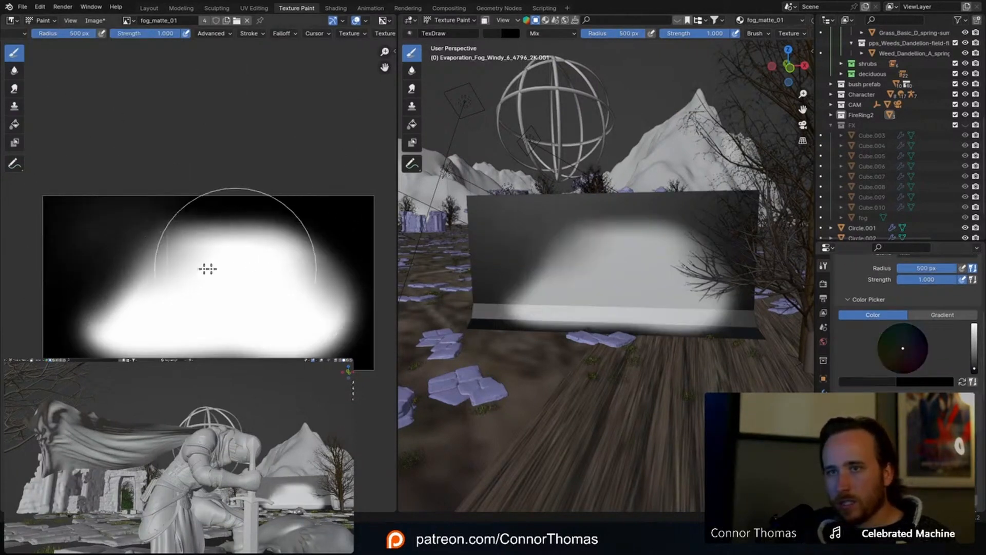
Step: Undo the last stroke on fog_matte_01 and darken the left side of the white area with soft black strokes
{"action": "key", "text": "ctrl+z"}
{"action": "mouse_move", "coordinate": [149, 250]}
{"action": "left_mouse_down"}
{"action": "mouse_move", "coordinate": [120, 265]}
{"action": "mouse_move", "coordinate": [90, 306]}
{"action": "mouse_move", "coordinate": [123, 252]}
{"action": "mouse_move", "coordinate": [261, 263]}
{"action": "left_mouse_up"}
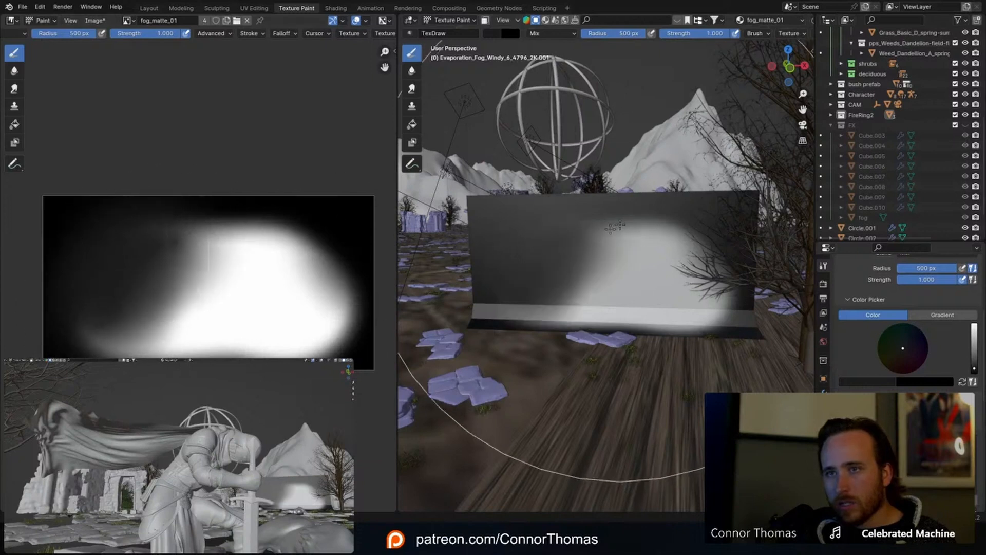
{"action": "mouse_move", "coordinate": [82, 306]}
{"action": "left_mouse_down"}
{"action": "mouse_move", "coordinate": [252, 295]}
{"action": "mouse_move", "coordinate": [269, 285]}
{"action": "mouse_move", "coordinate": [287, 301]}
{"action": "mouse_move", "coordinate": [199, 273]}
{"action": "mouse_move", "coordinate": [195, 309]}
{"action": "mouse_move", "coordinate": [163, 288]}
{"action": "mouse_move", "coordinate": [166, 303]}
{"action": "mouse_move", "coordinate": [195, 304]}
{"action": "left_mouse_up"}
Step: Paint a soft light grey glow over the lower middle of fog_matte_01 with a 374 px brush and save the image
{"action": "key", "text": "s"}
{"action": "left_click_drag", "start_coordinate": [975, 366], "coordinate": [974, 356]}
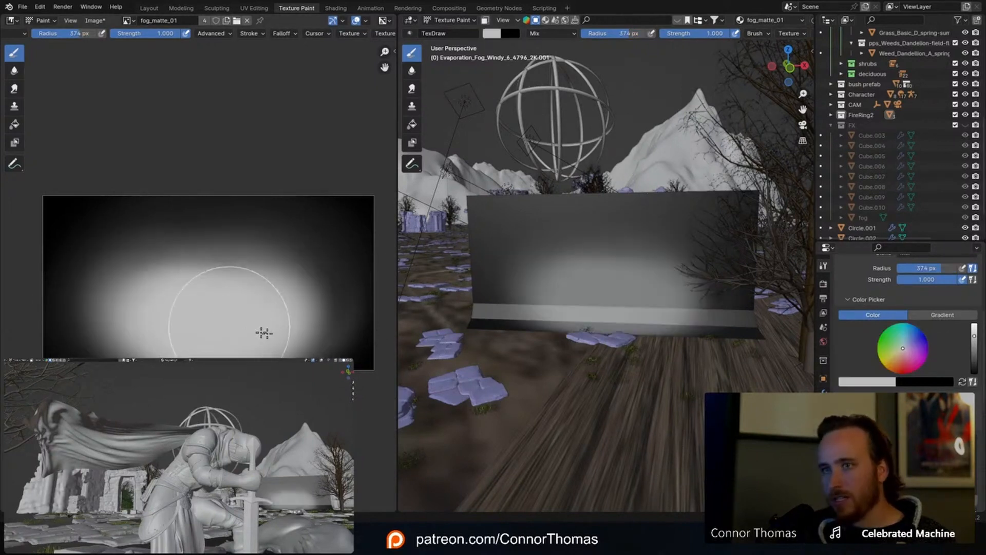
{"action": "key", "text": "ctrl+z"}
{"action": "mouse_move", "coordinate": [248, 341]}
{"action": "left_mouse_down"}
{"action": "mouse_move", "coordinate": [188, 322]}
{"action": "mouse_move", "coordinate": [200, 324]}
{"action": "left_mouse_up"}
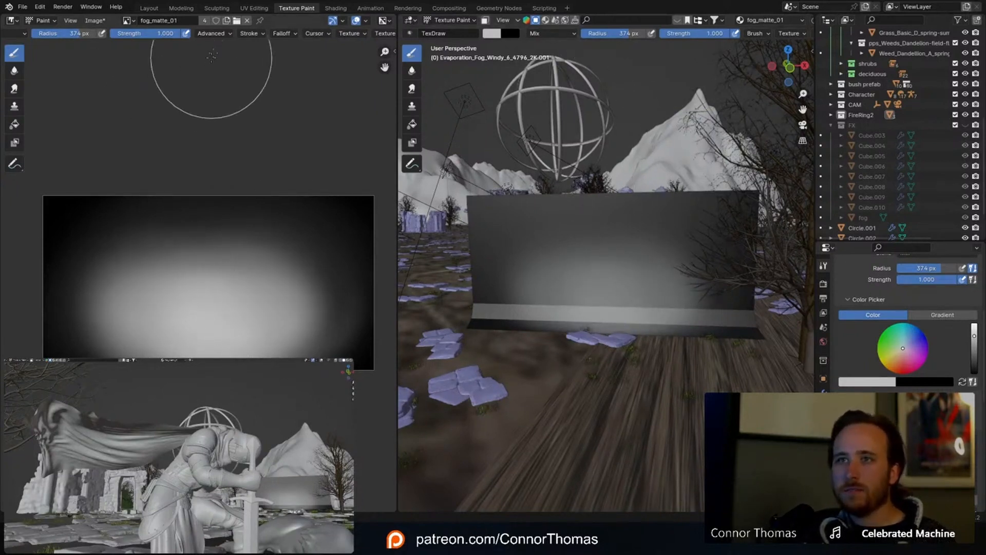
{"action": "left_click", "coordinate": [95, 21]}
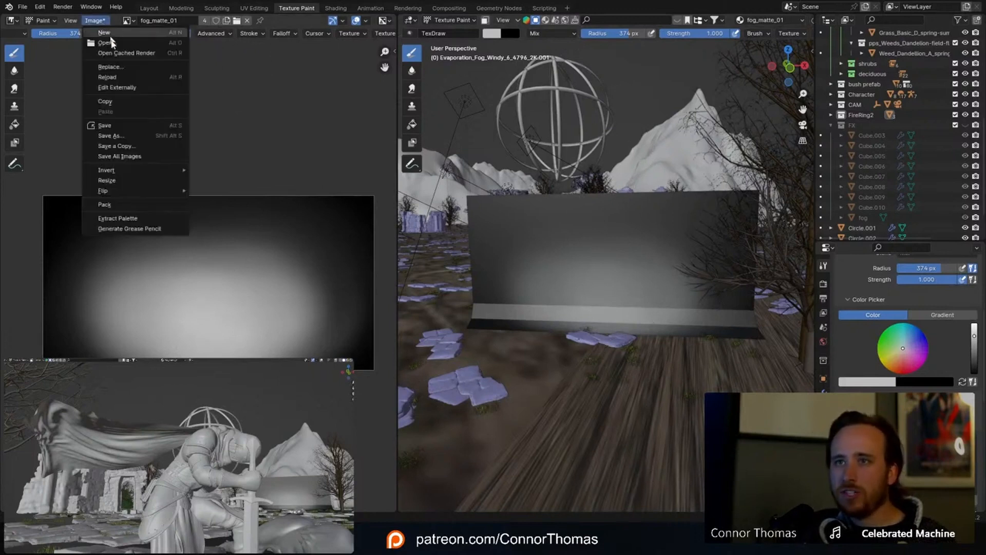
{"action": "left_click", "coordinate": [126, 125]}
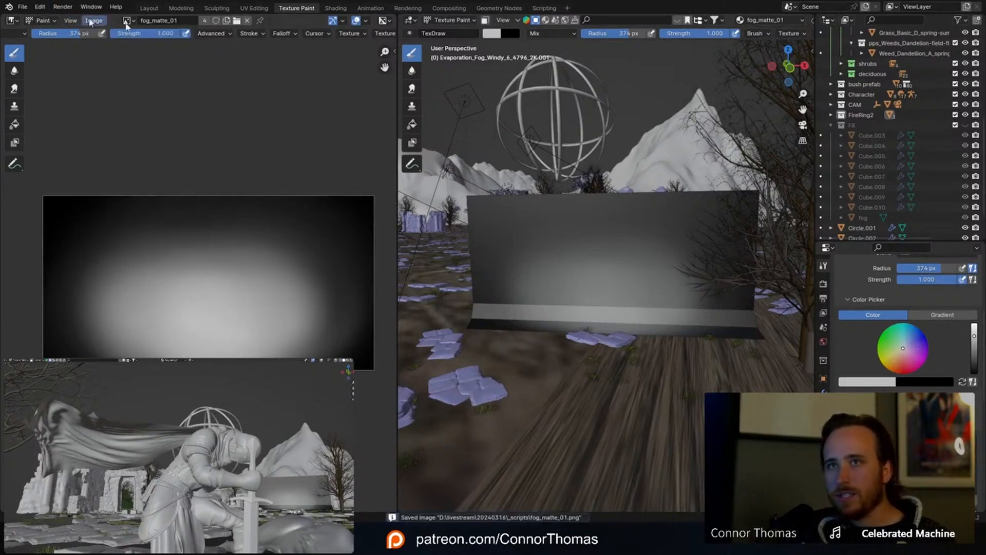
Step: Return to the Layout workspace and add a Mix Color node beside the fog_matte_01 texture in the fog material
{"action": "left_click", "coordinate": [149, 9]}
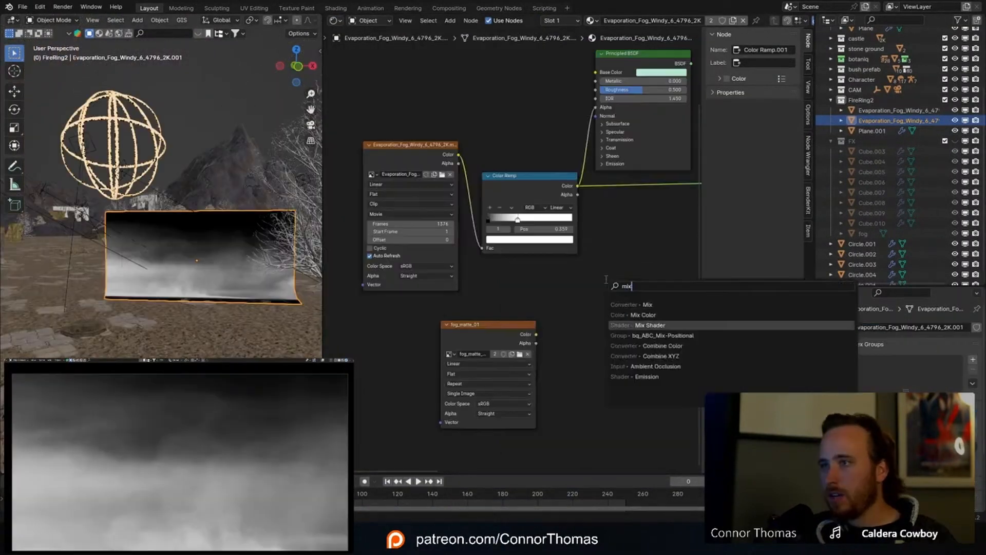
{"action": "type", "text": "mix"}
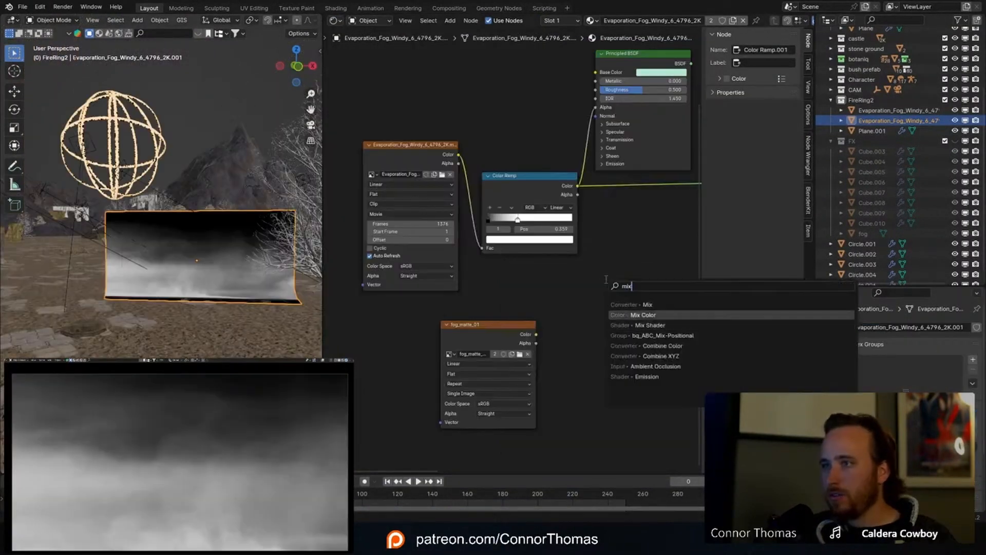
{"action": "key", "text": "Return"}
{"action": "left_click", "coordinate": [605, 280]}
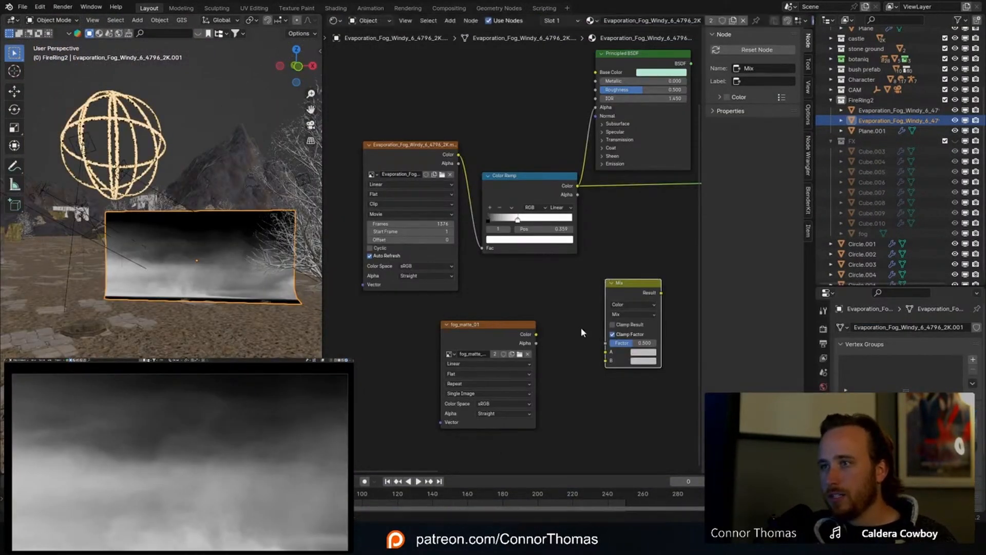
Step: Preview the fog_matte_01 texture on the fog plane and link its Color output to the Mix node's Factor
{"action": "left_click", "coordinate": [485, 331], "text": "ctrl+shift"}
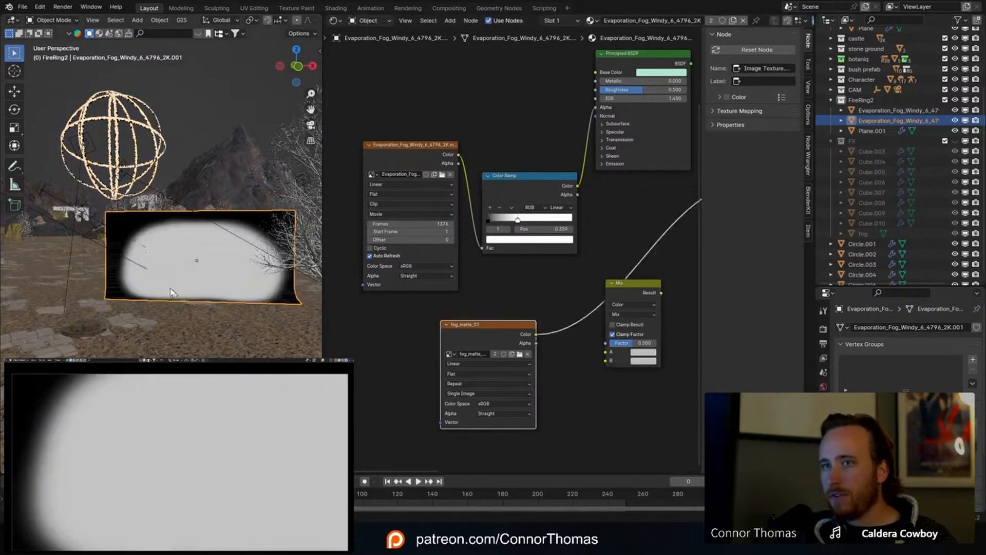
{"action": "middle_click_drag", "start_coordinate": [522, 271], "coordinate": [470, 265]}
{"action": "left_click_drag", "start_coordinate": [484, 333], "coordinate": [553, 342]}
{"action": "middle_click_drag", "start_coordinate": [546, 369], "coordinate": [502, 315]}
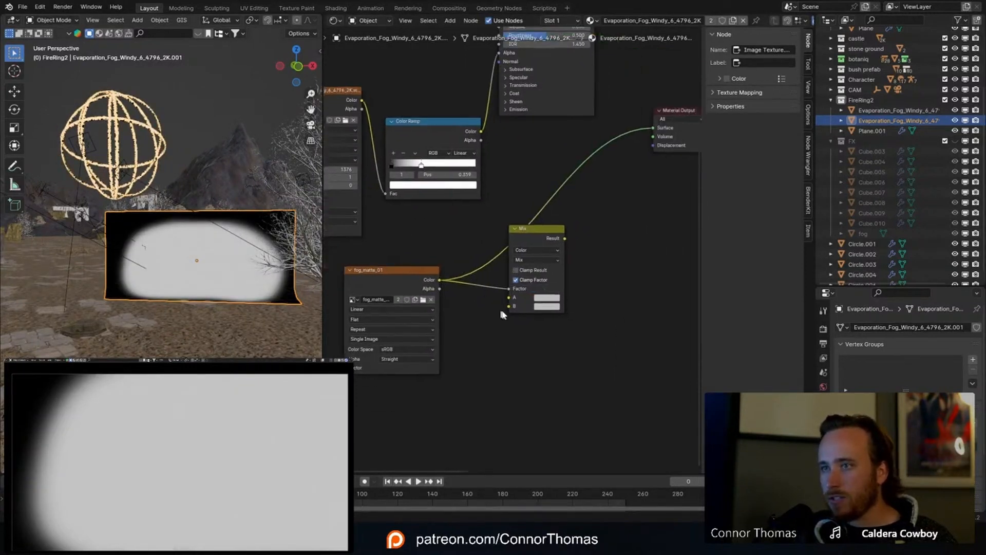
Step: Set the Mix node's A color to black and preview the Mix result on the fog plane
{"action": "left_click", "coordinate": [546, 298]}
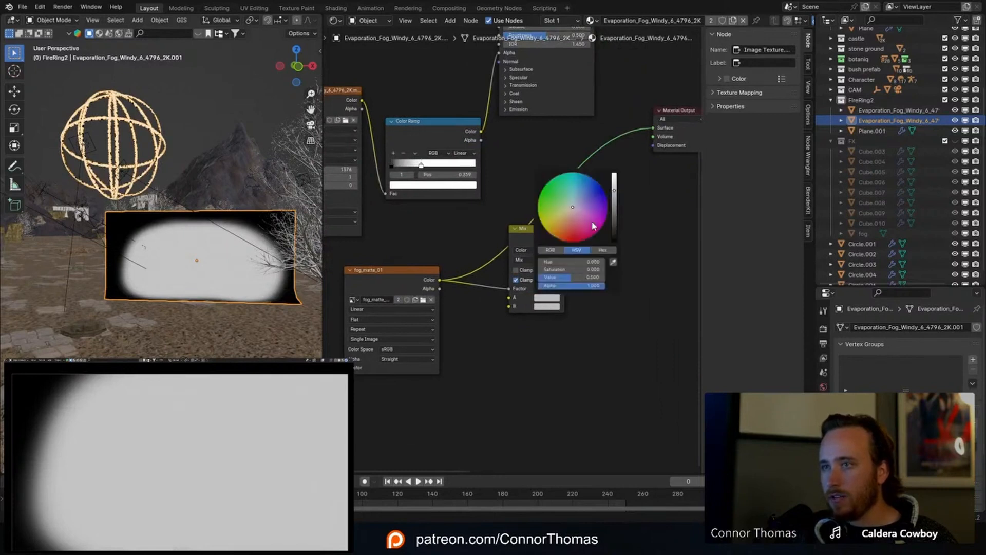
{"action": "left_click", "coordinate": [615, 236]}
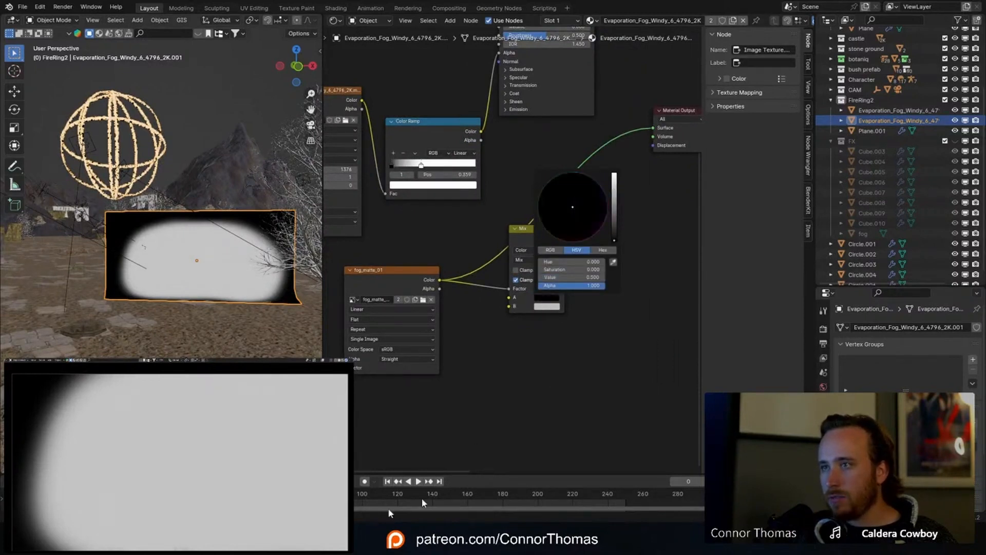
{"action": "scroll", "coordinate": [547, 235], "scroll_direction": "down", "scroll_amount": 1}
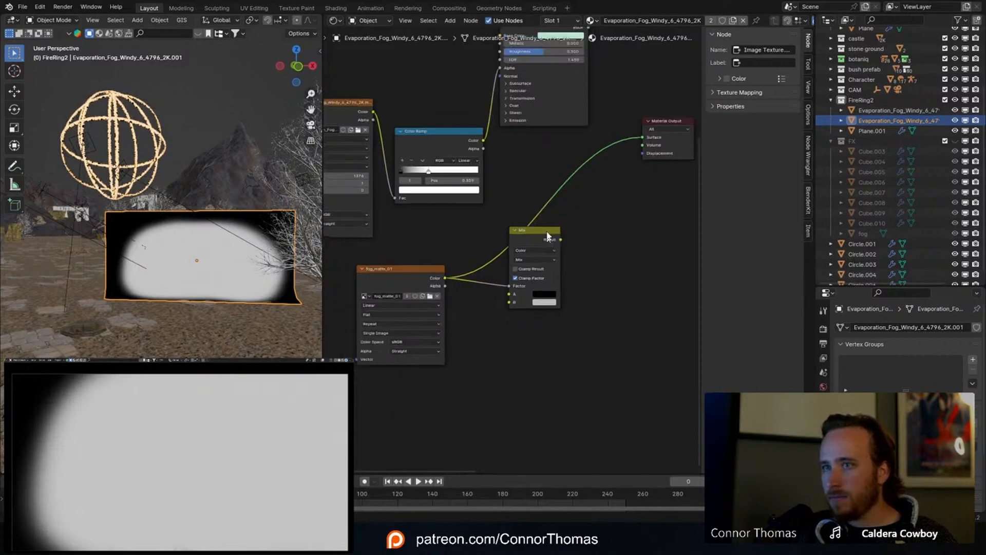
{"action": "left_click", "coordinate": [540, 242], "text": "ctrl+shift"}
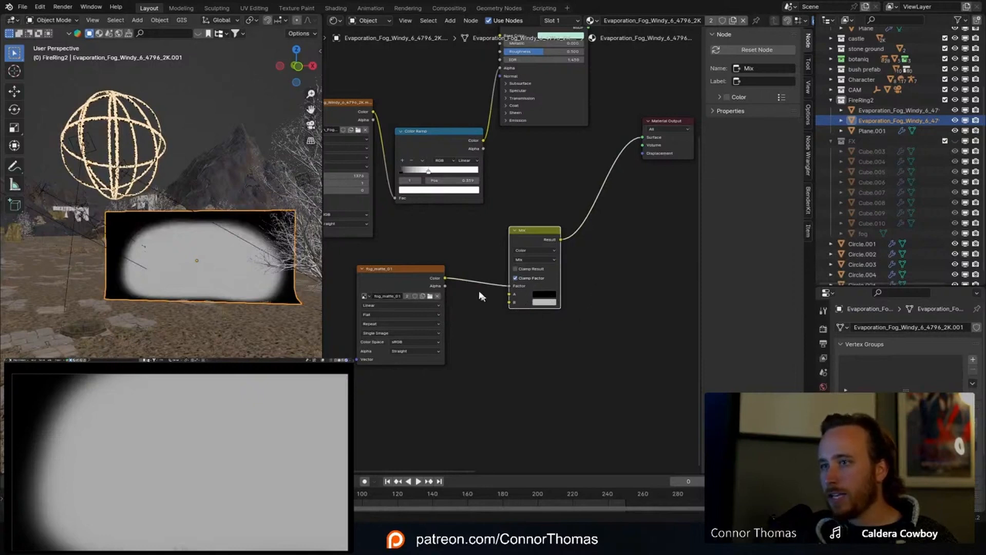
Step: Link the fog footage's Color Ramp output to the Mix node's B input
{"action": "middle_click_drag", "start_coordinate": [526, 202], "coordinate": [548, 215]}
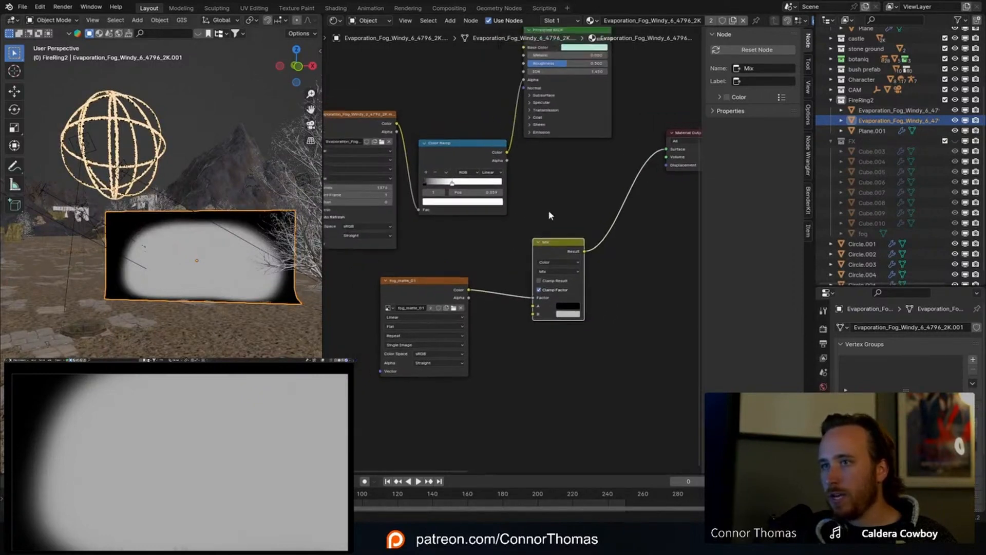
{"action": "left_click_drag", "start_coordinate": [508, 153], "coordinate": [532, 314]}
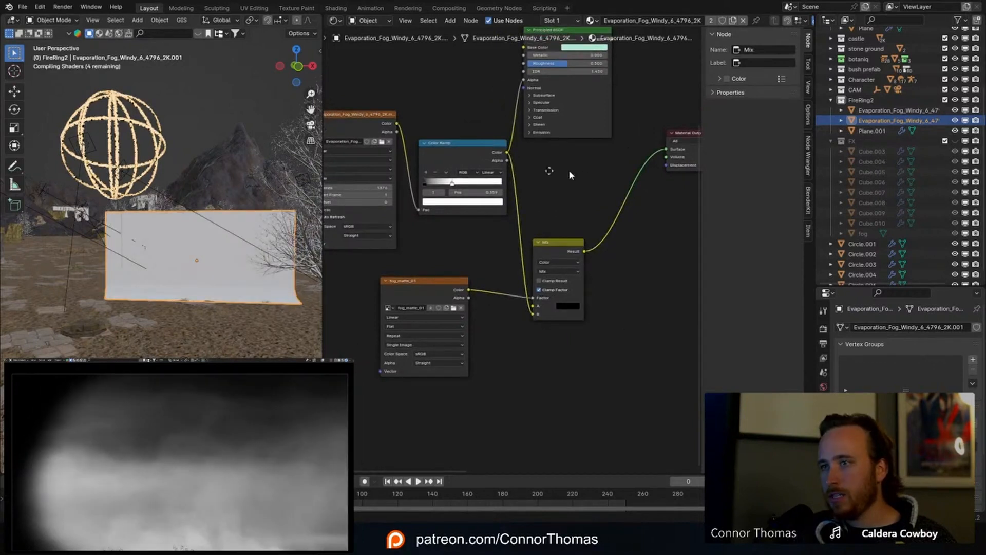
{"action": "middle_click_drag", "start_coordinate": [569, 169], "coordinate": [504, 187]}
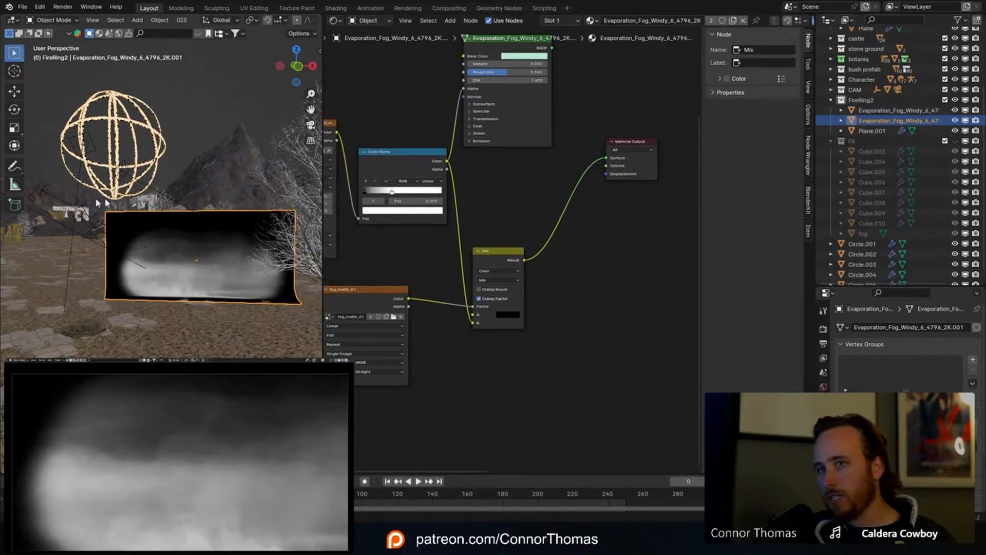
{"action": "middle_click_drag", "start_coordinate": [481, 185], "coordinate": [602, 212]}
{"action": "scroll", "coordinate": [488, 251], "scroll_direction": "down", "scroll_amount": 1}
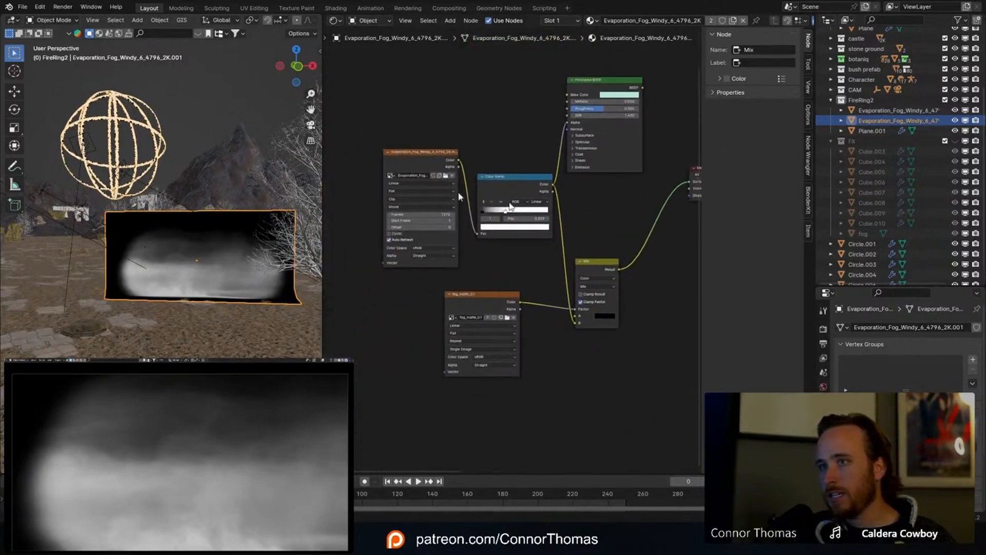
Step: Rearrange the fog nodes, link the Mix result to the Principled BSDF's Alpha, and route the shader to the Material Output
{"action": "left_click_drag", "start_coordinate": [371, 104], "coordinate": [586, 334]}
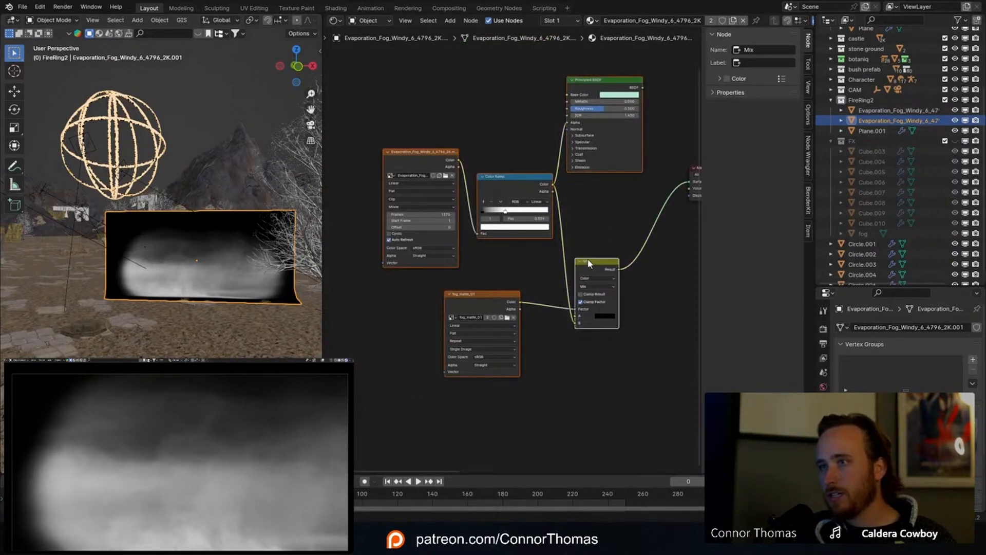
{"action": "left_click_drag", "start_coordinate": [589, 264], "coordinate": [399, 244]}
{"action": "left_click_drag", "start_coordinate": [416, 65], "coordinate": [539, 77]}
{"action": "left_click_drag", "start_coordinate": [426, 250], "coordinate": [501, 112]}
{"action": "left_click", "coordinate": [538, 69], "text": "ctrl+shift"}
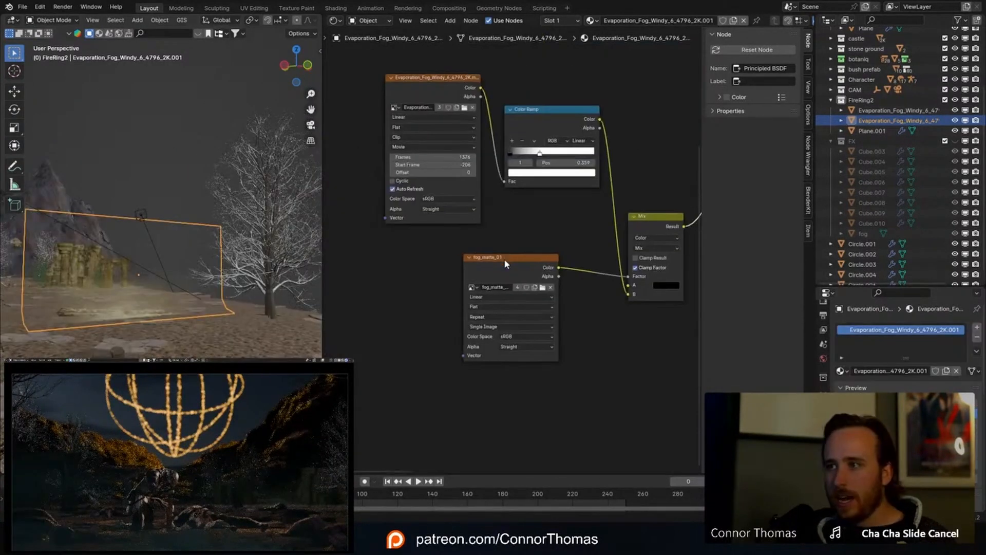
Step: Shift the fog_matte_01 texture node aside and insert a Color Ramp between it and the Mix node's Factor
{"action": "left_click_drag", "start_coordinate": [504, 257], "coordinate": [408, 264]}
{"action": "left_click", "coordinate": [408, 264], "text": "ctrl+shift"}
{"action": "left_click", "coordinate": [588, 324]}
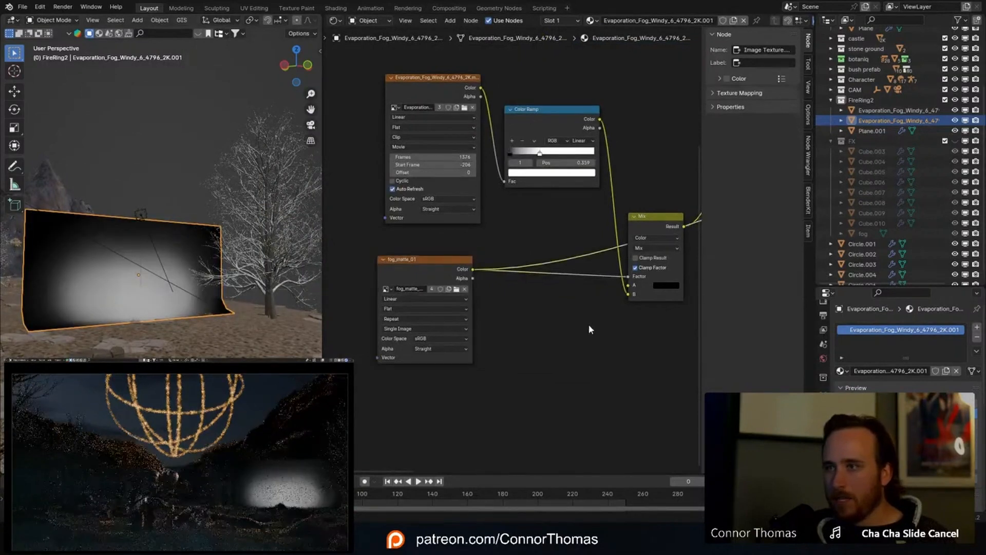
{"action": "key", "text": "shift+a"}
{"action": "type", "text": "ramp"}
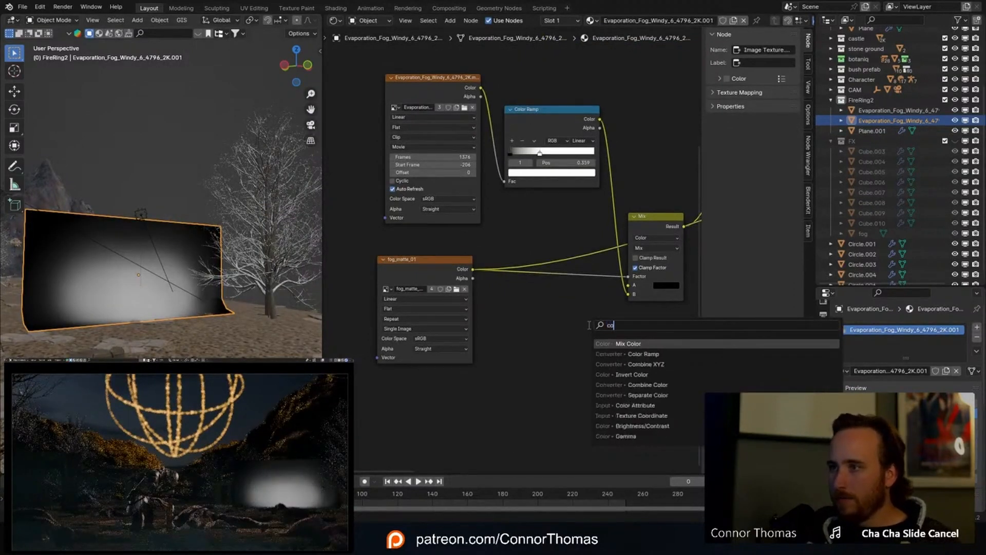
{"action": "key", "text": "Return"}
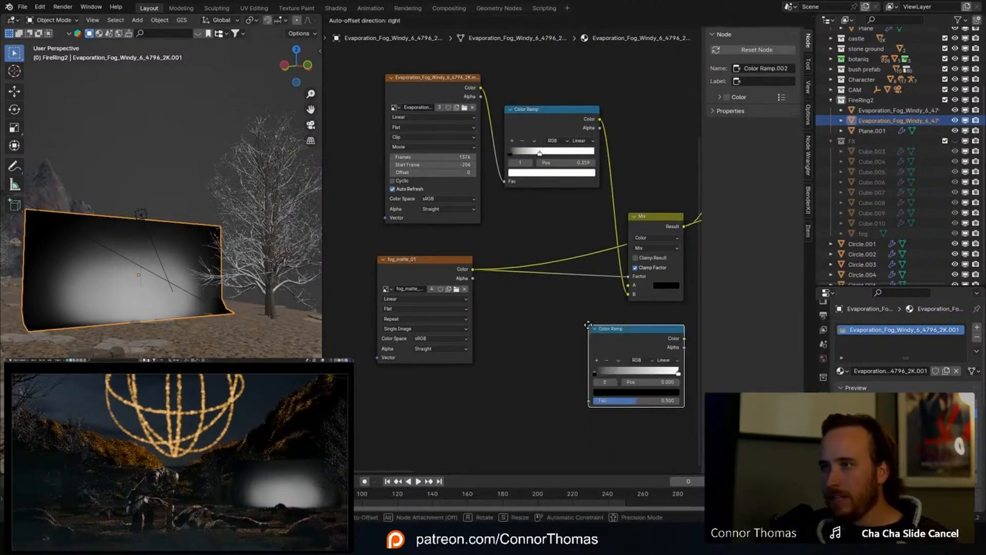
{"action": "left_click", "coordinate": [518, 281]}
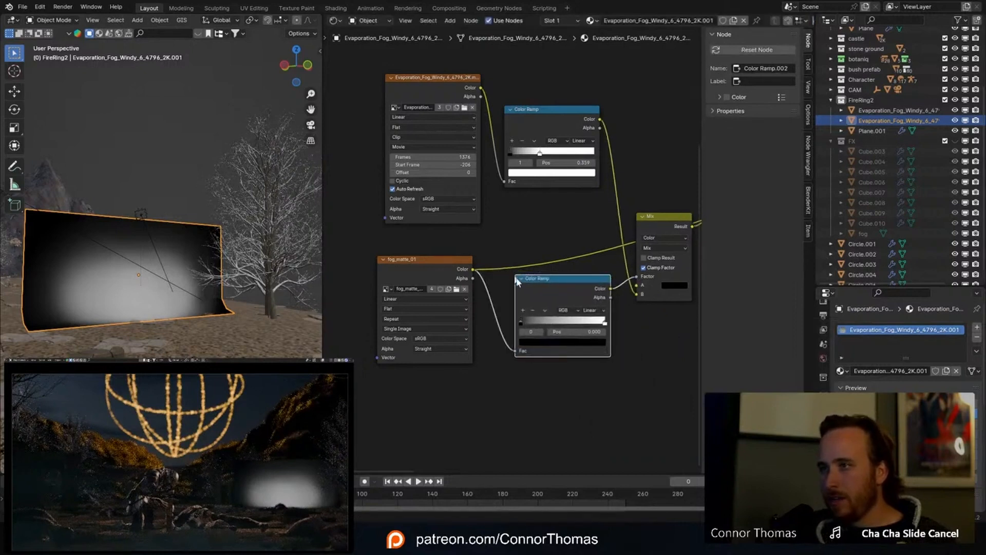
Step: Preview the matte's Color Ramp, move its white stop to about 0.5, and reconnect the Principled BSDF to the Material Output
{"action": "left_click", "coordinate": [559, 280], "text": "ctrl+shift"}
{"action": "middle_click_drag", "start_coordinate": [635, 312], "coordinate": [559, 321]}
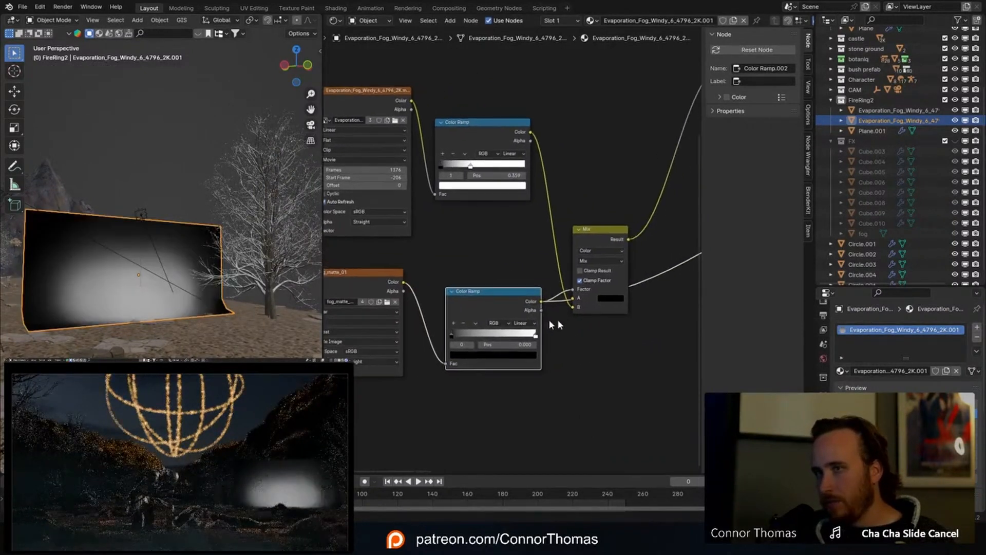
{"action": "left_click_drag", "start_coordinate": [537, 335], "coordinate": [497, 338]}
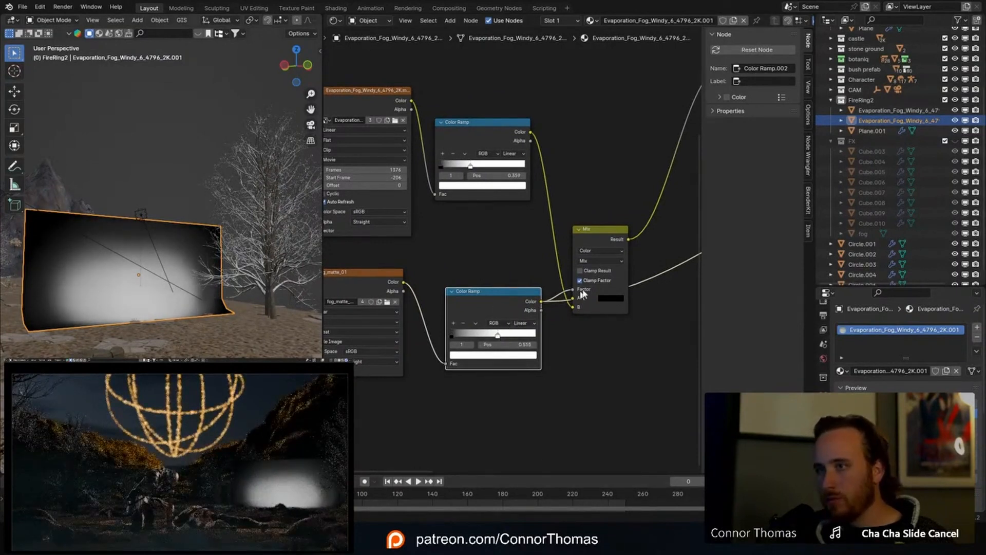
{"action": "scroll", "coordinate": [583, 293], "scroll_direction": "down", "scroll_amount": 3}
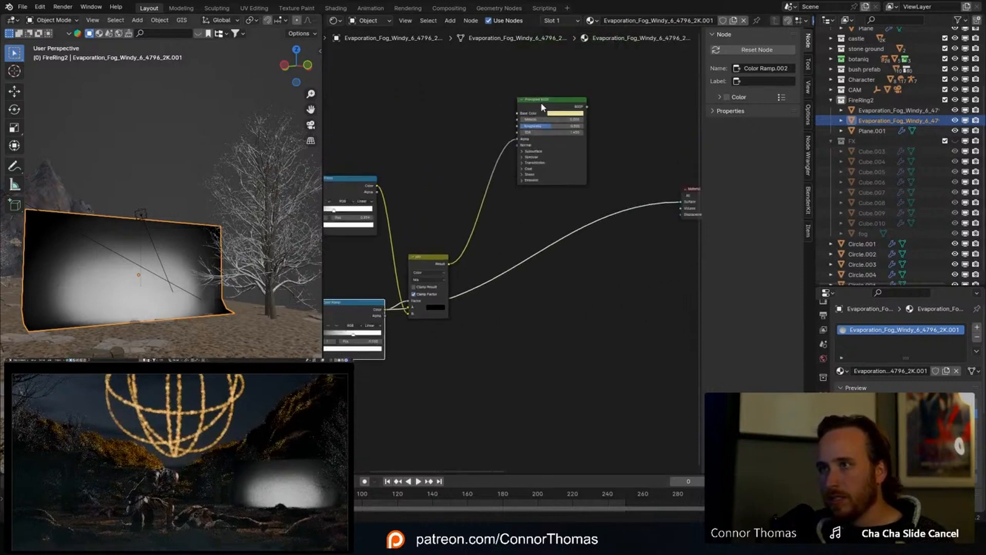
{"action": "left_click", "coordinate": [545, 124], "text": "ctrl+shift"}
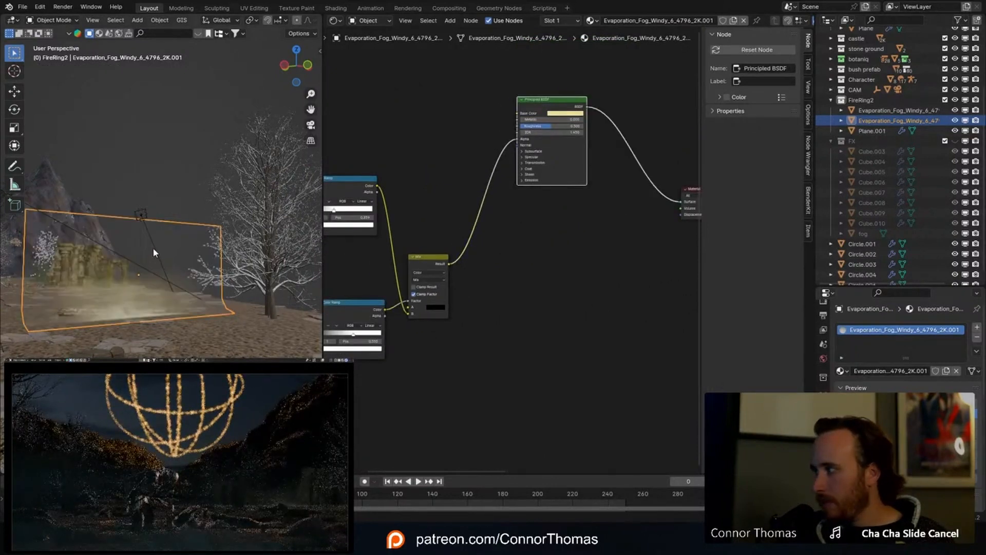
Step: Check the fog plane in the viewport with nothing selected, and save the scene file
{"action": "middle_click_drag", "start_coordinate": [146, 268], "coordinate": [183, 239]}
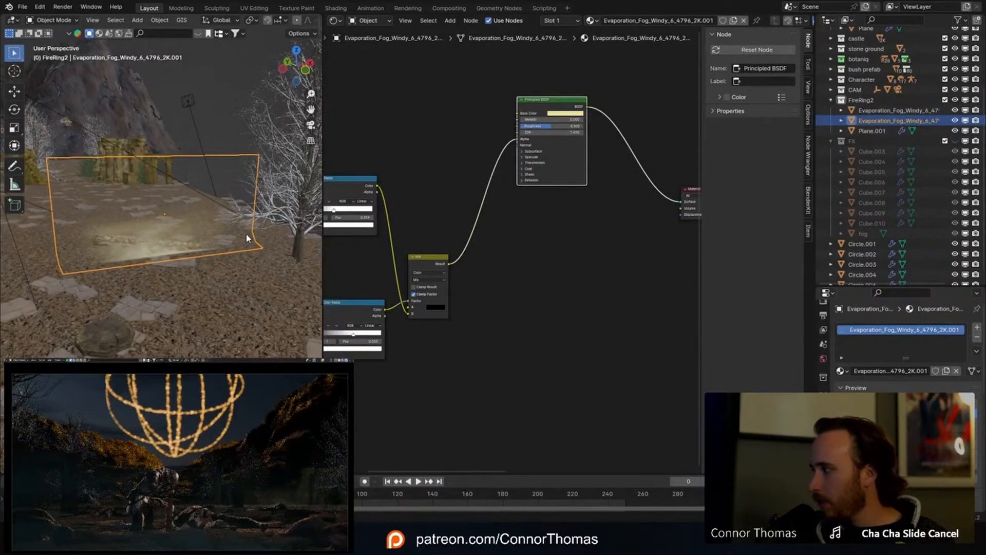
{"action": "middle_click_drag", "start_coordinate": [174, 244], "coordinate": [209, 260], "text": "shift"}
{"action": "scroll", "coordinate": [213, 264], "scroll_direction": "down", "scroll_amount": 3}
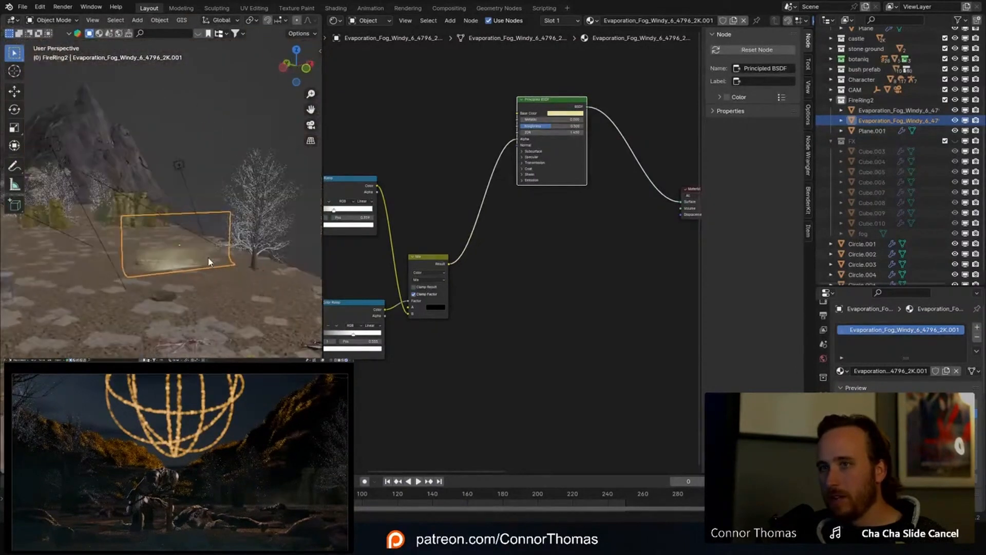
{"action": "scroll", "coordinate": [209, 260], "scroll_direction": "up", "scroll_amount": 3}
{"action": "key", "text": "alt+a"}
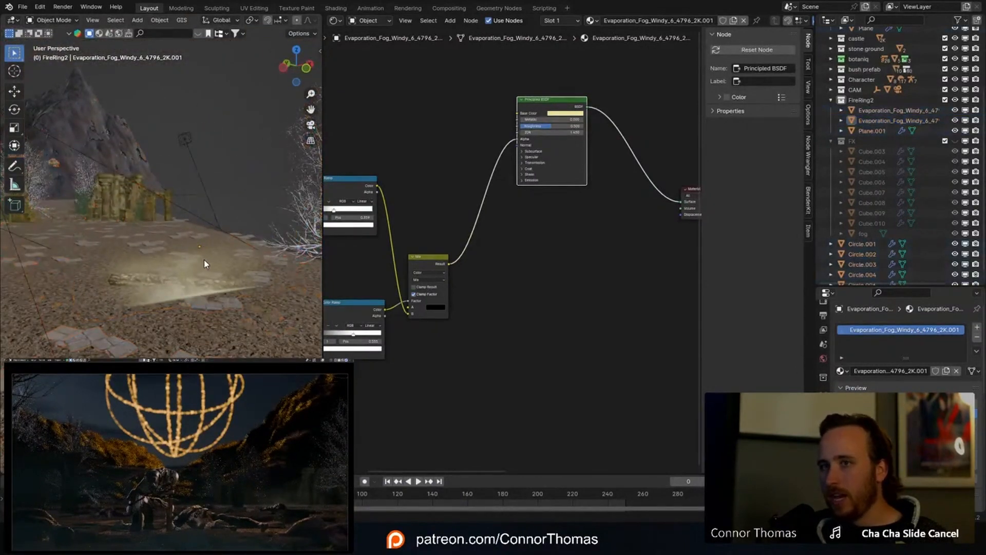
{"action": "left_click", "coordinate": [204, 257]}
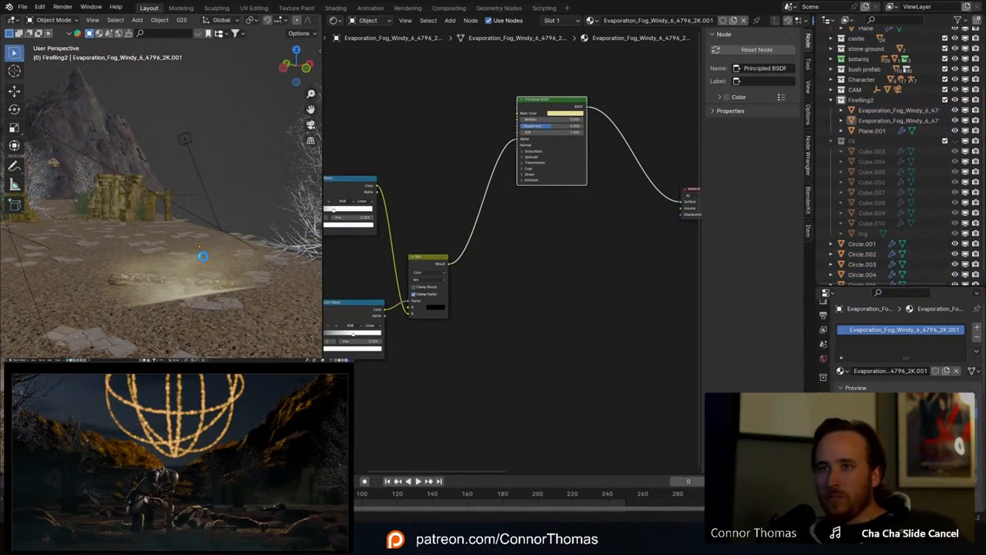
{"action": "key", "text": "ctrl+s"}
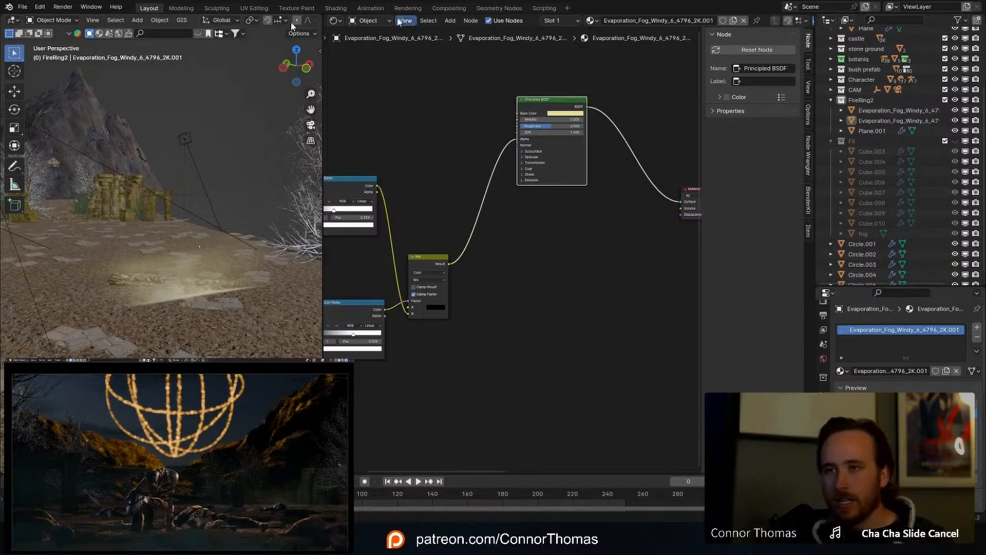
Step: Select the fog plane and duplicate it in place
{"action": "left_click", "coordinate": [182, 264]}
{"action": "middle_click_drag", "start_coordinate": [143, 246], "coordinate": [175, 234]}
{"action": "key", "text": "shift+d"}
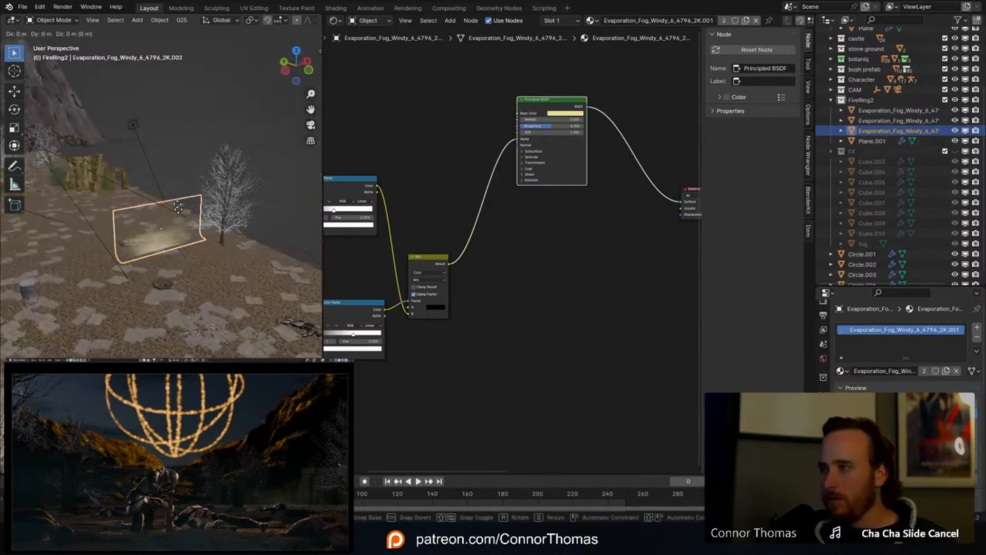
{"action": "key", "text": "Escape"}
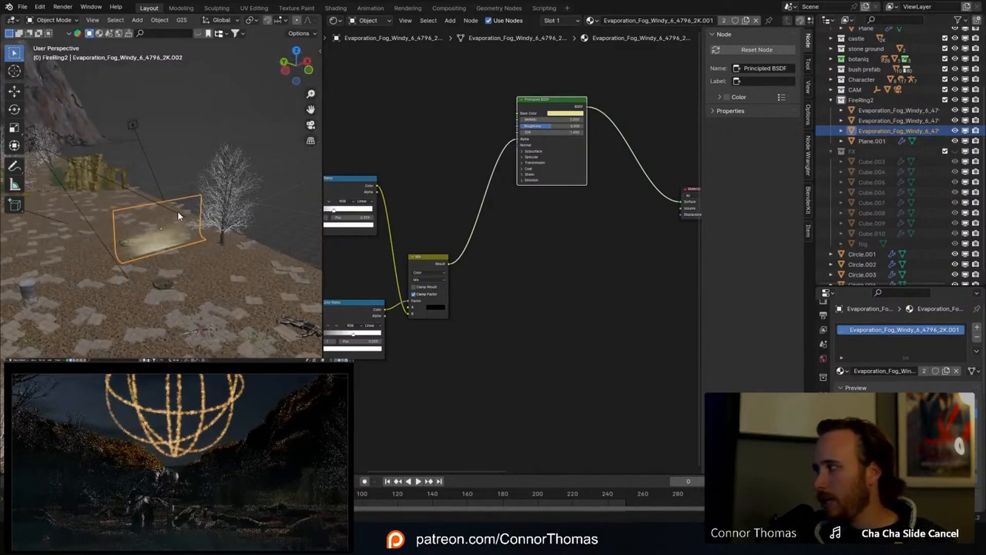
Step: Rotate the duplicated fog plane in top view and move it so it crosses the original at an opposite angle
{"action": "middle_click_drag", "start_coordinate": [208, 175], "coordinate": [198, 201]}
{"action": "key", "text": "KP_7"}
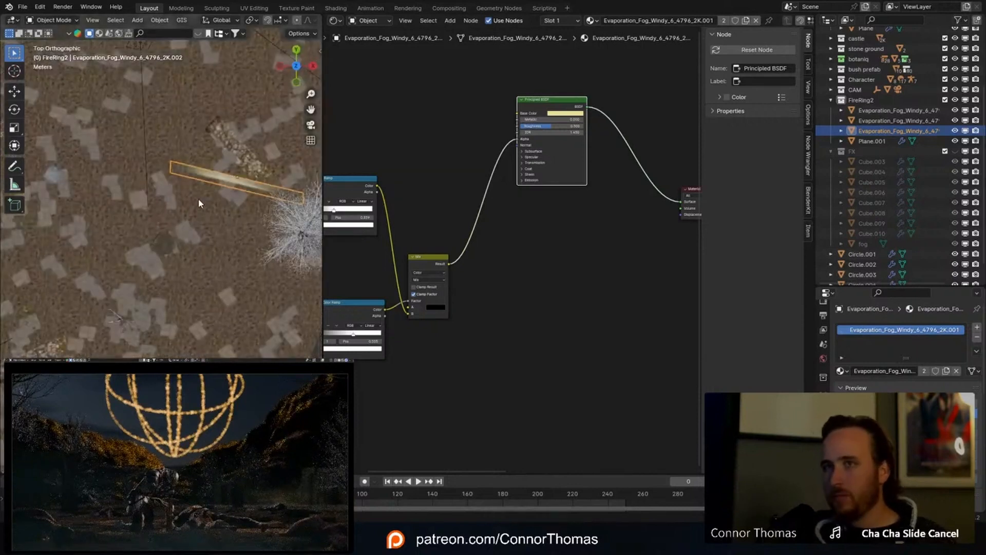
{"action": "scroll", "coordinate": [220, 266], "scroll_direction": "down", "scroll_amount": 3}
{"action": "key", "text": "g"}
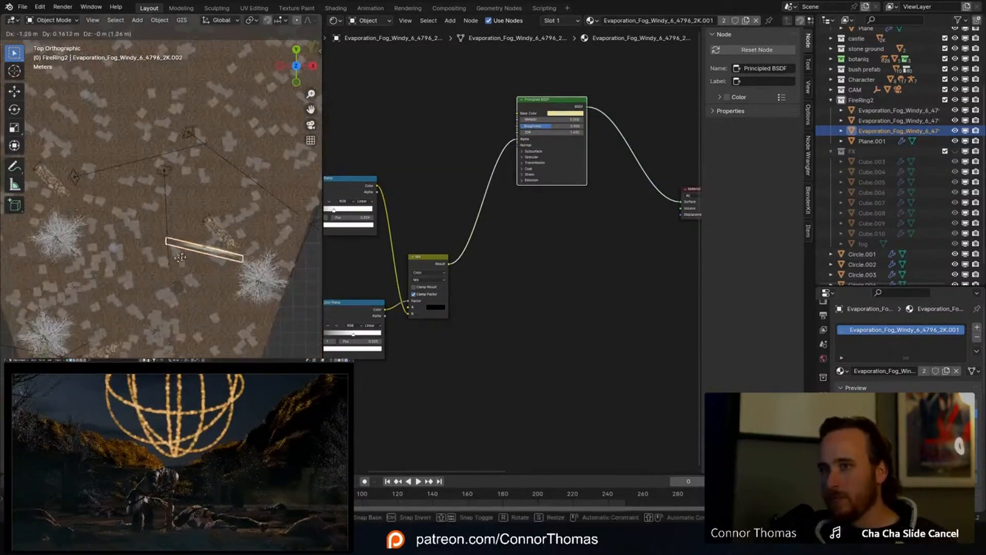
{"action": "key", "text": "r"}
{"action": "key", "text": "g"}
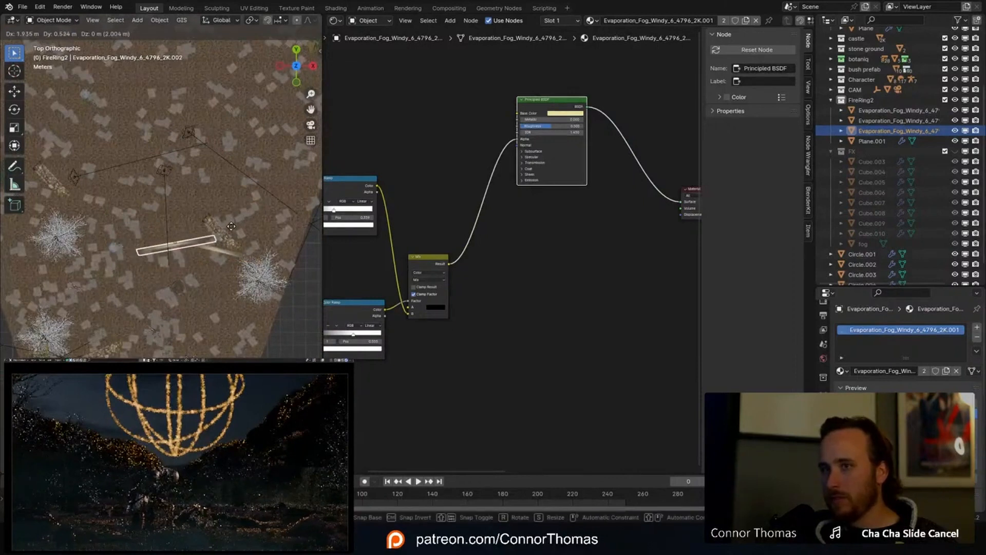
{"action": "left_click", "coordinate": [235, 226]}
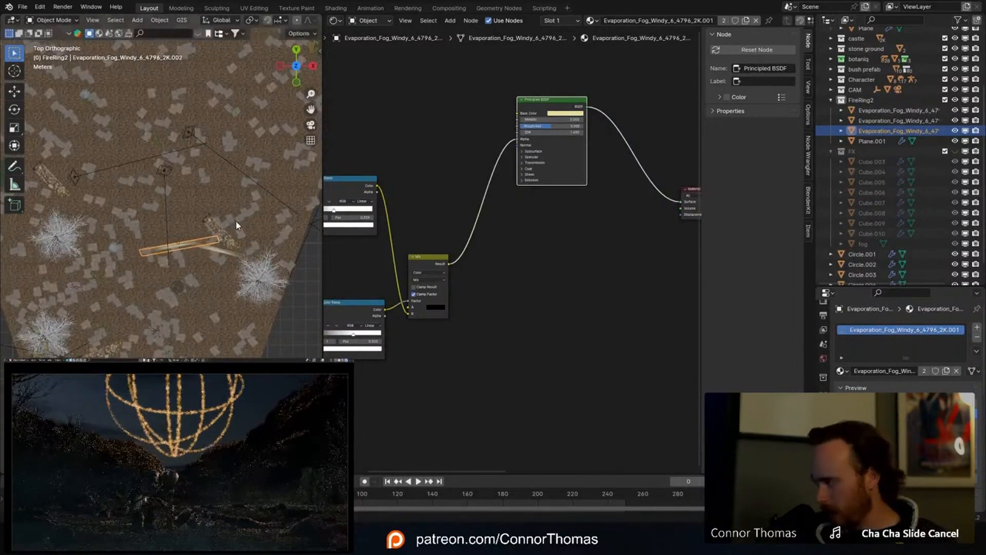
Step: Duplicate the fog plane again and place the copy on the ground in front of the castle ruins
{"action": "scroll", "coordinate": [187, 282], "scroll_direction": "down", "scroll_amount": 5}
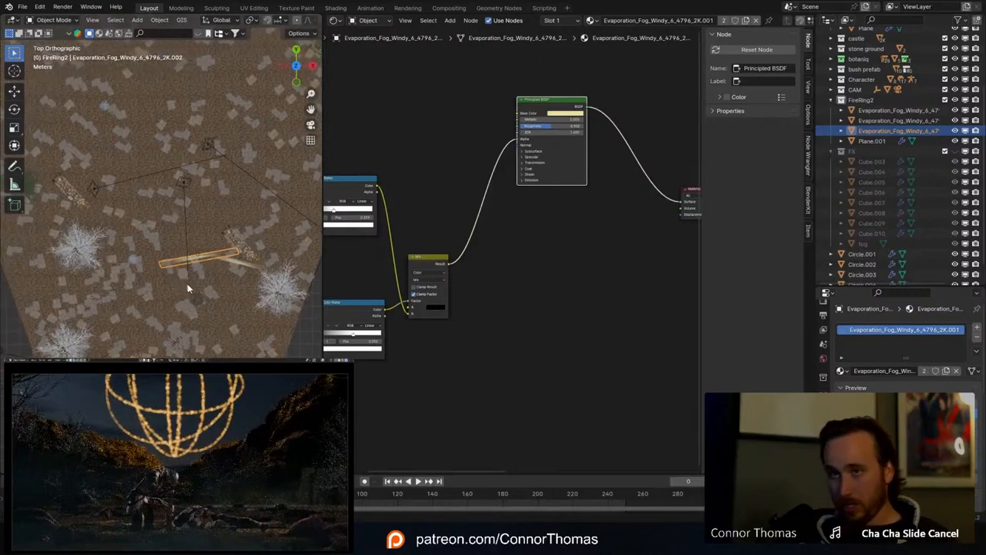
{"action": "middle_click_drag", "start_coordinate": [201, 292], "coordinate": [205, 345], "text": "shift"}
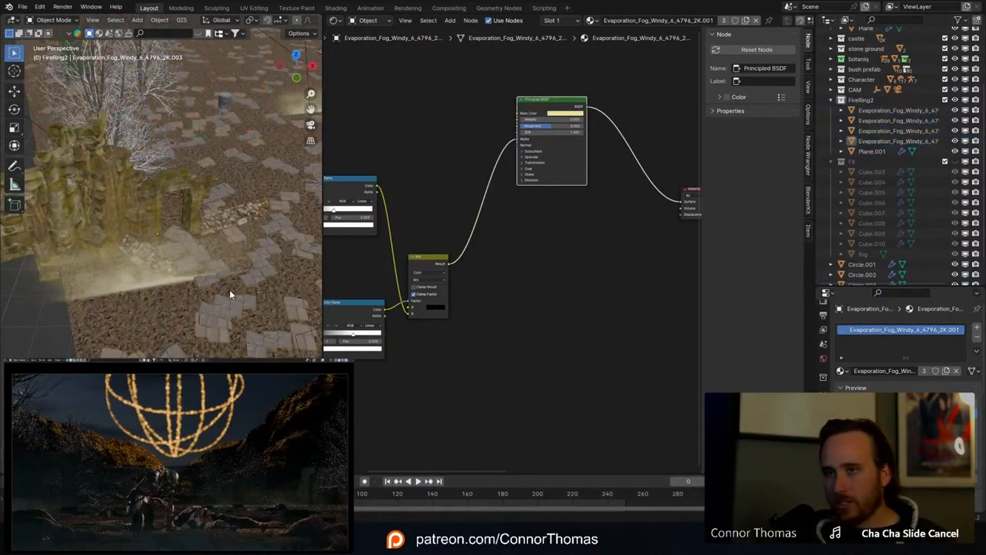
{"action": "middle_click_drag", "start_coordinate": [230, 291], "coordinate": [226, 248]}
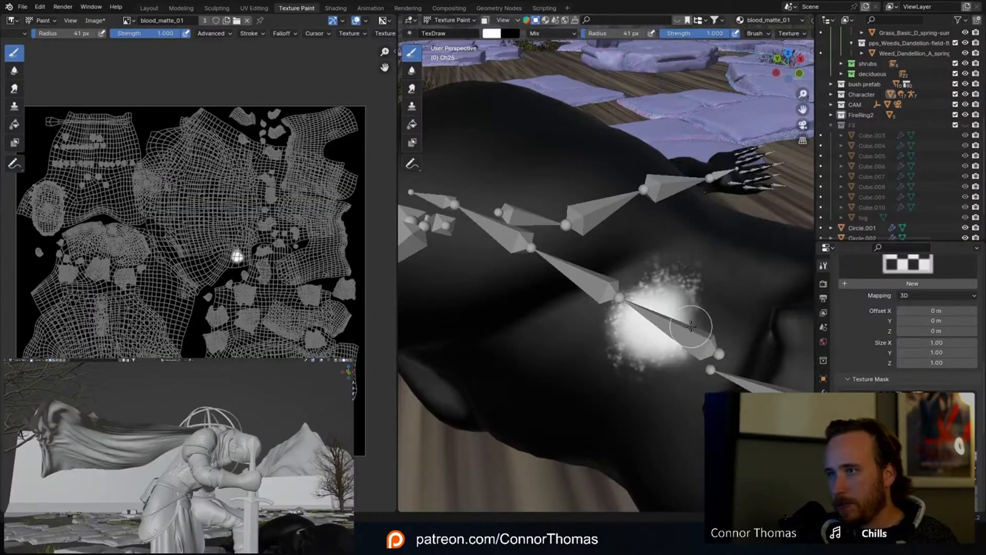
Step: Paint more white splatter around the wound on the lying body in blood_matte_01, and bring up the brush texture choices
{"action": "mouse_move", "coordinate": [684, 323]}
{"action": "middle_mouse_down"}
{"action": "mouse_move", "coordinate": [672, 334]}
{"action": "mouse_move", "coordinate": [687, 347]}
{"action": "mouse_move", "coordinate": [652, 315]}
{"action": "mouse_move", "coordinate": [564, 283]}
{"action": "middle_mouse_up"}
{"action": "mouse_move", "coordinate": [564, 283]}
{"action": "left_mouse_down"}
{"action": "mouse_move", "coordinate": [546, 291]}
{"action": "mouse_move", "coordinate": [563, 257]}
{"action": "mouse_move", "coordinate": [624, 295]}
{"action": "mouse_move", "coordinate": [678, 286]}
{"action": "mouse_move", "coordinate": [653, 292]}
{"action": "left_mouse_up"}
{"action": "middle_click_drag", "start_coordinate": [654, 292], "coordinate": [734, 360]}
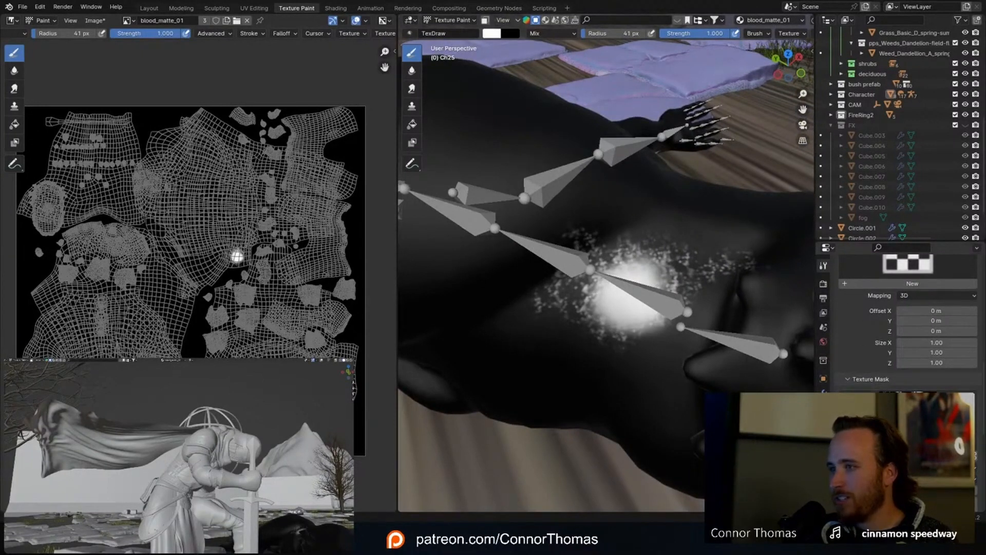
{"action": "left_click", "coordinate": [907, 263]}
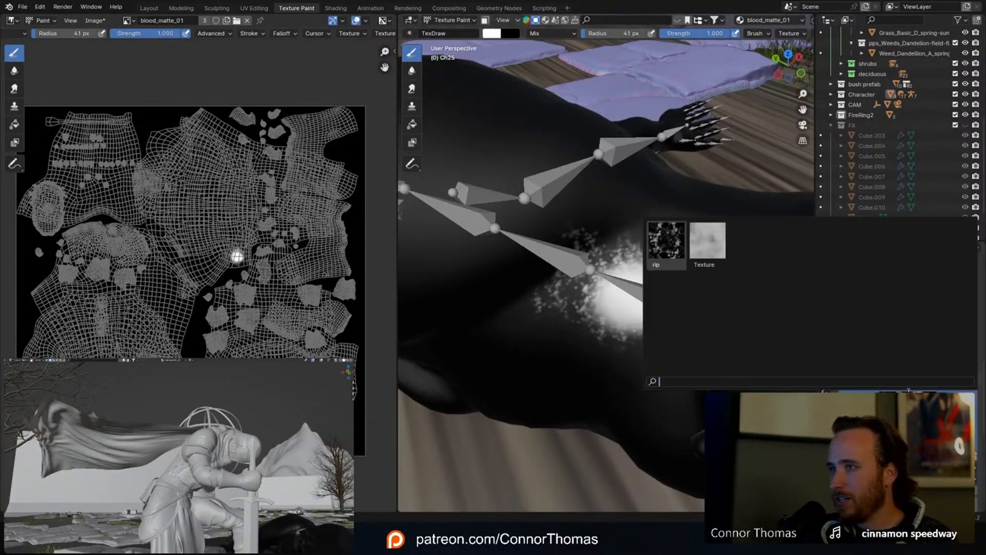
{"action": "middle_click_drag", "start_coordinate": [612, 288], "coordinate": [632, 293]}
Step: Reduce the brush radius to 7 px and paint thin blood drips running down the torso from the wound
{"action": "left_click_drag", "start_coordinate": [627, 324], "coordinate": [644, 348]}
{"action": "mouse_move", "coordinate": [656, 347]}
{"action": "middle_mouse_down"}
{"action": "mouse_move", "coordinate": [658, 282]}
{"action": "mouse_move", "coordinate": [661, 334]}
{"action": "mouse_move", "coordinate": [675, 315]}
{"action": "mouse_move", "coordinate": [663, 315]}
{"action": "middle_mouse_up"}
{"action": "mouse_move", "coordinate": [617, 283]}
{"action": "left_mouse_down"}
{"action": "mouse_move", "coordinate": [597, 317]}
{"action": "mouse_move", "coordinate": [604, 306]}
{"action": "left_mouse_up"}
{"action": "key", "text": "f"}
{"action": "left_click", "coordinate": [599, 311]}
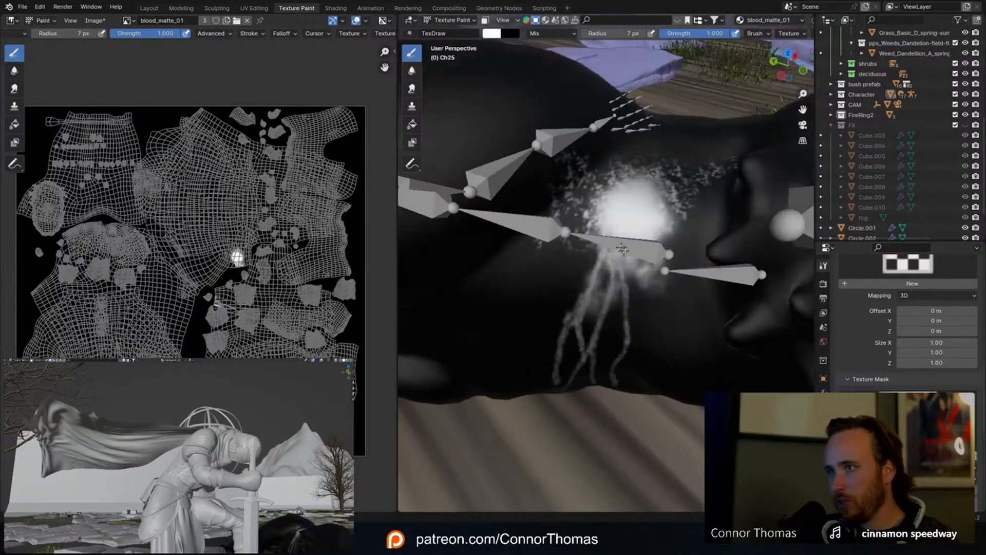
Step: With a 27 px brush, extend the blood matte with a streak across the torso beyond the wound's splatter
{"action": "mouse_move", "coordinate": [580, 313]}
{"action": "middle_mouse_down"}
{"action": "mouse_move", "coordinate": [594, 299]}
{"action": "mouse_move", "coordinate": [591, 245]}
{"action": "mouse_move", "coordinate": [539, 316]}
{"action": "middle_mouse_up"}
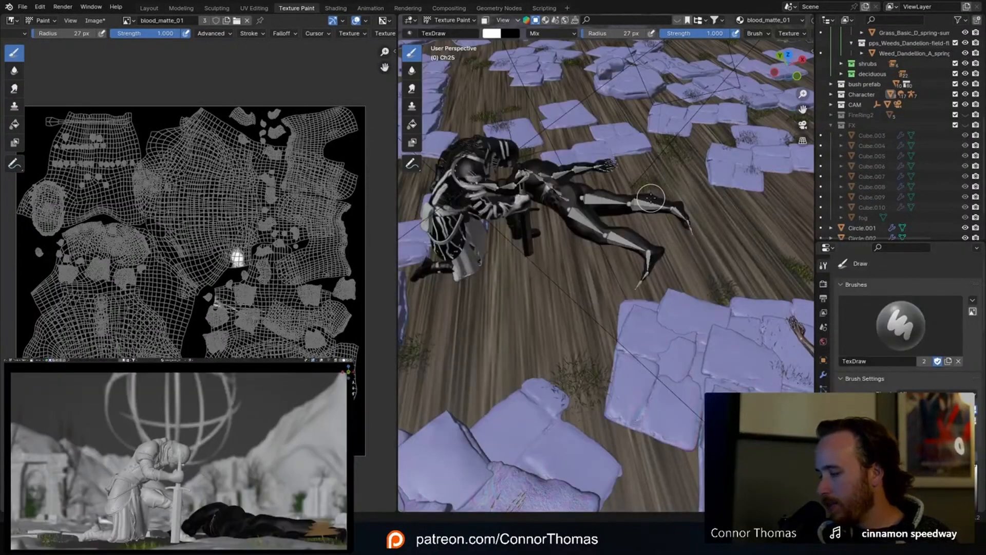
{"action": "middle_click_drag", "start_coordinate": [663, 169], "coordinate": [628, 227]}
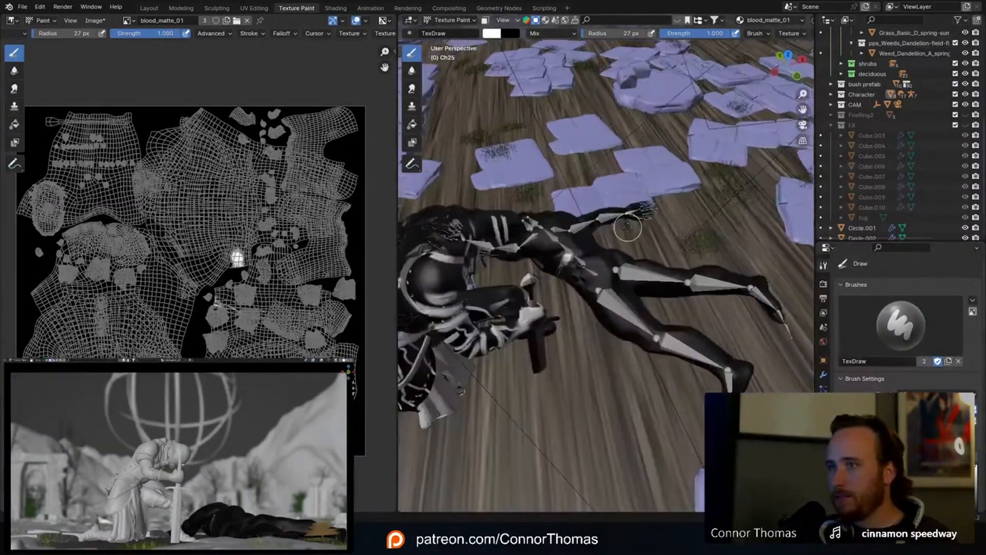
{"action": "scroll", "coordinate": [628, 227], "scroll_direction": "up", "scroll_amount": 6}
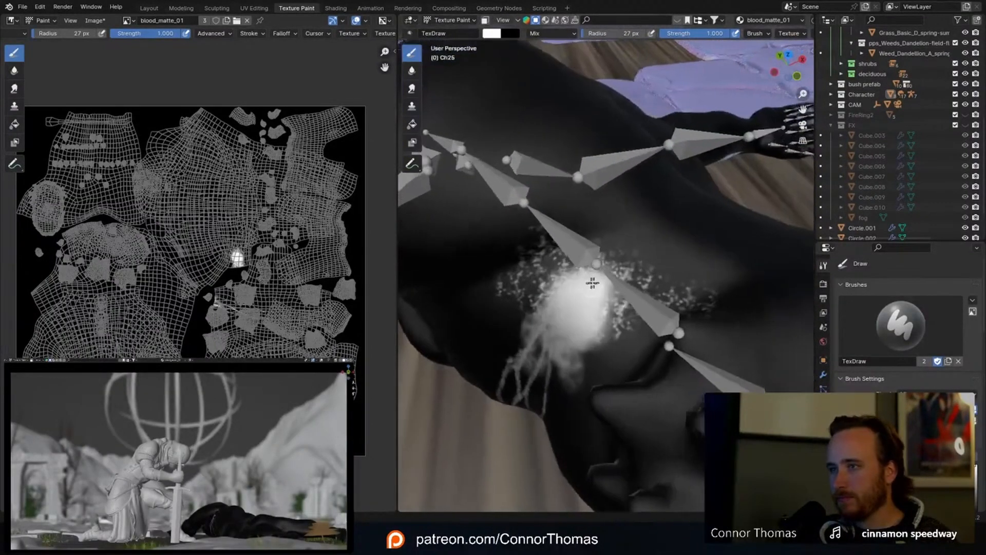
{"action": "scroll", "coordinate": [592, 282], "scroll_direction": "up", "scroll_amount": 1}
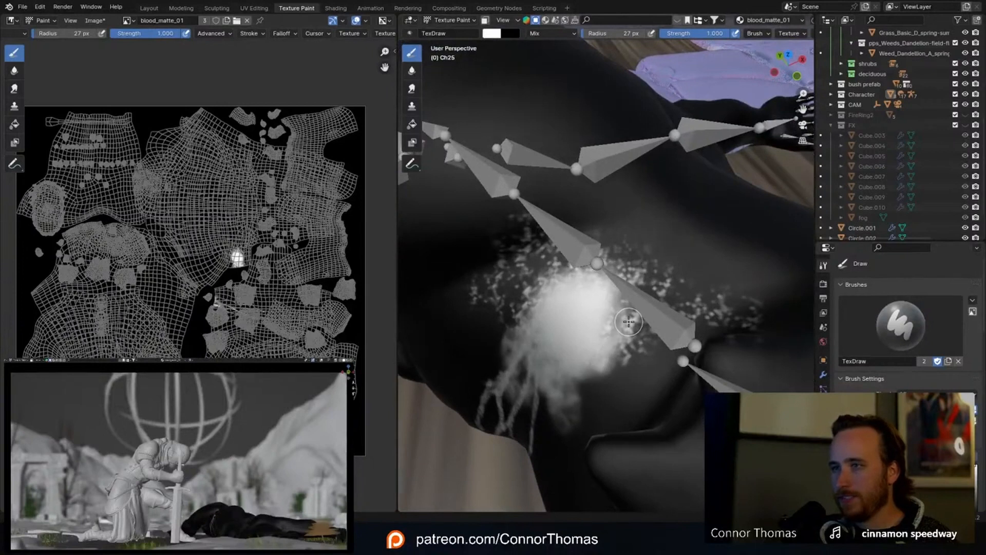
{"action": "middle_click_drag", "start_coordinate": [673, 335], "coordinate": [690, 366]}
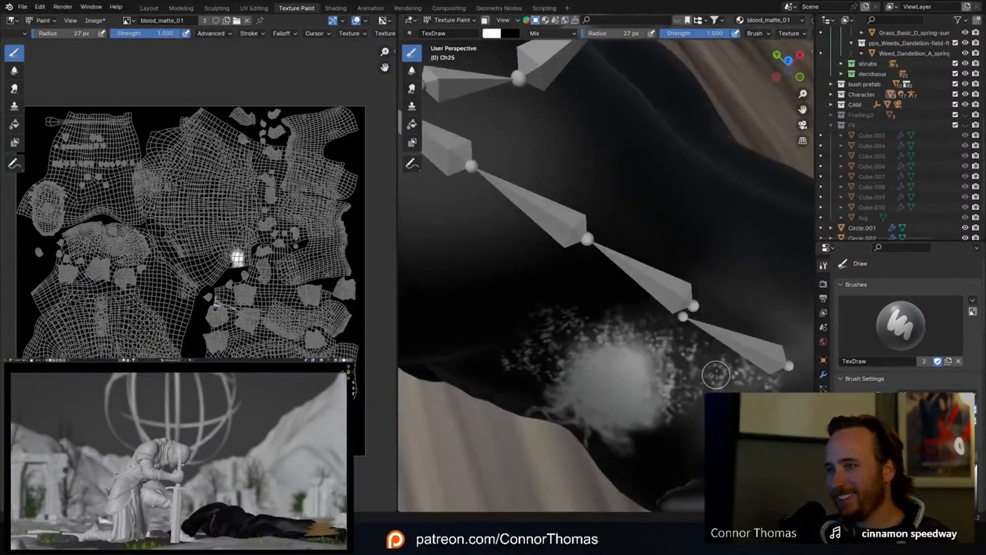
{"action": "left_click_drag", "start_coordinate": [765, 377], "coordinate": [682, 375]}
{"action": "middle_click_drag", "start_coordinate": [693, 351], "coordinate": [609, 290]}
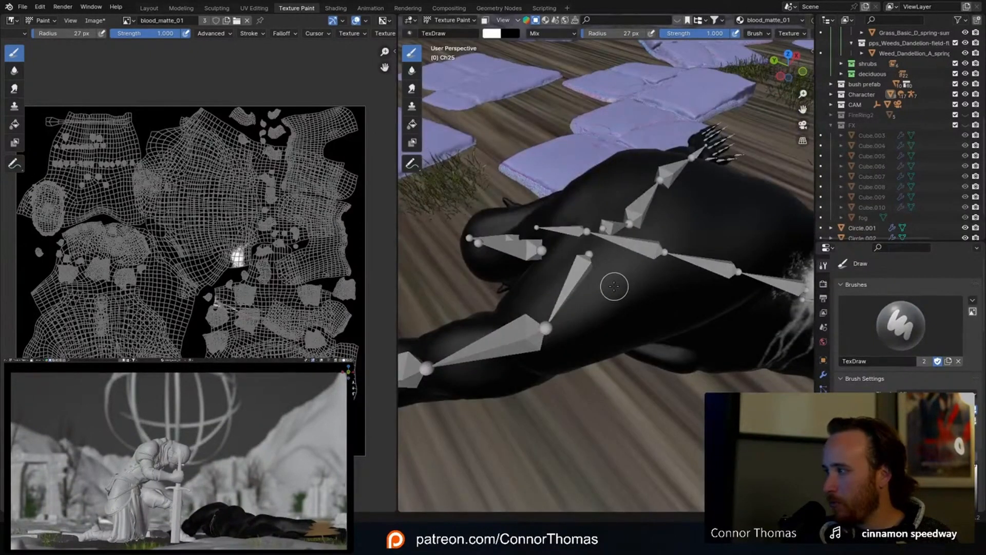
{"action": "middle_click_drag", "start_coordinate": [688, 303], "coordinate": [608, 308]}
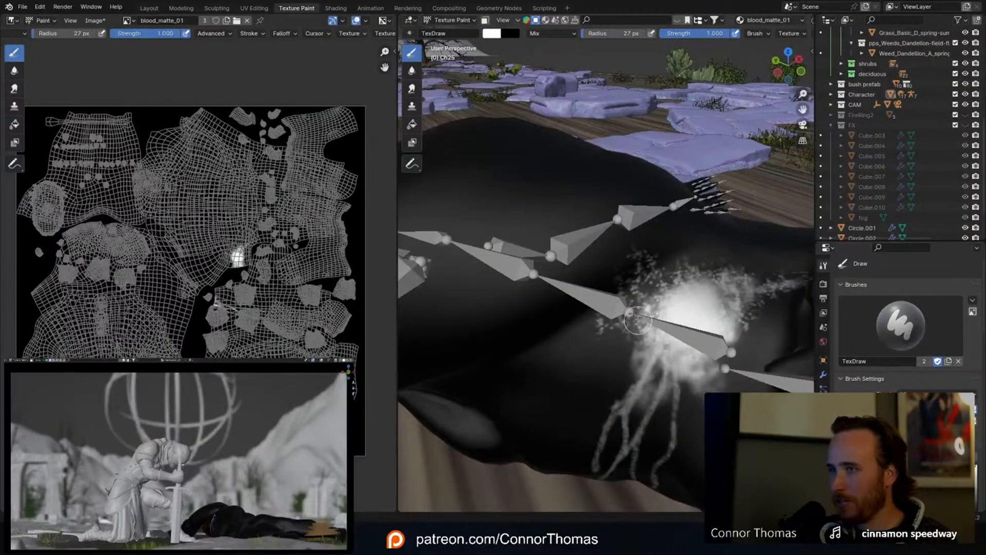
Step: Paint soft grey patches over the lying body's calves and feet in blood_matte_01 with a 95 px brush
{"action": "mouse_move", "coordinate": [671, 292]}
{"action": "middle_mouse_down"}
{"action": "mouse_move", "coordinate": [676, 280]}
{"action": "mouse_move", "coordinate": [661, 292]}
{"action": "mouse_move", "coordinate": [649, 286]}
{"action": "mouse_move", "coordinate": [652, 302]}
{"action": "mouse_move", "coordinate": [622, 294]}
{"action": "middle_mouse_up"}
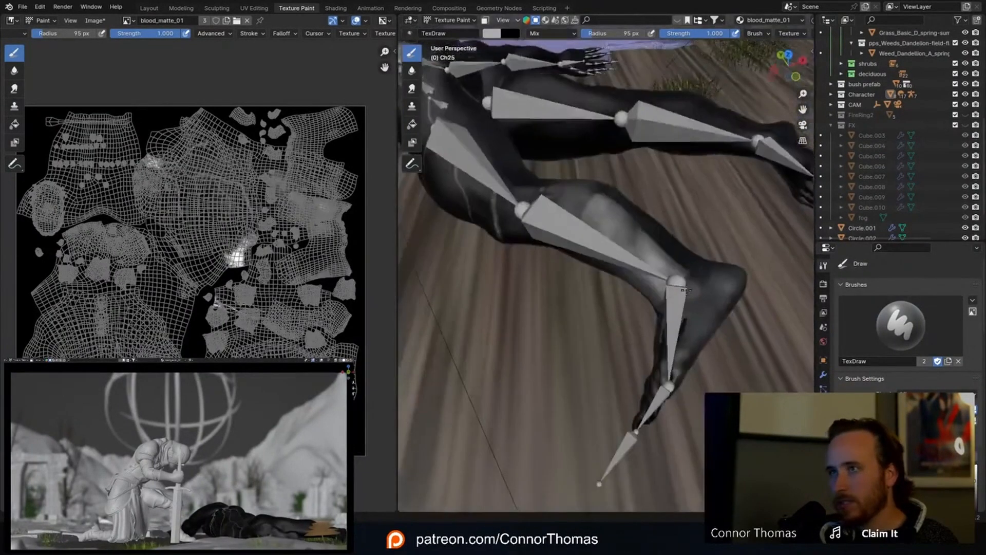
{"action": "mouse_move", "coordinate": [598, 211]}
{"action": "left_mouse_down"}
{"action": "mouse_move", "coordinate": [578, 227]}
{"action": "mouse_move", "coordinate": [642, 232]}
{"action": "left_mouse_up"}
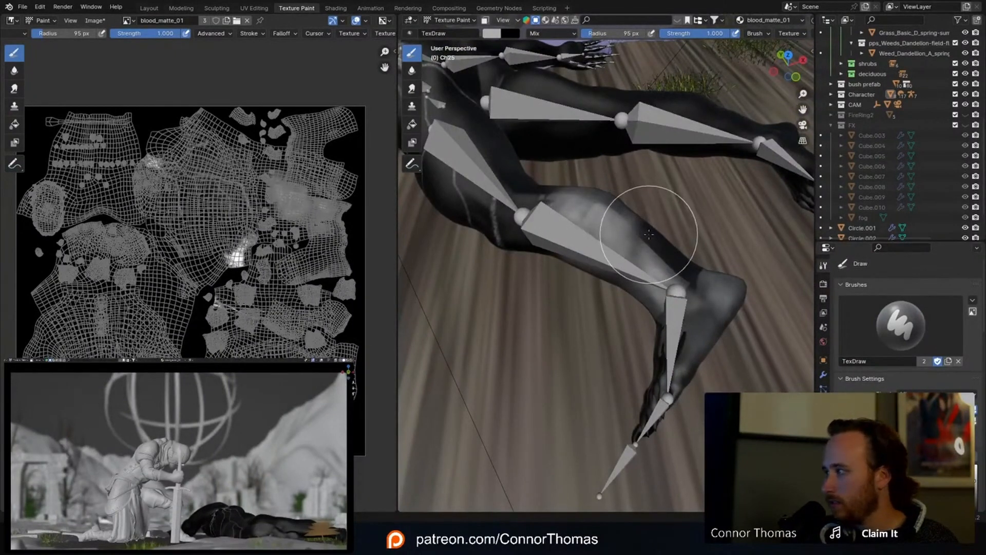
{"action": "mouse_move", "coordinate": [634, 235]}
{"action": "middle_mouse_down"}
{"action": "mouse_move", "coordinate": [617, 238]}
{"action": "mouse_move", "coordinate": [621, 272]}
{"action": "mouse_move", "coordinate": [592, 282]}
{"action": "mouse_move", "coordinate": [606, 267]}
{"action": "mouse_move", "coordinate": [578, 241]}
{"action": "mouse_move", "coordinate": [533, 258]}
{"action": "middle_mouse_up"}
{"action": "scroll", "coordinate": [621, 271], "scroll_direction": "down", "scroll_amount": 4}
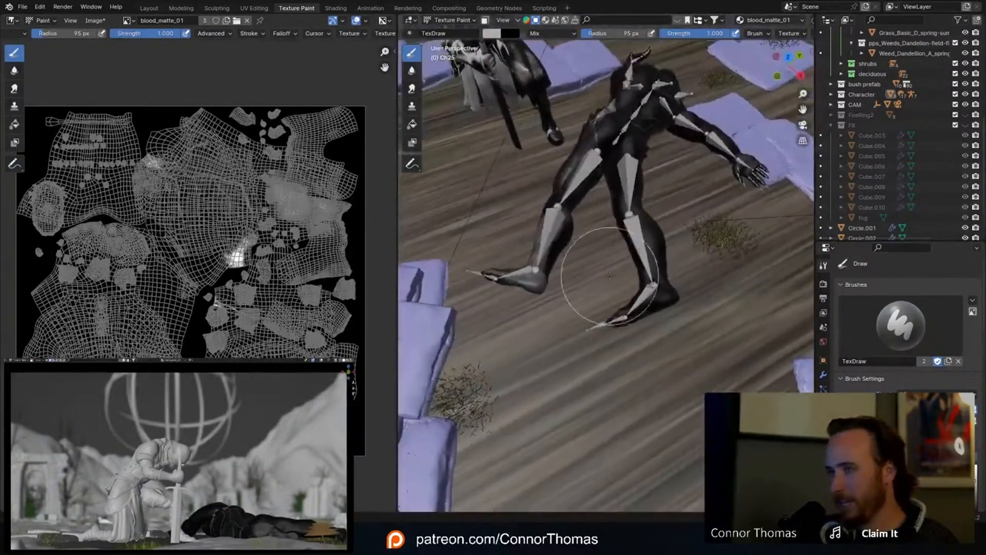
{"action": "scroll", "coordinate": [683, 308], "scroll_direction": "up", "scroll_amount": 5}
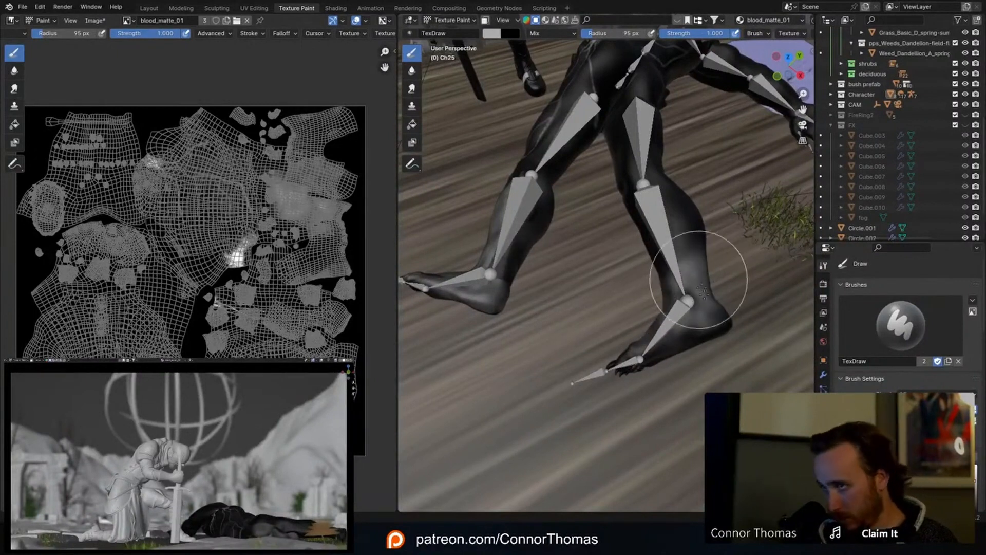
{"action": "mouse_move", "coordinate": [706, 291]}
{"action": "middle_mouse_down"}
{"action": "mouse_move", "coordinate": [740, 198]}
{"action": "mouse_move", "coordinate": [729, 210]}
{"action": "middle_mouse_up"}
{"action": "middle_click_drag", "start_coordinate": [653, 186], "coordinate": [561, 290]}
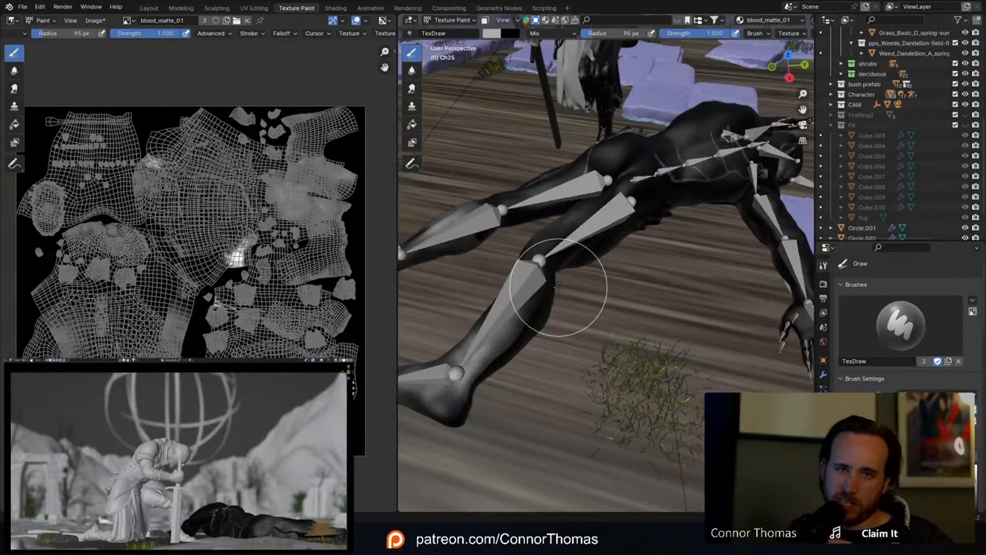
{"action": "middle_click_drag", "start_coordinate": [575, 239], "coordinate": [603, 253]}
{"action": "middle_click_drag", "start_coordinate": [577, 183], "coordinate": [582, 290], "text": "shift"}
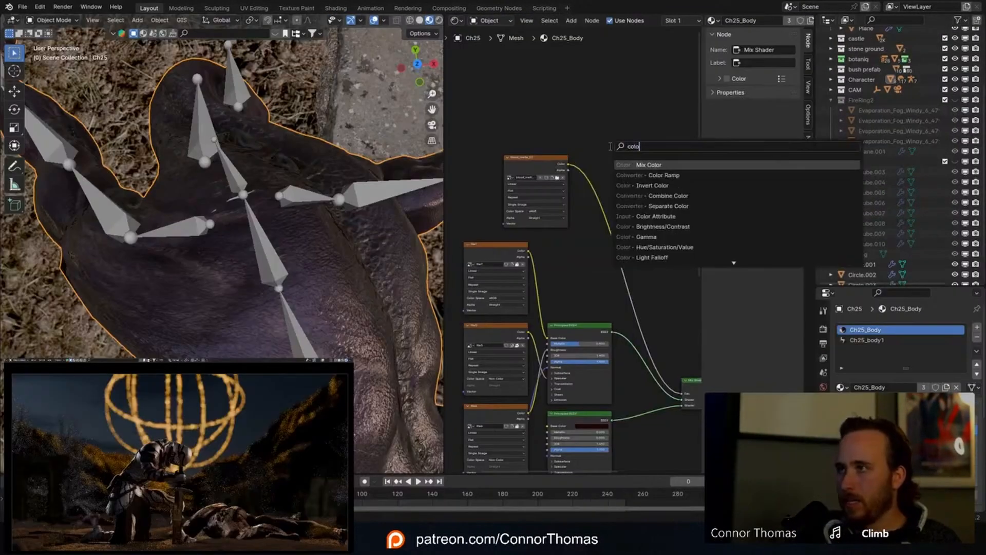
Step: Insert a Color Ramp between the blood matte texture and the Mix Shader's factor in Ch25_Body, and preview its output
{"action": "key", "text": "Return"}
{"action": "left_click", "coordinate": [590, 164]}
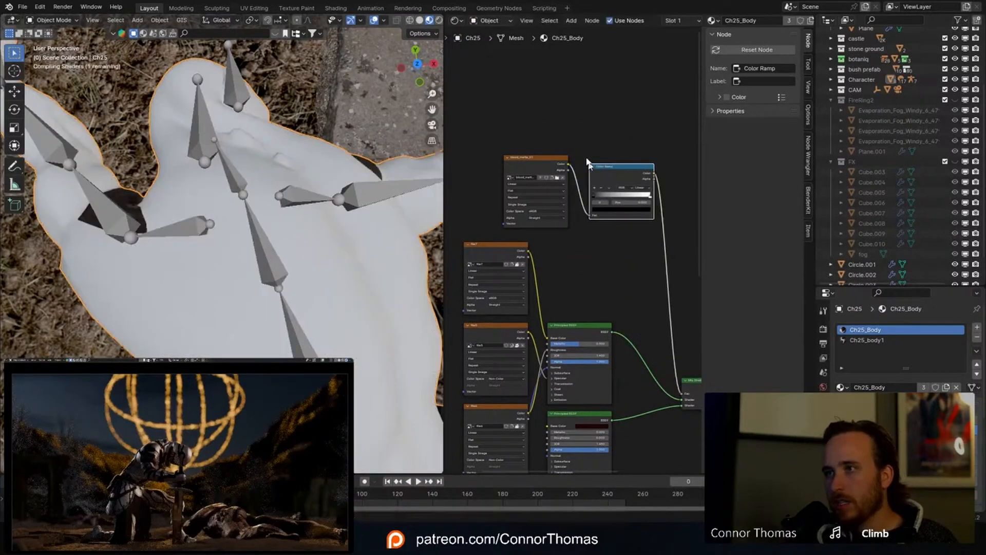
{"action": "left_click", "coordinate": [615, 171], "text": "ctrl+shift"}
{"action": "middle_click_drag", "start_coordinate": [632, 127], "coordinate": [587, 163]}
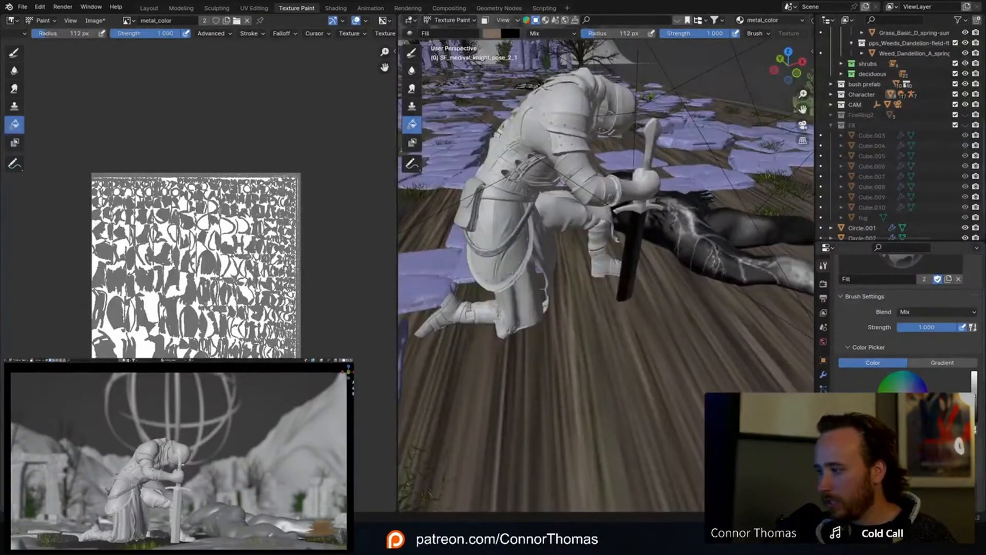
Step: Set the fill brush radius to 129 px, and paint the kneeling knight's shoulder and elbow plates reddish brown in metal_color
{"action": "key", "text": "f"}
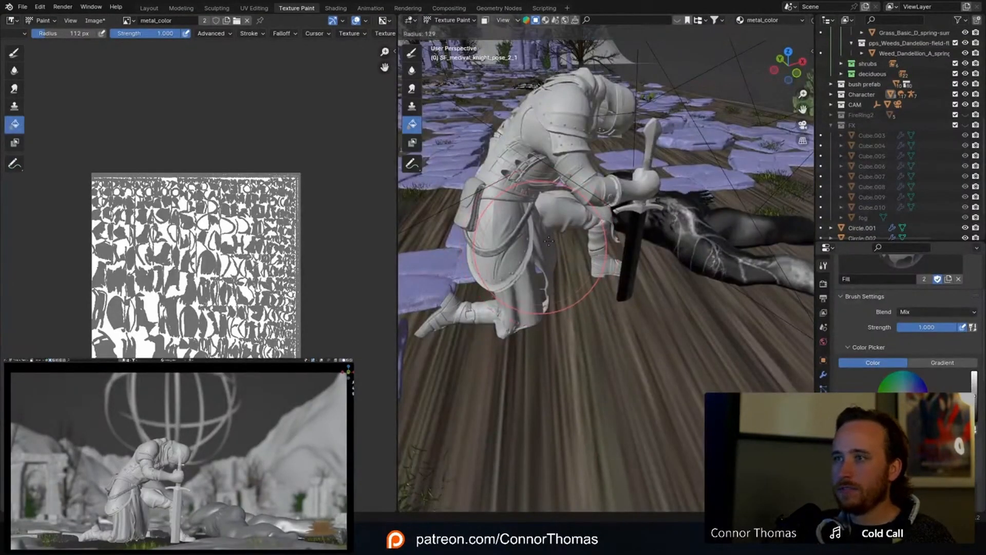
{"action": "left_click", "coordinate": [538, 223]}
{"action": "middle_click_drag", "start_coordinate": [545, 157], "coordinate": [572, 290]}
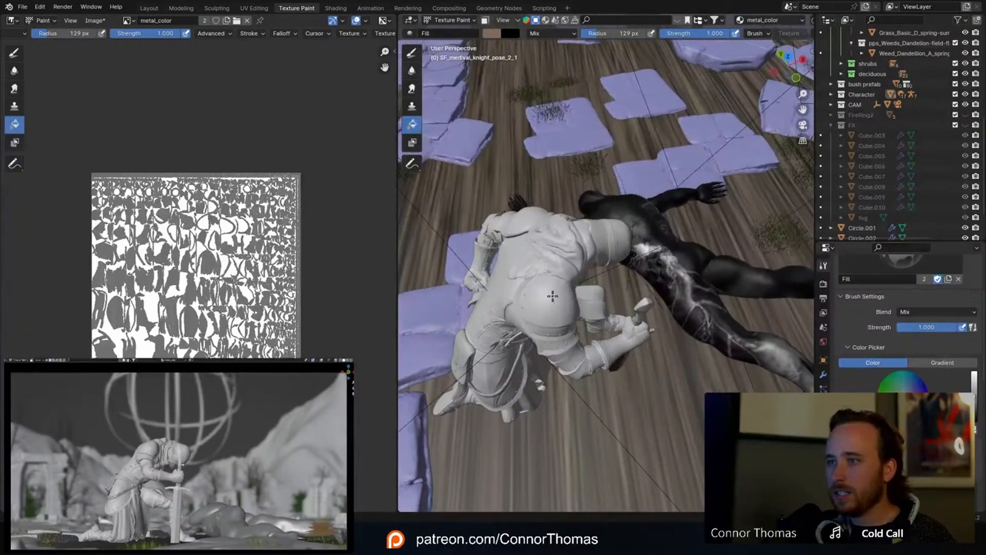
{"action": "scroll", "coordinate": [548, 291], "scroll_direction": "down", "scroll_amount": 4}
{"action": "scroll", "coordinate": [555, 288], "scroll_direction": "up", "scroll_amount": 6}
{"action": "mouse_move", "coordinate": [570, 250]}
{"action": "middle_mouse_down", "text": "shift"}
{"action": "mouse_move", "coordinate": [570, 277]}
{"action": "mouse_move", "coordinate": [527, 211]}
{"action": "mouse_move", "coordinate": [540, 205]}
{"action": "mouse_move", "coordinate": [582, 236]}
{"action": "middle_mouse_up", "text": "shift"}
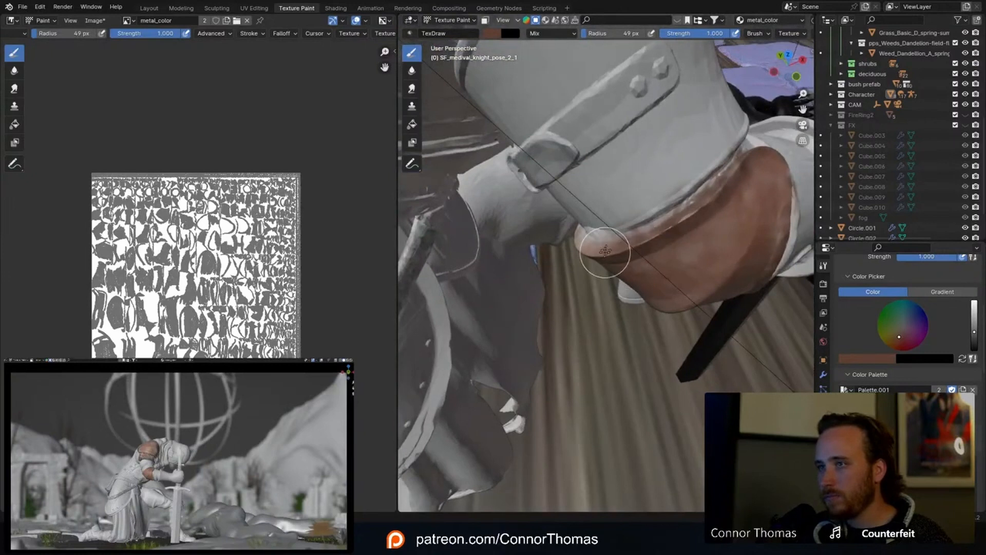
Step: Paint brown grime along the rims of the knight's upper-arm armour with a brush of about 50 px
{"action": "mouse_move", "coordinate": [605, 250]}
{"action": "middle_mouse_down"}
{"action": "mouse_move", "coordinate": [615, 206]}
{"action": "mouse_move", "coordinate": [601, 235]}
{"action": "mouse_move", "coordinate": [617, 238]}
{"action": "mouse_move", "coordinate": [577, 238]}
{"action": "middle_mouse_up"}
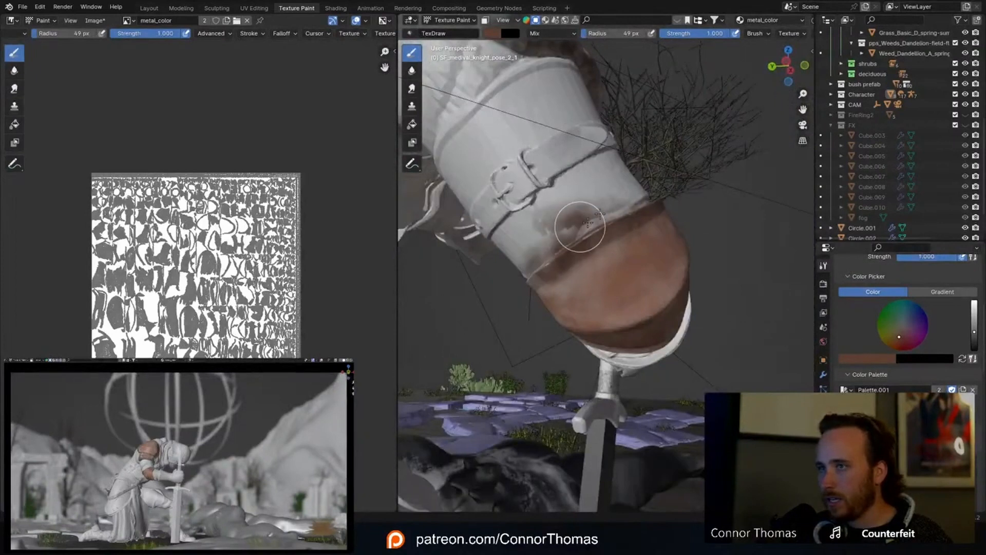
{"action": "middle_click_drag", "start_coordinate": [562, 232], "coordinate": [773, 280]}
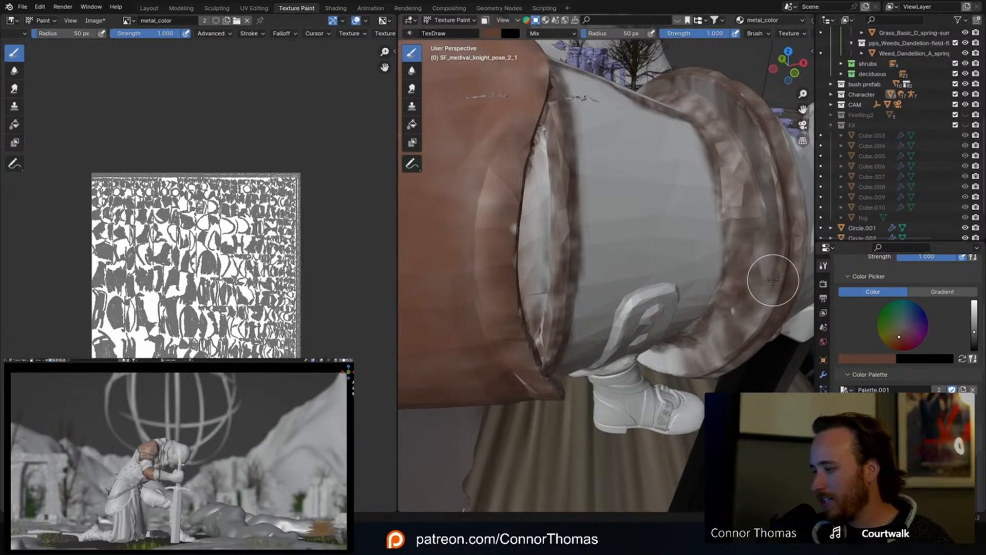
{"action": "middle_click_drag", "start_coordinate": [735, 169], "coordinate": [661, 265]}
{"action": "mouse_move", "coordinate": [653, 317]}
{"action": "middle_mouse_down", "text": "shift"}
{"action": "mouse_move", "coordinate": [654, 238]}
{"action": "mouse_move", "coordinate": [653, 255]}
{"action": "middle_mouse_up", "text": "shift"}
Step: Set the brush radius to 42 px and paint the raised rim of the knight's forearm armour brown
{"action": "scroll", "coordinate": [654, 238], "scroll_direction": "up", "scroll_amount": 1}
{"action": "key", "text": "f"}
{"action": "left_click", "coordinate": [641, 299]}
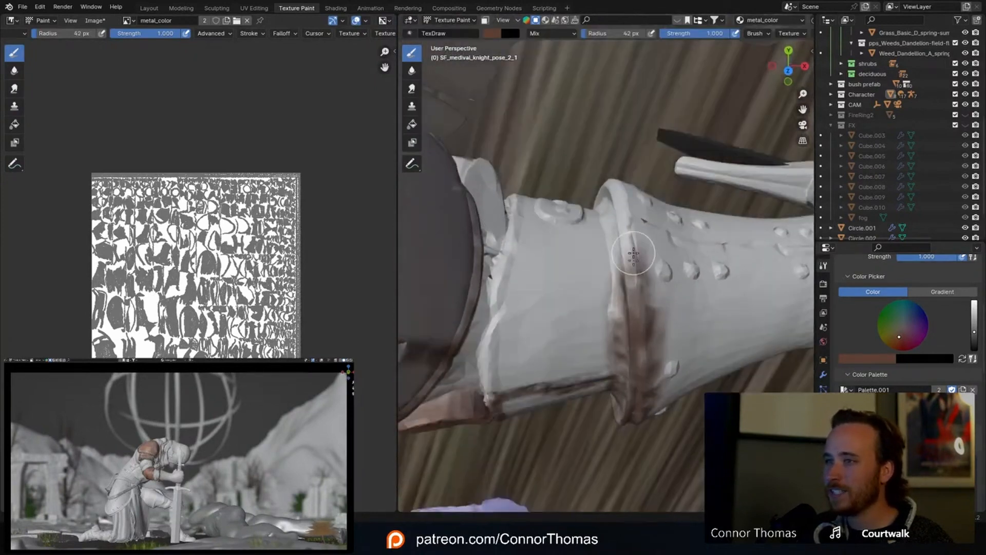
{"action": "middle_click_drag", "start_coordinate": [633, 290], "coordinate": [636, 286]}
{"action": "left_click_drag", "start_coordinate": [624, 273], "coordinate": [616, 233]}
{"action": "middle_click_drag", "start_coordinate": [613, 220], "coordinate": [620, 253]}
{"action": "mouse_move", "coordinate": [626, 297]}
{"action": "left_mouse_down"}
{"action": "mouse_move", "coordinate": [629, 329]}
{"action": "mouse_move", "coordinate": [612, 241]}
{"action": "mouse_move", "coordinate": [617, 277]}
{"action": "left_mouse_up"}
Step: Reduce the brush radius to 31 px and paint brown along the forearm armour's seams and edges
{"action": "key", "text": "f"}
{"action": "left_click", "coordinate": [625, 239]}
{"action": "middle_click_drag", "start_coordinate": [625, 256], "coordinate": [637, 231]}
{"action": "left_click_drag", "start_coordinate": [637, 231], "coordinate": [632, 236]}
{"action": "middle_click_drag", "start_coordinate": [637, 283], "coordinate": [637, 177]}
{"action": "mouse_move", "coordinate": [637, 177]}
{"action": "left_mouse_down"}
{"action": "mouse_move", "coordinate": [639, 220]}
{"action": "mouse_move", "coordinate": [671, 263]}
{"action": "left_mouse_up"}
{"action": "middle_click_drag", "start_coordinate": [671, 263], "coordinate": [637, 222]}
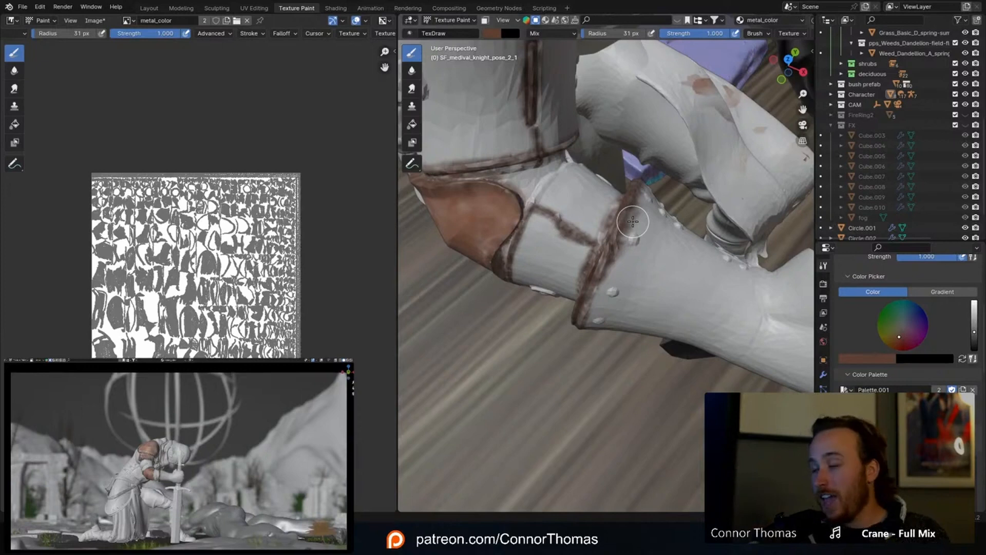
Step: Set the brush radius to 65 px and paint the back plate of the knight's gauntlet in a lighter orange-brown
{"action": "middle_click_drag", "start_coordinate": [620, 236], "coordinate": [660, 315]}
{"action": "key", "text": "f"}
{"action": "left_click", "coordinate": [665, 290]}
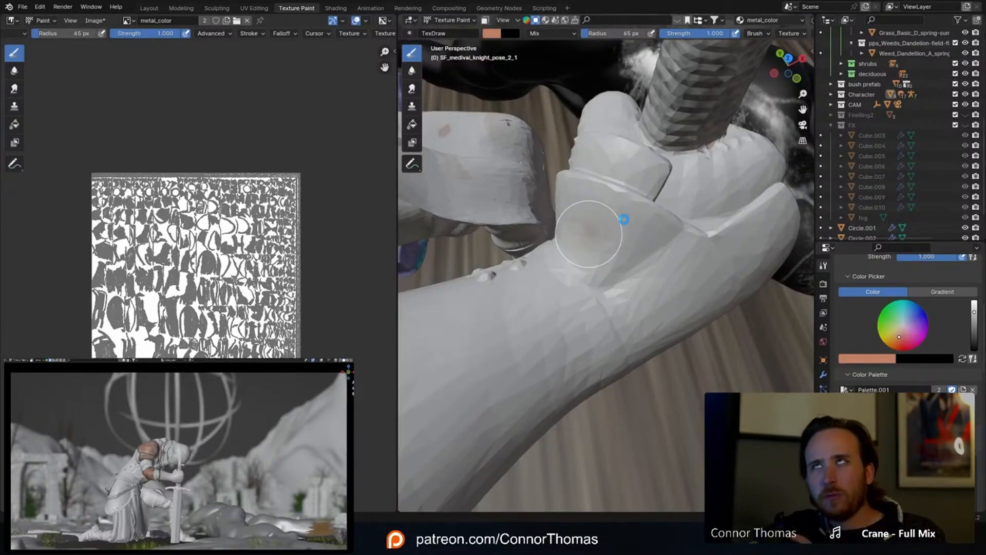
{"action": "left_click", "coordinate": [624, 219]}
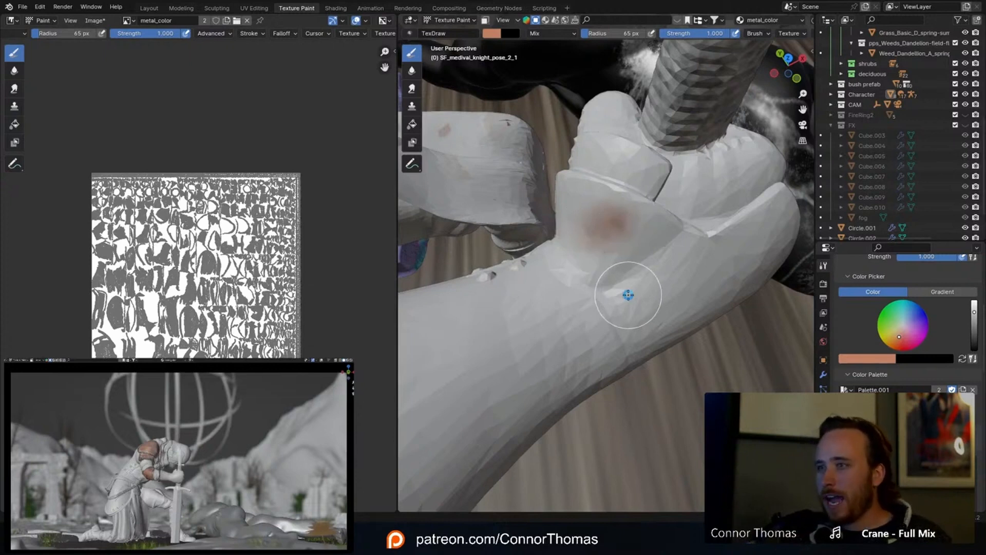
{"action": "mouse_move", "coordinate": [627, 286]}
{"action": "middle_mouse_down"}
{"action": "mouse_move", "coordinate": [618, 235]}
{"action": "mouse_move", "coordinate": [628, 278]}
{"action": "mouse_move", "coordinate": [674, 288]}
{"action": "mouse_move", "coordinate": [671, 300]}
{"action": "middle_mouse_up"}
{"action": "mouse_move", "coordinate": [654, 309]}
{"action": "left_mouse_down"}
{"action": "mouse_move", "coordinate": [631, 317]}
{"action": "mouse_move", "coordinate": [602, 307]}
{"action": "left_mouse_up"}
Step: Reduce the brush radius to 45 px and extend the orange-brown paint up to the gauntlet plate's edges
{"action": "middle_click_drag", "start_coordinate": [643, 305], "coordinate": [657, 237]}
{"action": "key", "text": "f"}
{"action": "left_click", "coordinate": [630, 230]}
{"action": "mouse_move", "coordinate": [621, 231]}
{"action": "left_mouse_down"}
{"action": "mouse_move", "coordinate": [590, 205]}
{"action": "mouse_move", "coordinate": [665, 150]}
{"action": "left_mouse_up"}
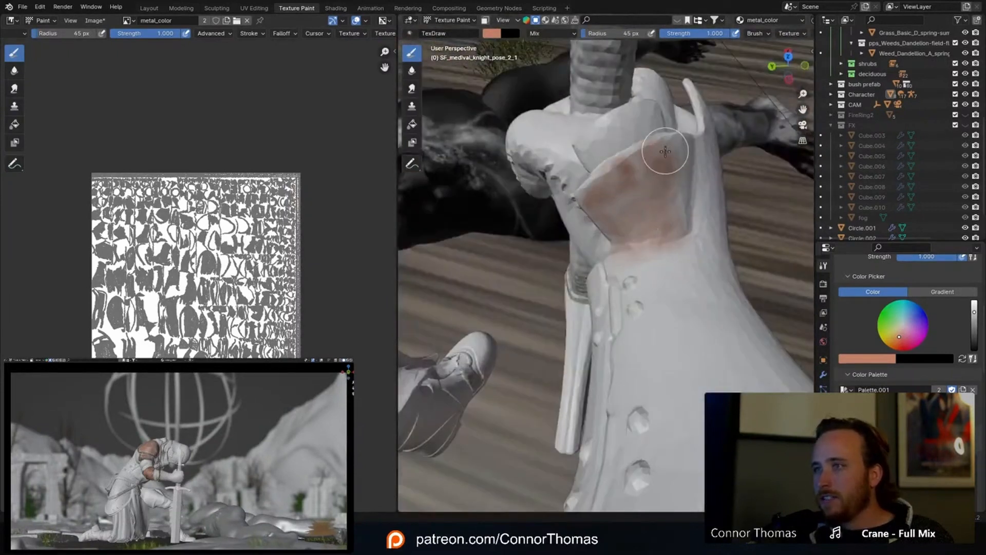
Step: Build up the orange-brown paint across the middle and lower part of the gauntlet's wrist plate with the 45 px brush
{"action": "mouse_move", "coordinate": [635, 187]}
{"action": "left_mouse_down"}
{"action": "mouse_move", "coordinate": [608, 209]}
{"action": "mouse_move", "coordinate": [636, 205]}
{"action": "left_mouse_up"}
{"action": "middle_click_drag", "start_coordinate": [636, 205], "coordinate": [647, 247]}
{"action": "left_click_drag", "start_coordinate": [646, 246], "coordinate": [648, 254]}
{"action": "middle_click_drag", "start_coordinate": [640, 267], "coordinate": [702, 211]}
Step: Reduce the brush radius to 16 px and paint orange-brown along the wrist plate's thin upper rim and corners
{"action": "key", "text": "f"}
{"action": "left_click", "coordinate": [674, 229]}
{"action": "scroll", "coordinate": [618, 234], "scroll_direction": "up", "scroll_amount": 2}
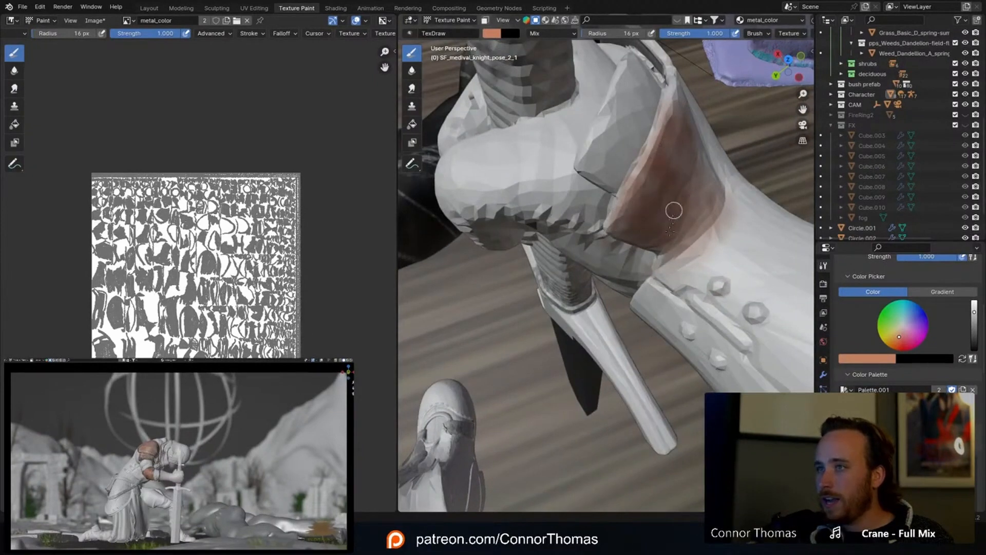
{"action": "middle_click_drag", "start_coordinate": [689, 208], "coordinate": [623, 263]}
{"action": "mouse_move", "coordinate": [630, 303]}
{"action": "left_mouse_down"}
{"action": "mouse_move", "coordinate": [706, 223]}
{"action": "mouse_move", "coordinate": [711, 259]}
{"action": "left_mouse_up"}
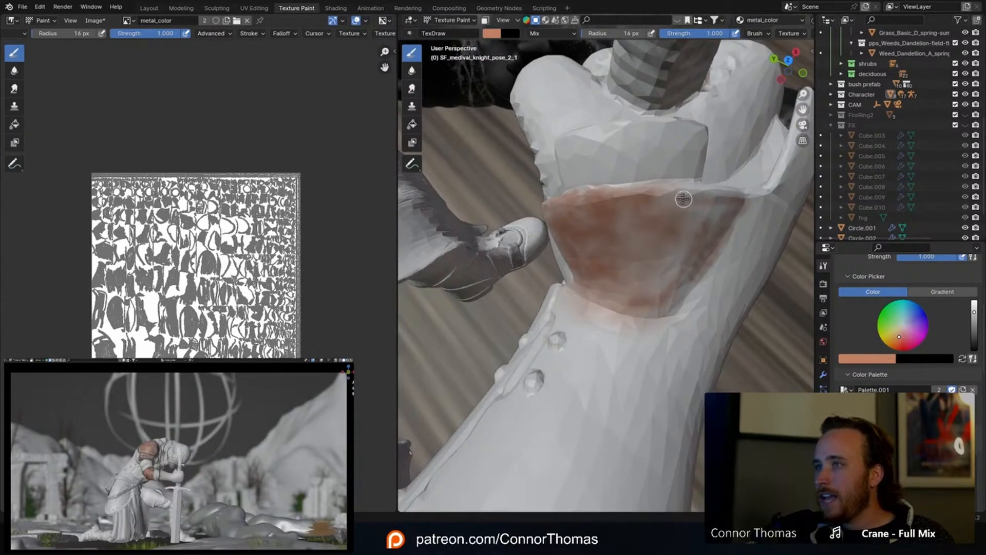
{"action": "middle_click_drag", "start_coordinate": [718, 197], "coordinate": [736, 236]}
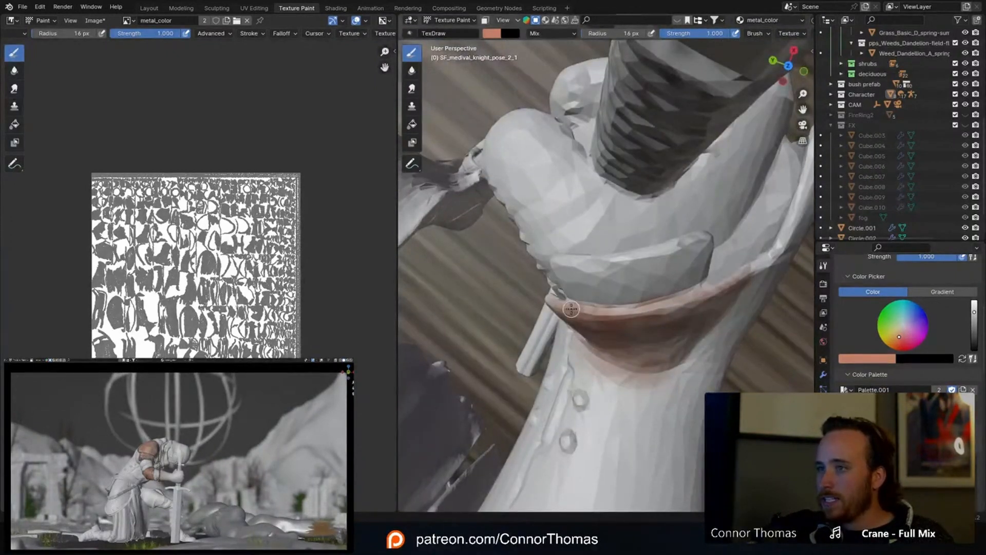
Step: Set the brush radius to 52 px and spread orange-brown over the outer face of the flared gauntlet plate beside the fist
{"action": "mouse_move", "coordinate": [683, 335]}
{"action": "middle_mouse_down"}
{"action": "mouse_move", "coordinate": [645, 284]}
{"action": "mouse_move", "coordinate": [717, 263]}
{"action": "middle_mouse_up"}
{"action": "key", "text": "f"}
{"action": "left_click", "coordinate": [692, 219]}
{"action": "mouse_move", "coordinate": [661, 156]}
{"action": "left_mouse_down"}
{"action": "mouse_move", "coordinate": [654, 141]}
{"action": "mouse_move", "coordinate": [673, 146]}
{"action": "mouse_move", "coordinate": [642, 145]}
{"action": "mouse_move", "coordinate": [621, 212]}
{"action": "left_mouse_up"}
{"action": "mouse_move", "coordinate": [666, 217]}
{"action": "middle_mouse_down"}
{"action": "mouse_move", "coordinate": [646, 190]}
{"action": "mouse_move", "coordinate": [662, 186]}
{"action": "middle_mouse_up"}
{"action": "mouse_move", "coordinate": [574, 139]}
{"action": "left_mouse_down"}
{"action": "mouse_move", "coordinate": [624, 286]}
{"action": "mouse_move", "coordinate": [623, 264]}
{"action": "mouse_move", "coordinate": [611, 279]}
{"action": "left_mouse_up"}
{"action": "mouse_move", "coordinate": [663, 192]}
{"action": "middle_mouse_down"}
{"action": "mouse_move", "coordinate": [628, 196]}
{"action": "mouse_move", "coordinate": [606, 236]}
{"action": "mouse_move", "coordinate": [599, 201]}
{"action": "middle_mouse_up"}
{"action": "mouse_move", "coordinate": [599, 200]}
{"action": "left_mouse_down"}
{"action": "mouse_move", "coordinate": [546, 216]}
{"action": "mouse_move", "coordinate": [632, 255]}
{"action": "mouse_move", "coordinate": [565, 296]}
{"action": "mouse_move", "coordinate": [555, 328]}
{"action": "mouse_move", "coordinate": [570, 296]}
{"action": "left_mouse_up"}
{"action": "middle_click_drag", "start_coordinate": [623, 276], "coordinate": [614, 320]}
{"action": "mouse_move", "coordinate": [592, 337]}
{"action": "left_mouse_down"}
{"action": "mouse_move", "coordinate": [550, 293]}
{"action": "mouse_move", "coordinate": [544, 379]}
{"action": "mouse_move", "coordinate": [651, 362]}
{"action": "left_mouse_up"}
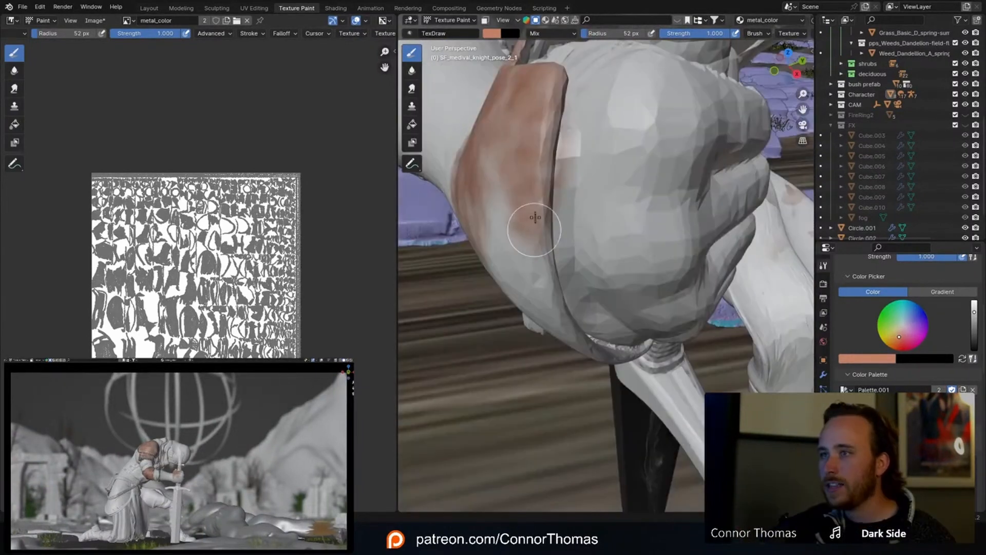
Step: Continue the orange-brown paint down the flared plate and along its curved rim around the fist
{"action": "left_click_drag", "start_coordinate": [535, 218], "coordinate": [563, 334]}
{"action": "mouse_move", "coordinate": [586, 315]}
{"action": "middle_mouse_down"}
{"action": "mouse_move", "coordinate": [577, 232]}
{"action": "mouse_move", "coordinate": [526, 203]}
{"action": "middle_mouse_up"}
{"action": "mouse_move", "coordinate": [537, 264]}
{"action": "middle_mouse_down"}
{"action": "mouse_move", "coordinate": [555, 253]}
{"action": "mouse_move", "coordinate": [537, 216]}
{"action": "middle_mouse_up"}
{"action": "left_click_drag", "start_coordinate": [537, 216], "coordinate": [594, 325]}
{"action": "mouse_move", "coordinate": [594, 326]}
{"action": "middle_mouse_down"}
{"action": "mouse_move", "coordinate": [590, 273]}
{"action": "mouse_move", "coordinate": [577, 273]}
{"action": "mouse_move", "coordinate": [589, 293]}
{"action": "middle_mouse_up"}
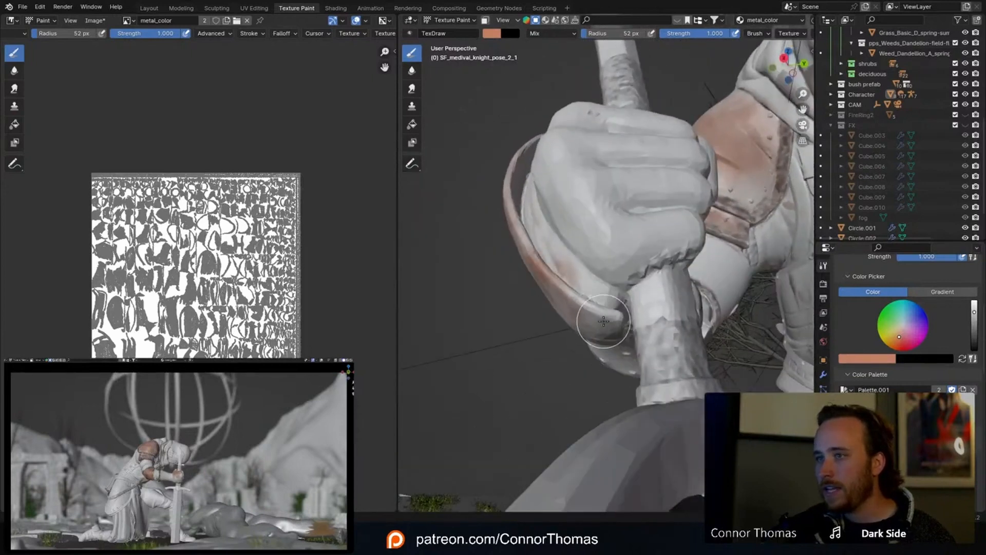
Step: Cover the rounded back of the gauntlet plate in orange-brown up to where it meets the forearm
{"action": "mouse_move", "coordinate": [540, 293]}
{"action": "middle_mouse_down"}
{"action": "mouse_move", "coordinate": [596, 300]}
{"action": "mouse_move", "coordinate": [602, 239]}
{"action": "middle_mouse_up"}
{"action": "mouse_move", "coordinate": [602, 239]}
{"action": "left_mouse_down"}
{"action": "mouse_move", "coordinate": [602, 163]}
{"action": "mouse_move", "coordinate": [622, 149]}
{"action": "mouse_move", "coordinate": [609, 126]}
{"action": "mouse_move", "coordinate": [598, 135]}
{"action": "left_mouse_up"}
{"action": "mouse_move", "coordinate": [598, 135]}
{"action": "middle_mouse_down"}
{"action": "mouse_move", "coordinate": [670, 194]}
{"action": "mouse_move", "coordinate": [651, 235]}
{"action": "middle_mouse_up"}
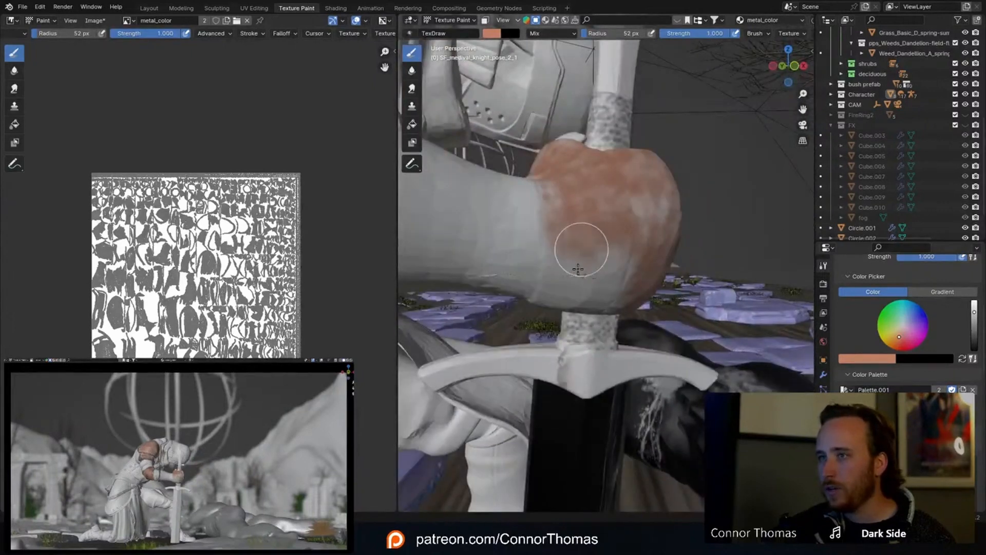
{"action": "middle_click_drag", "start_coordinate": [560, 283], "coordinate": [621, 204]}
{"action": "scroll", "coordinate": [632, 195], "scroll_direction": "up", "scroll_amount": 3}
{"action": "mouse_move", "coordinate": [643, 187]}
{"action": "left_mouse_down"}
{"action": "mouse_move", "coordinate": [623, 253]}
{"action": "mouse_move", "coordinate": [605, 199]}
{"action": "mouse_move", "coordinate": [632, 181]}
{"action": "mouse_move", "coordinate": [604, 191]}
{"action": "left_mouse_up"}
{"action": "mouse_move", "coordinate": [599, 172]}
{"action": "middle_mouse_down"}
{"action": "mouse_move", "coordinate": [595, 148]}
{"action": "mouse_move", "coordinate": [609, 194]}
{"action": "mouse_move", "coordinate": [637, 197]}
{"action": "middle_mouse_up"}
{"action": "left_click_drag", "start_coordinate": [637, 196], "coordinate": [568, 221]}
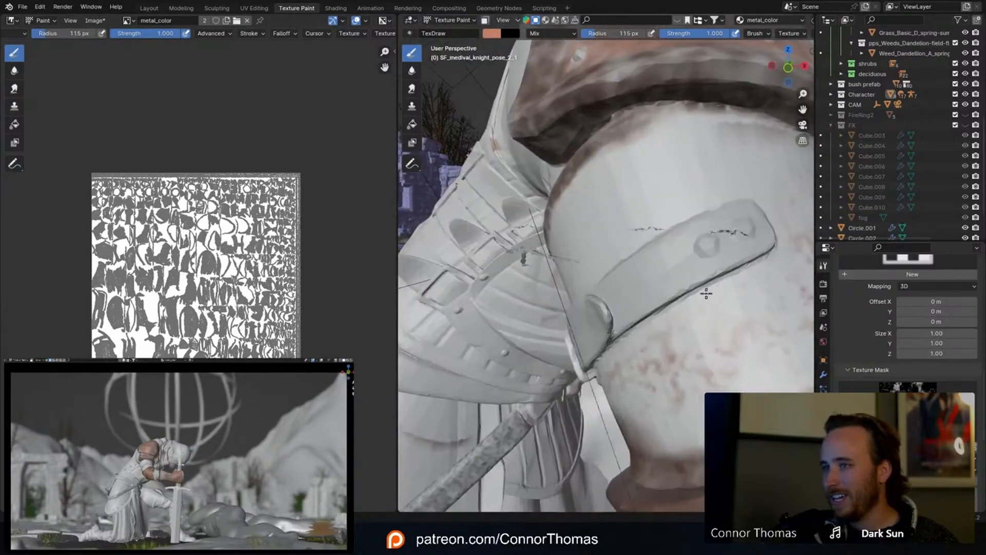
Step: Paint masked rust-brown speckles across the white arm armour below the riveted band with the 115 px brush
{"action": "mouse_move", "coordinate": [724, 313]}
{"action": "middle_mouse_down"}
{"action": "mouse_move", "coordinate": [676, 253]}
{"action": "mouse_move", "coordinate": [672, 288]}
{"action": "middle_mouse_up"}
{"action": "mouse_move", "coordinate": [672, 288]}
{"action": "left_mouse_down"}
{"action": "mouse_move", "coordinate": [708, 280]}
{"action": "mouse_move", "coordinate": [700, 324]}
{"action": "left_mouse_up"}
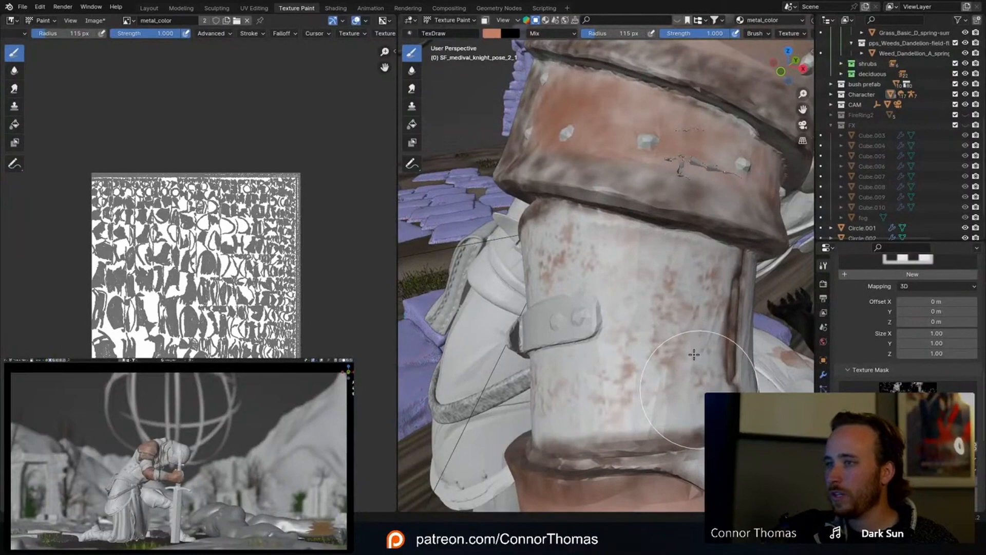
{"action": "left_click_drag", "start_coordinate": [694, 354], "coordinate": [680, 351]}
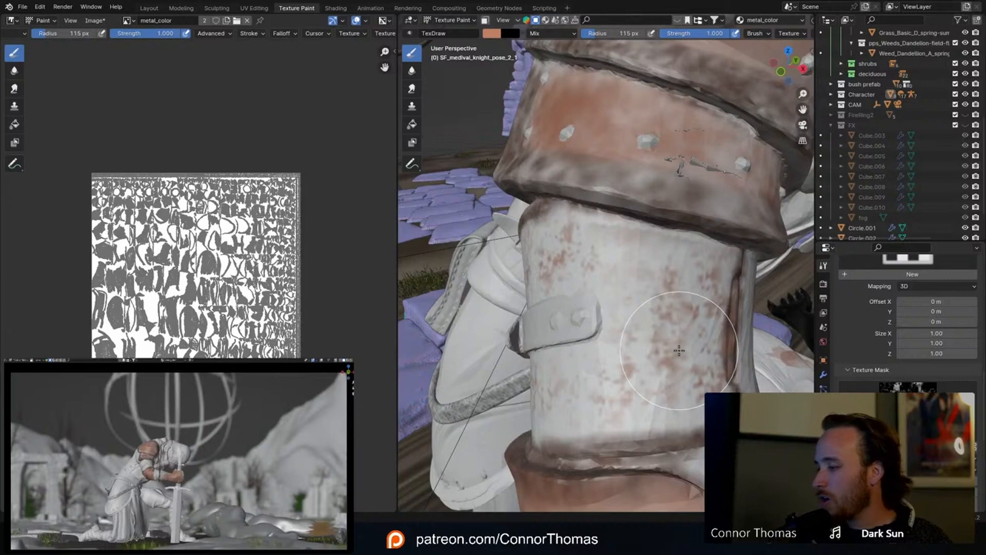
Step: Reduce the brush radius to 73 px and add rust-brown speckles around the white arm armour between its dark edge bands
{"action": "key", "text": "f"}
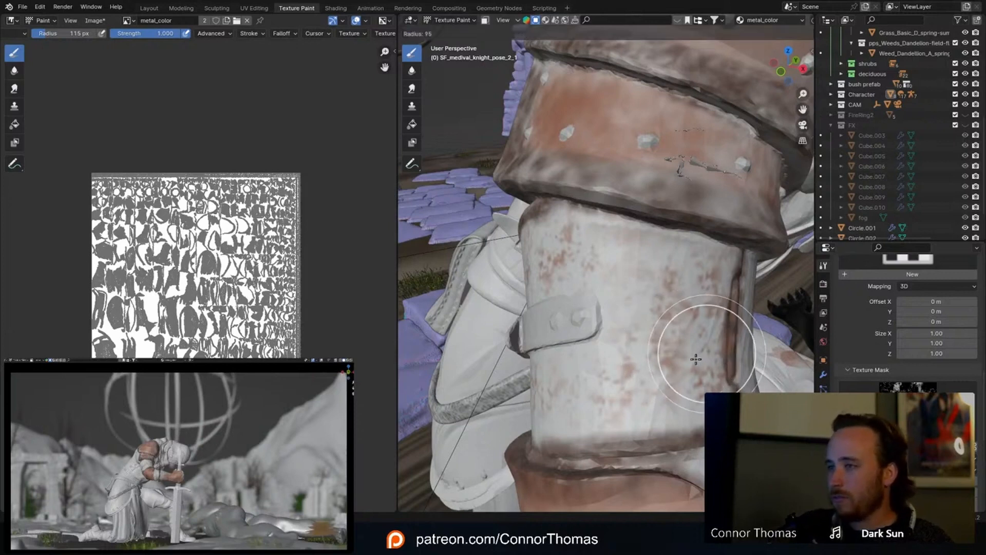
{"action": "left_click", "coordinate": [683, 352]}
{"action": "middle_click_drag", "start_coordinate": [683, 352], "coordinate": [658, 400]}
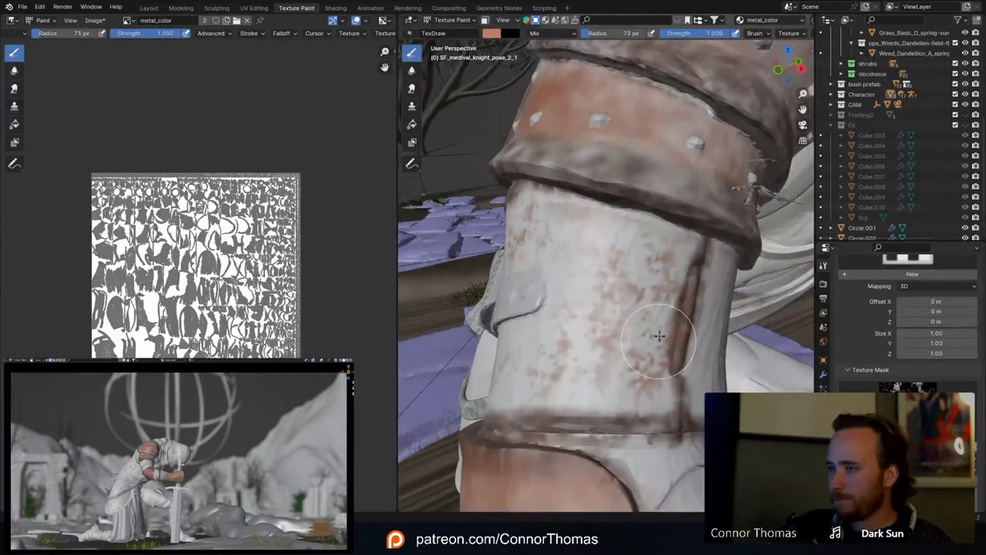
{"action": "scroll", "coordinate": [907, 309], "scroll_direction": "down", "scroll_amount": 1}
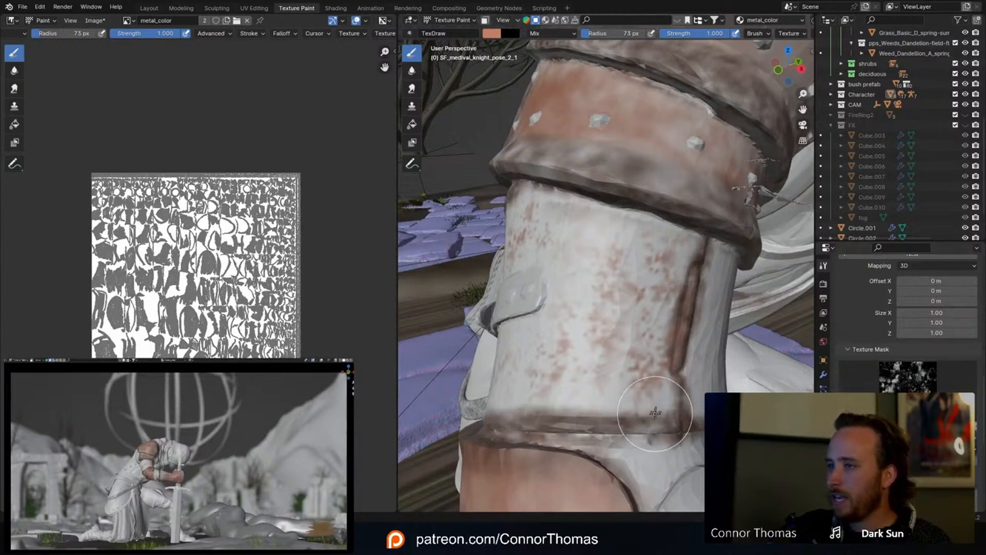
{"action": "mouse_move", "coordinate": [667, 320]}
{"action": "left_mouse_down"}
{"action": "mouse_move", "coordinate": [693, 245]}
{"action": "mouse_move", "coordinate": [677, 260]}
{"action": "mouse_move", "coordinate": [660, 336]}
{"action": "left_mouse_up"}
{"action": "middle_click_drag", "start_coordinate": [672, 409], "coordinate": [684, 386]}
{"action": "mouse_move", "coordinate": [700, 371]}
{"action": "left_mouse_down"}
{"action": "mouse_move", "coordinate": [693, 353]}
{"action": "mouse_move", "coordinate": [577, 363]}
{"action": "mouse_move", "coordinate": [646, 364]}
{"action": "left_mouse_up"}
{"action": "middle_click_drag", "start_coordinate": [645, 364], "coordinate": [742, 341]}
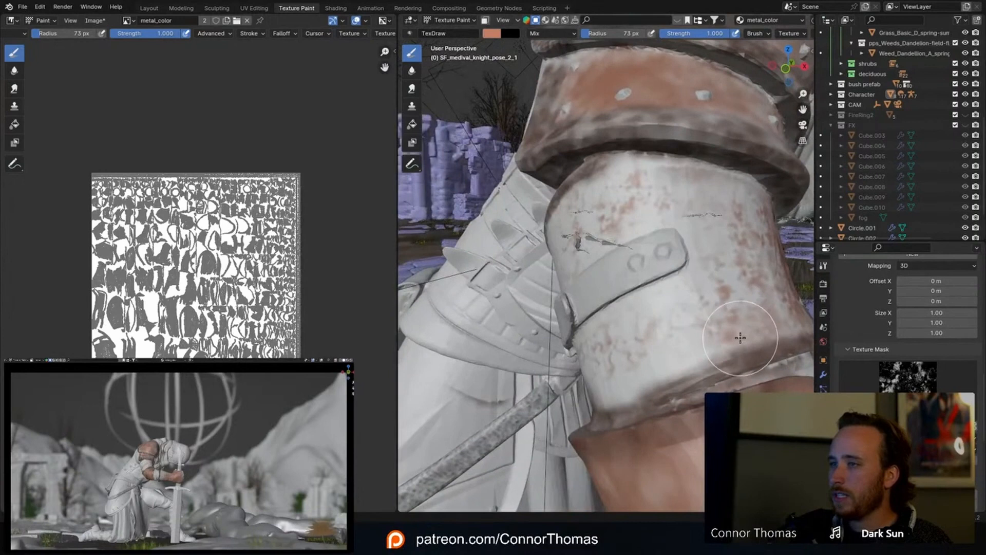
{"action": "mouse_move", "coordinate": [653, 381]}
{"action": "middle_mouse_down"}
{"action": "mouse_move", "coordinate": [745, 329]}
{"action": "mouse_move", "coordinate": [700, 310]}
{"action": "middle_mouse_up"}
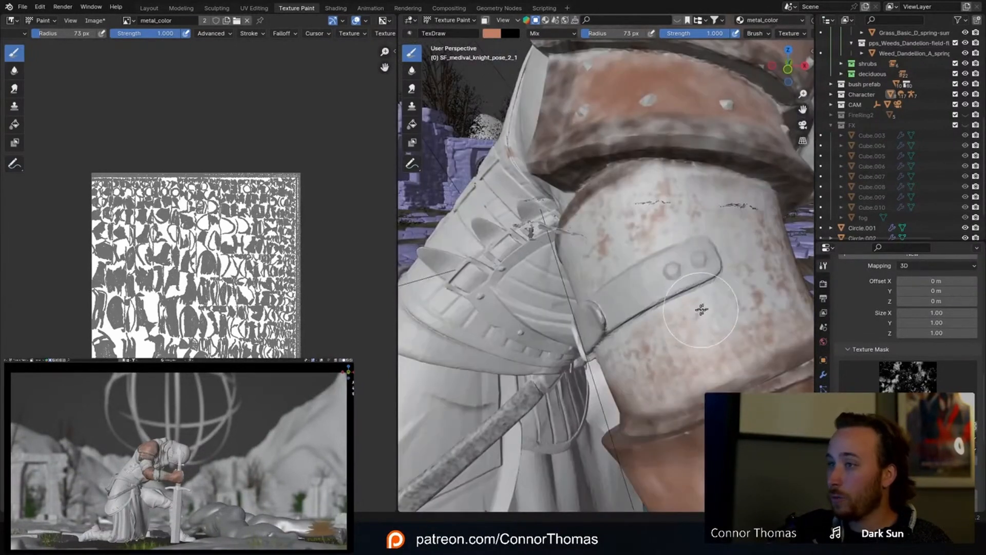
Step: Reduce the brush radius to 42 px and speckle rust-brown on the arm armour close around the riveted strap
{"action": "key", "text": "f"}
{"action": "left_click", "coordinate": [688, 286]}
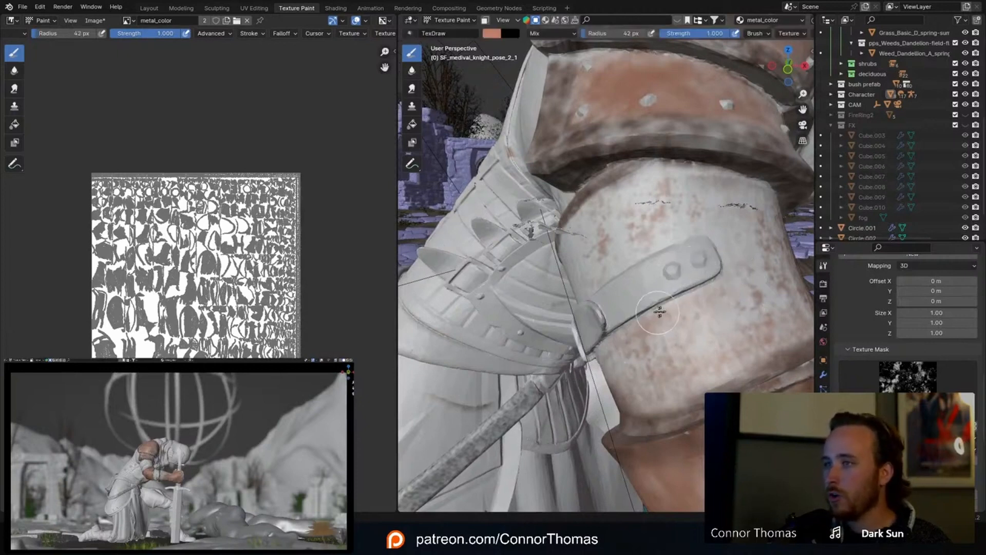
{"action": "middle_click_drag", "start_coordinate": [723, 291], "coordinate": [663, 337]}
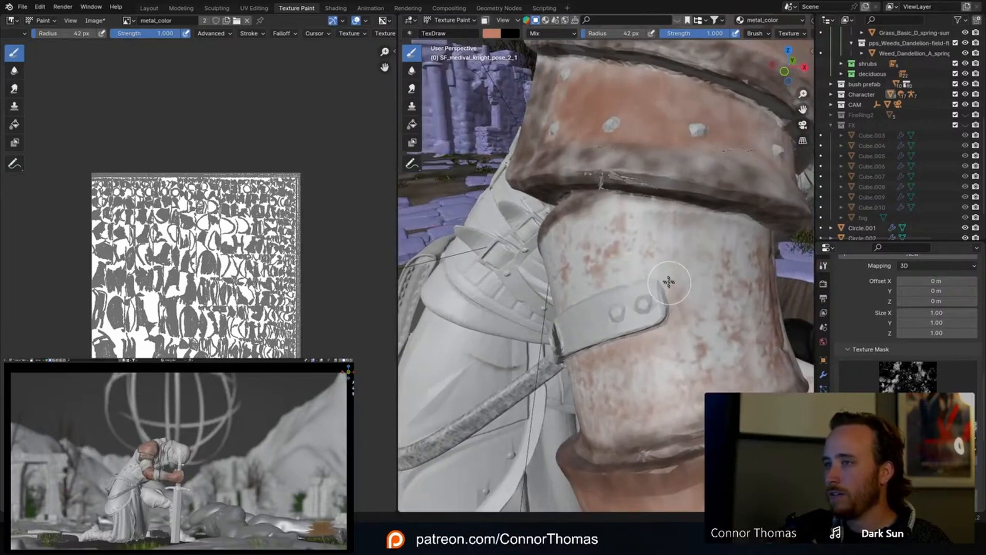
{"action": "middle_click_drag", "start_coordinate": [661, 278], "coordinate": [732, 305]}
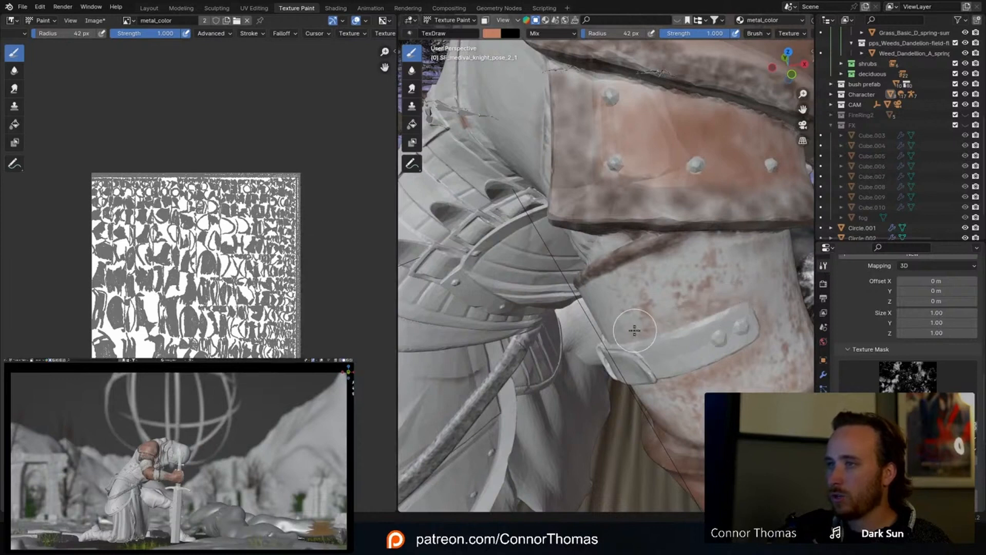
Step: Reduce the brush radius to 18 px and speckle rust-brown along the upper edge of the riveted strap
{"action": "key", "text": "f"}
{"action": "left_click", "coordinate": [682, 323]}
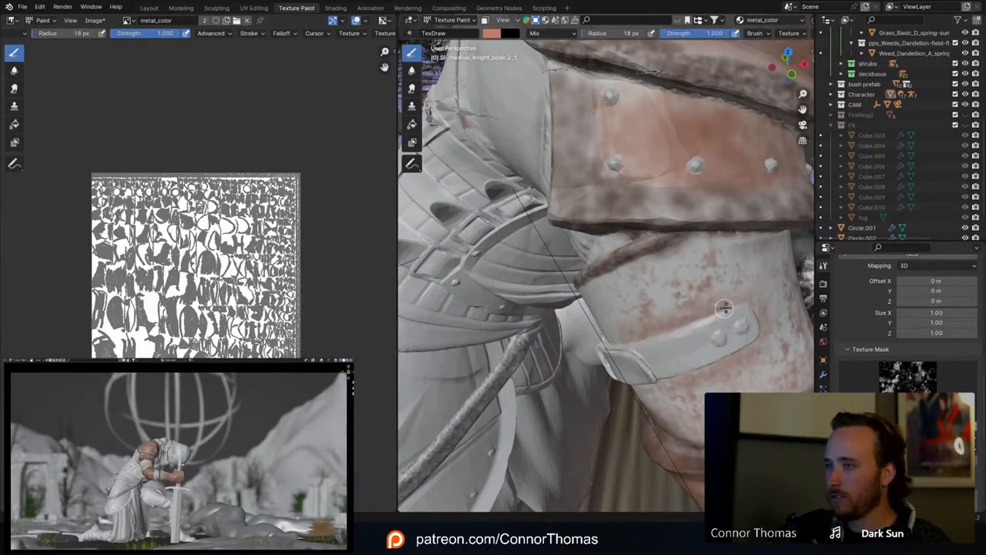
{"action": "mouse_move", "coordinate": [740, 305]}
{"action": "middle_mouse_down"}
{"action": "mouse_move", "coordinate": [735, 296]}
{"action": "mouse_move", "coordinate": [682, 317]}
{"action": "middle_mouse_up"}
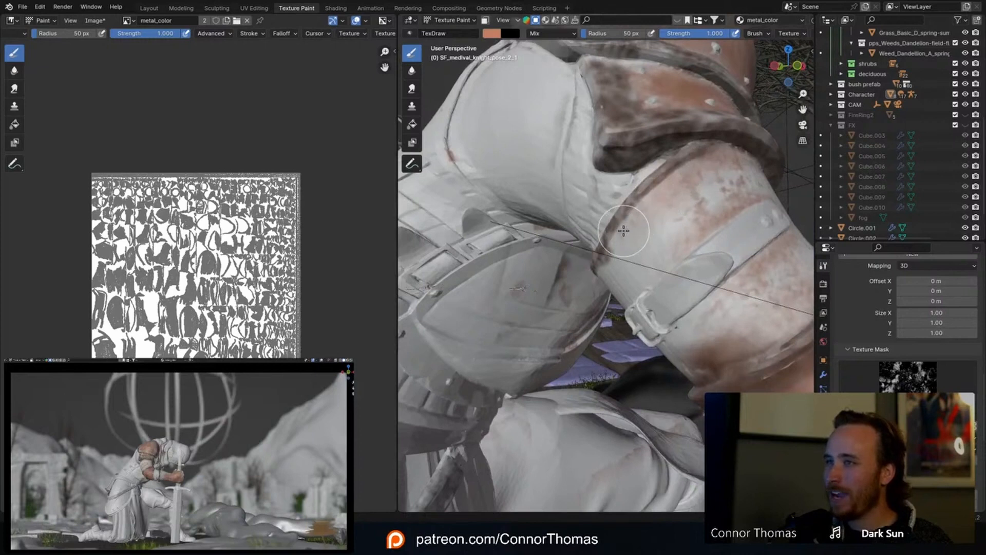
Step: Add rust-brown mottling beside the arm armour's dark rim, above the strap buckle, with a 50 px brush radius
{"action": "middle_click_drag", "start_coordinate": [636, 222], "coordinate": [660, 193]}
{"action": "scroll", "coordinate": [660, 193], "scroll_direction": "up", "scroll_amount": 3}
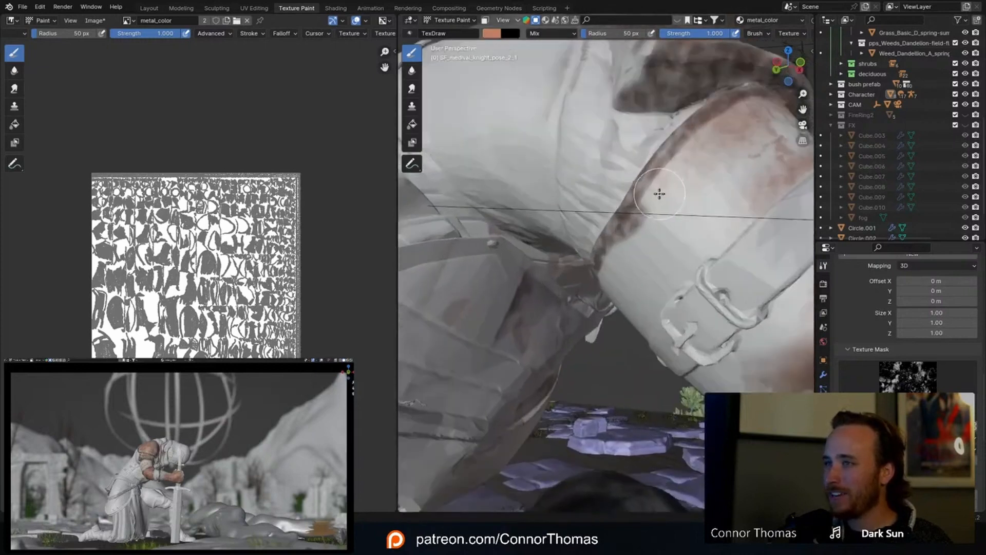
{"action": "mouse_move", "coordinate": [671, 168]}
{"action": "left_mouse_down"}
{"action": "mouse_move", "coordinate": [650, 205]}
{"action": "mouse_move", "coordinate": [703, 138]}
{"action": "left_mouse_up"}
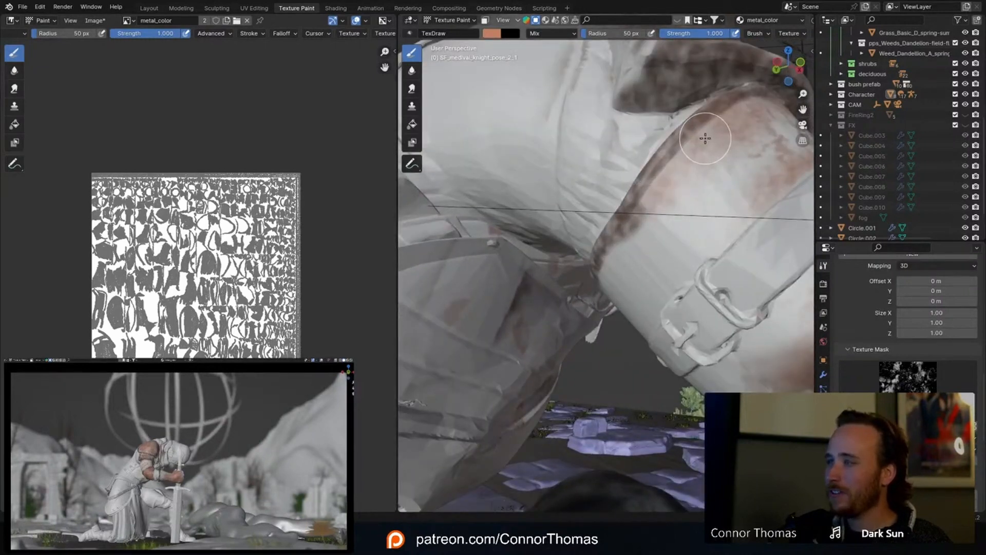
{"action": "middle_click_drag", "start_coordinate": [691, 146], "coordinate": [702, 164]}
{"action": "mouse_move", "coordinate": [685, 211]}
{"action": "left_mouse_down"}
{"action": "mouse_move", "coordinate": [673, 208]}
{"action": "mouse_move", "coordinate": [606, 282]}
{"action": "mouse_move", "coordinate": [689, 222]}
{"action": "left_mouse_up"}
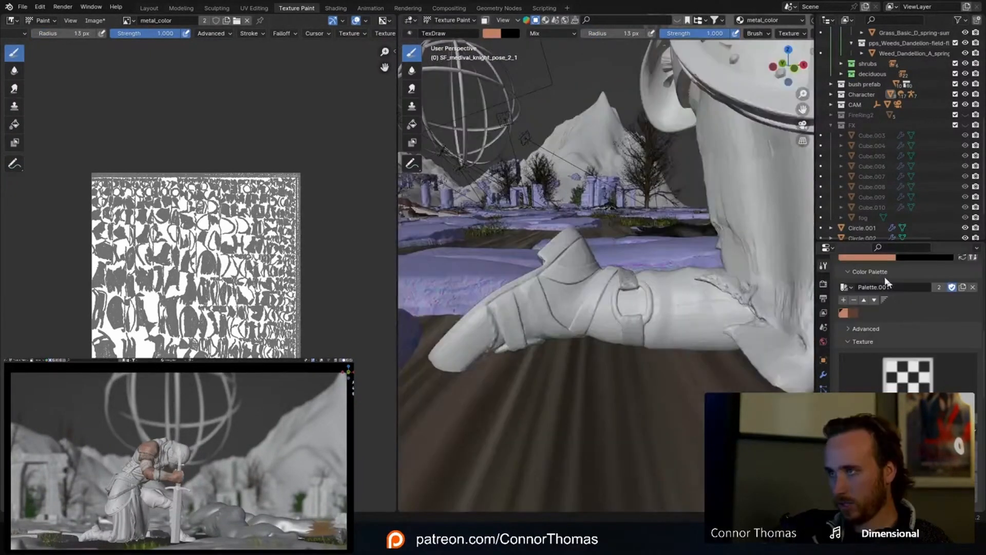
Step: Set the brush radius to 100 px and paint the knight's boot sole and toe dark brown
{"action": "middle_click_drag", "start_coordinate": [585, 274], "coordinate": [648, 241]}
{"action": "key", "text": "f"}
{"action": "left_click", "coordinate": [653, 237]}
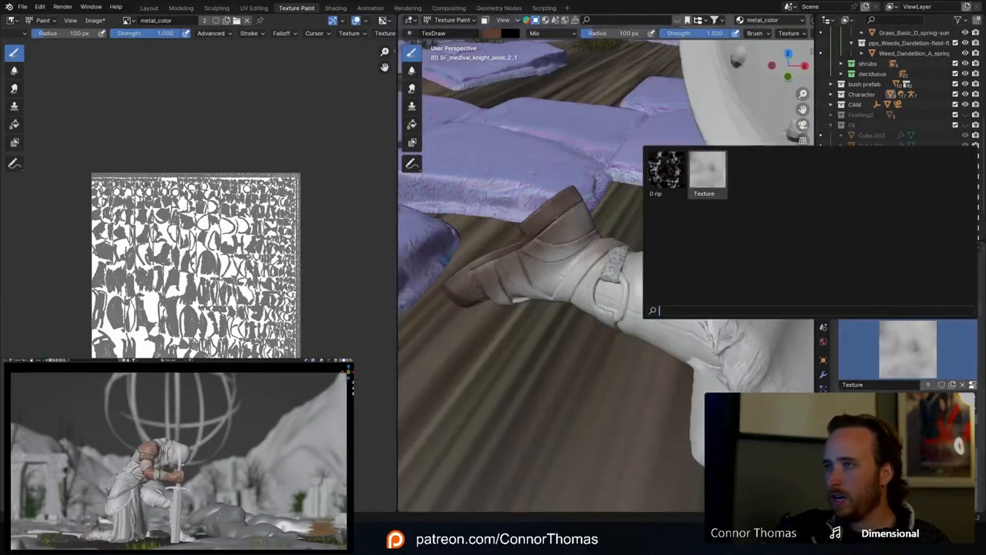
Step: Choose the rip texture as the brush's texture mask and paint brown speckles over the boot's ankle and buckle strap
{"action": "left_click", "coordinate": [666, 169]}
{"action": "middle_click_drag", "start_coordinate": [539, 239], "coordinate": [583, 220]}
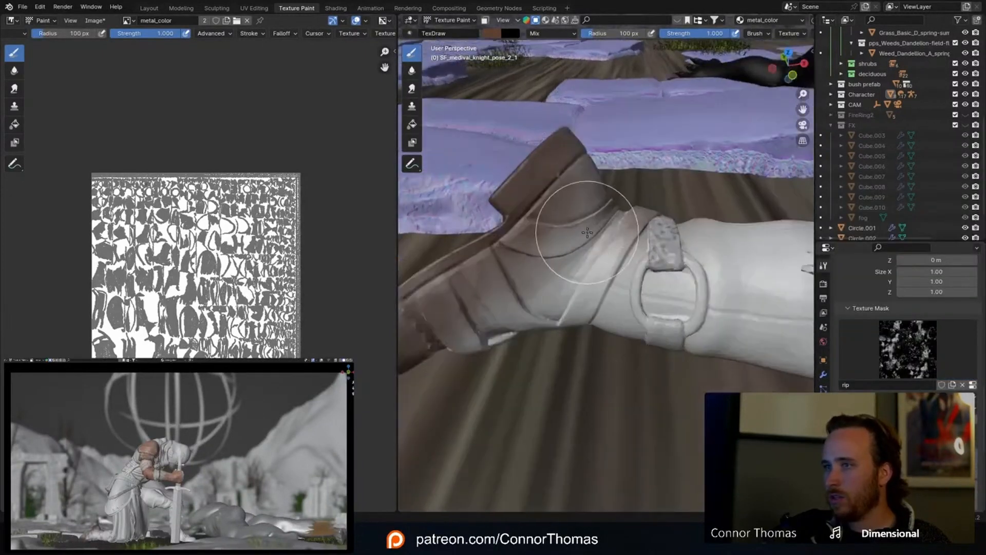
{"action": "mouse_move", "coordinate": [689, 258]}
{"action": "left_mouse_down"}
{"action": "mouse_move", "coordinate": [473, 308]}
{"action": "mouse_move", "coordinate": [660, 319]}
{"action": "mouse_move", "coordinate": [551, 322]}
{"action": "left_mouse_up"}
{"action": "mouse_move", "coordinate": [551, 322]}
{"action": "middle_mouse_down"}
{"action": "mouse_move", "coordinate": [594, 198]}
{"action": "mouse_move", "coordinate": [568, 253]}
{"action": "mouse_move", "coordinate": [638, 264]}
{"action": "middle_mouse_up"}
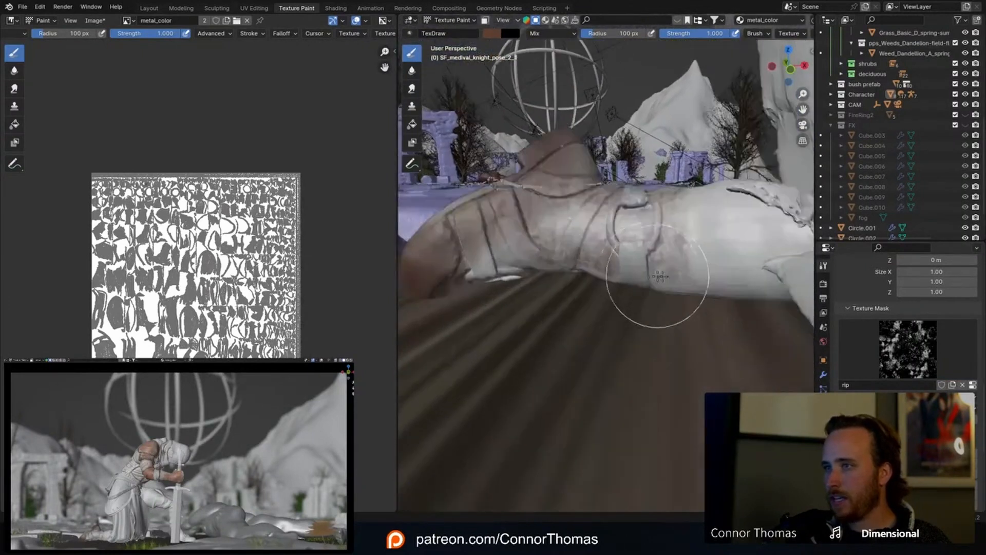
{"action": "mouse_move", "coordinate": [524, 296]}
{"action": "middle_mouse_down"}
{"action": "mouse_move", "coordinate": [661, 286]}
{"action": "mouse_move", "coordinate": [665, 304]}
{"action": "mouse_move", "coordinate": [638, 280]}
{"action": "mouse_move", "coordinate": [687, 262]}
{"action": "mouse_move", "coordinate": [700, 307]}
{"action": "mouse_move", "coordinate": [591, 289]}
{"action": "middle_mouse_up"}
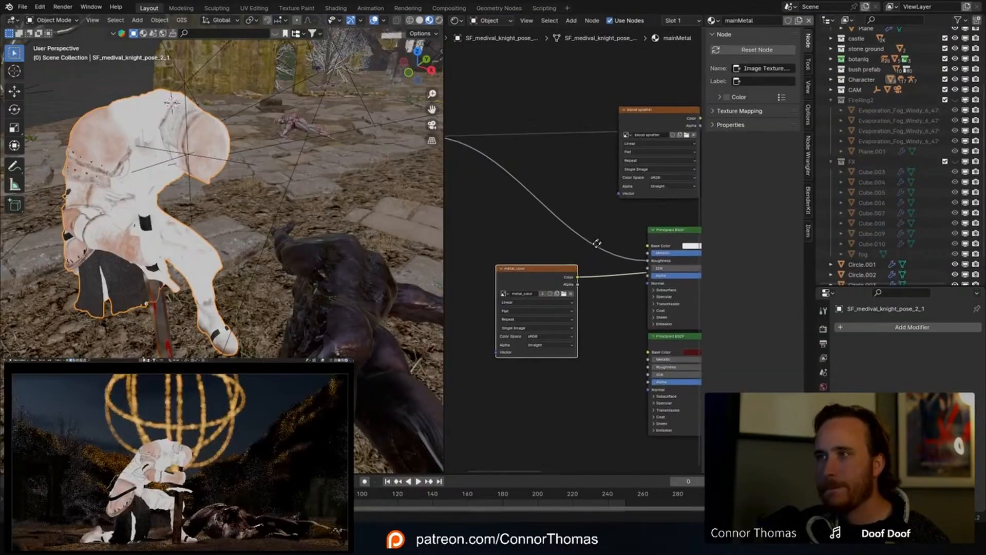
Step: Connect the metal_color texture's Color output to the Base Color of the mainMetal material's upper Principled BSDF
{"action": "scroll", "coordinate": [604, 233], "scroll_direction": "up", "scroll_amount": 2}
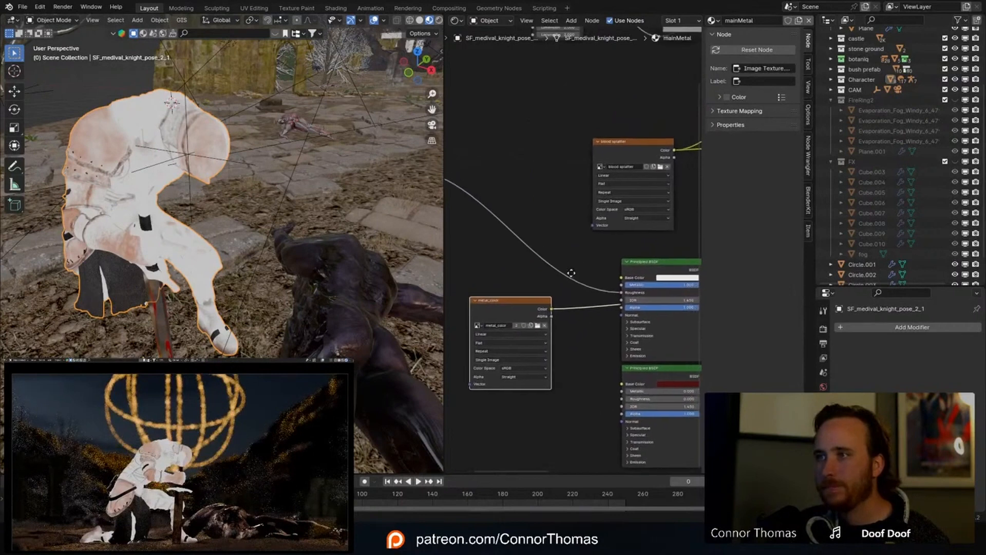
{"action": "scroll", "coordinate": [537, 318], "scroll_direction": "up", "scroll_amount": 1}
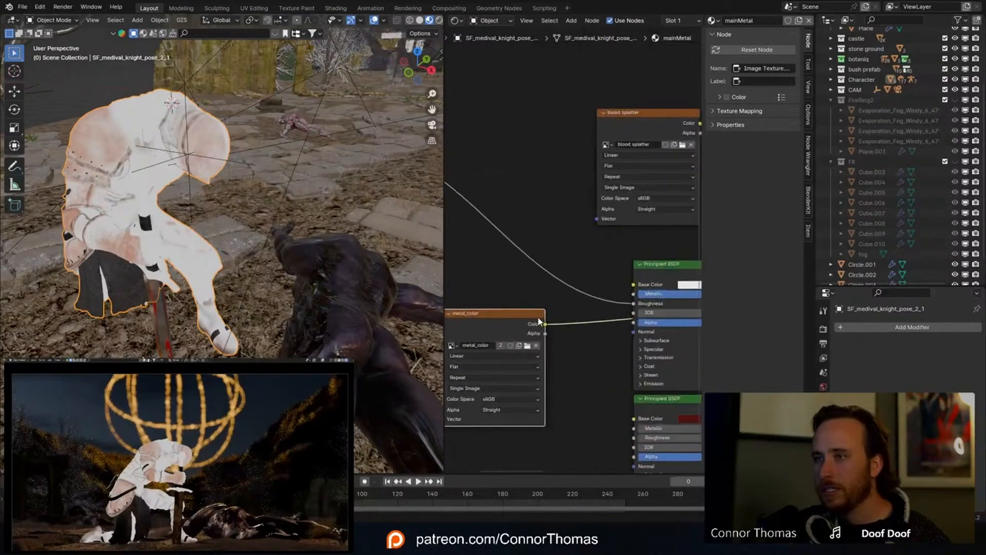
{"action": "middle_click_drag", "start_coordinate": [539, 321], "coordinate": [525, 283]}
{"action": "left_click_drag", "start_coordinate": [529, 273], "coordinate": [610, 230]}
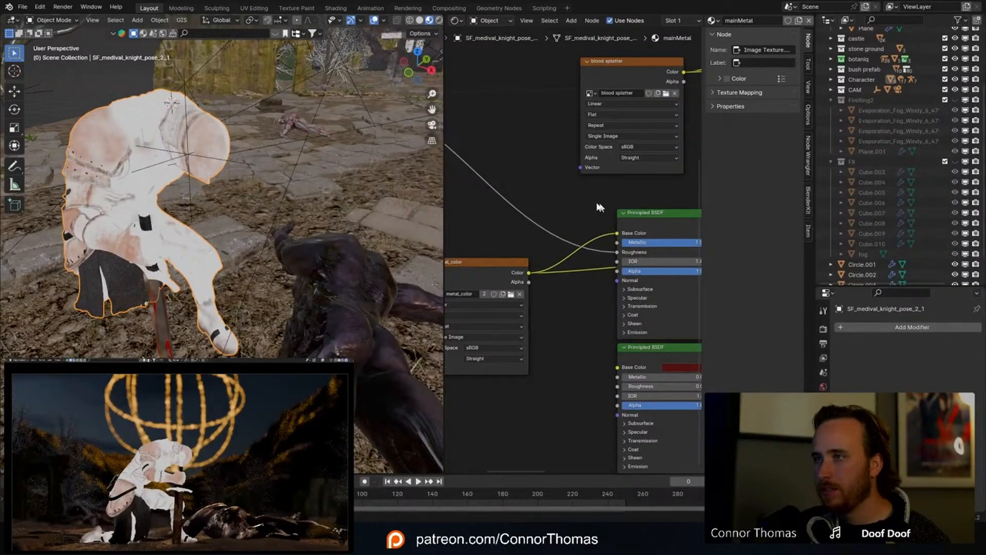
{"action": "scroll", "coordinate": [601, 207], "scroll_direction": "right", "scroll_amount": 5, "text": "ctrl"}
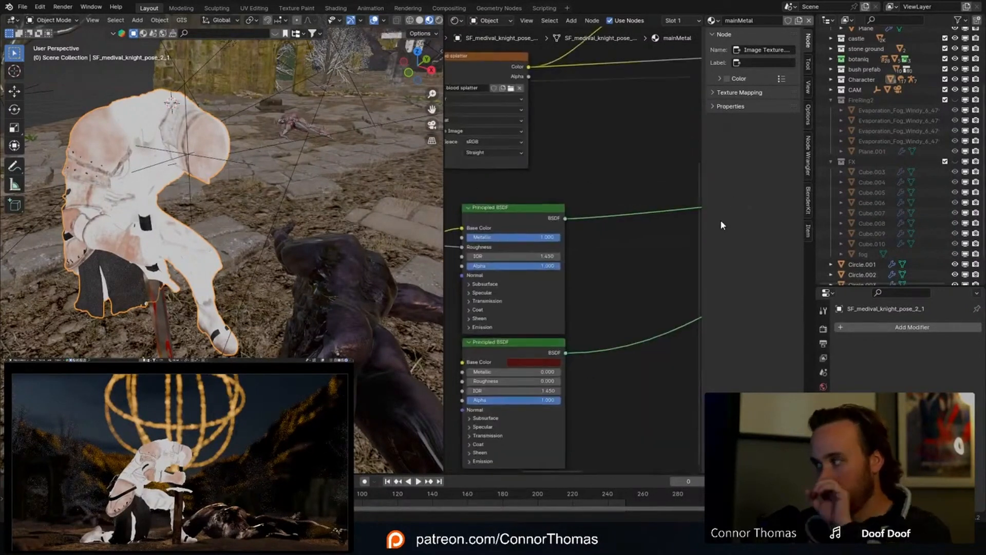
{"action": "scroll", "coordinate": [612, 229], "scroll_direction": "down", "scroll_amount": 3}
{"action": "middle_click_drag", "start_coordinate": [535, 174], "coordinate": [487, 195]}
{"action": "scroll", "coordinate": [591, 216], "scroll_direction": "up", "scroll_amount": 2}
{"action": "left_click", "coordinate": [651, 207]}
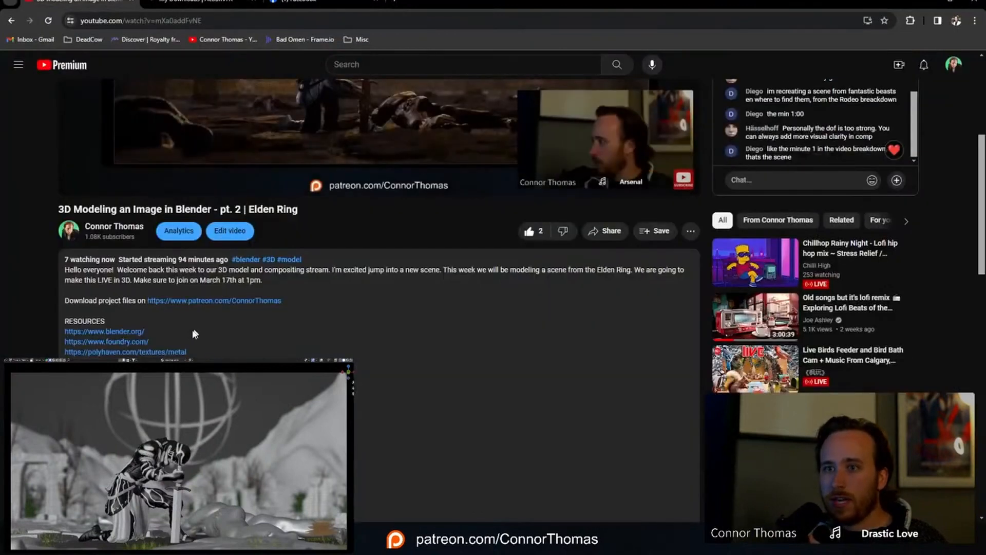
Step: In the browser, open the Patreon page linked in the stream description and review the Surface Imperfections Vol. 1 shop listing
{"action": "scroll", "coordinate": [190, 331], "scroll_direction": "down", "scroll_amount": 3}
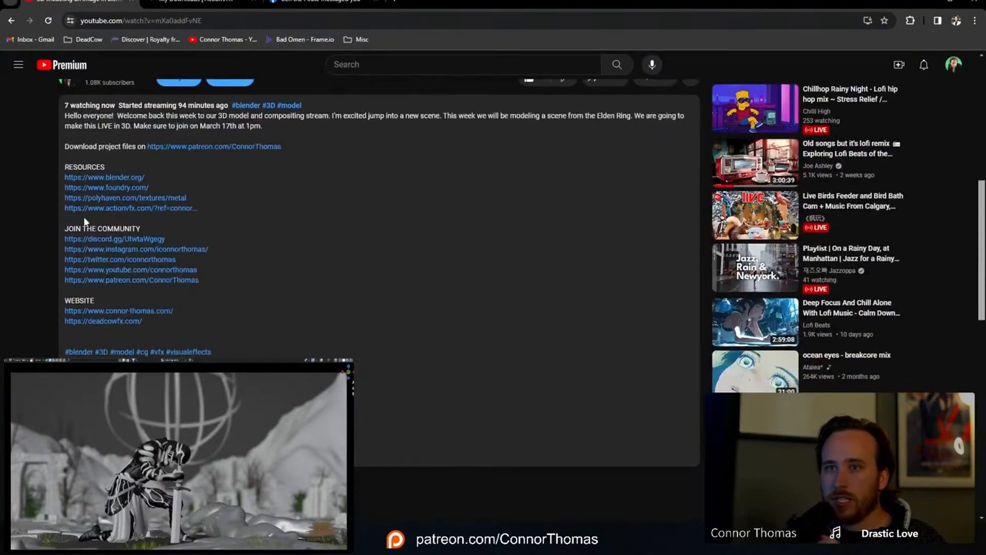
{"action": "left_click", "coordinate": [139, 280]}
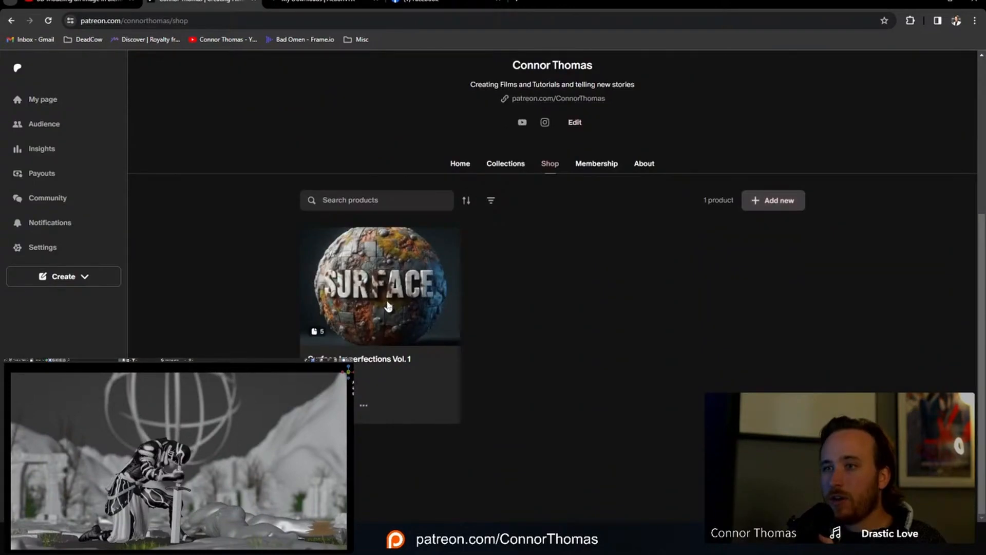
{"action": "scroll", "coordinate": [500, 257], "scroll_direction": "down", "scroll_amount": 8}
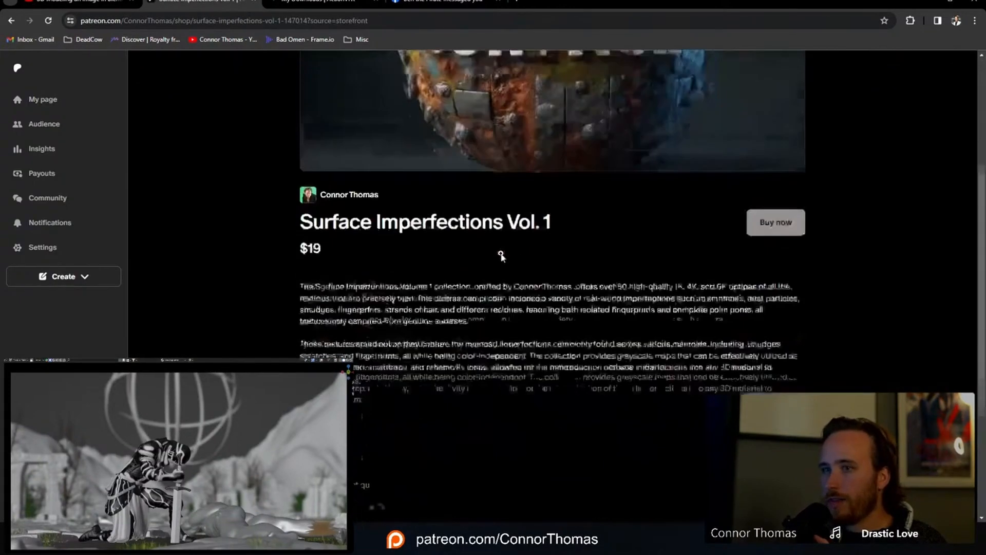
{"action": "scroll", "coordinate": [452, 297], "scroll_direction": "up", "scroll_amount": 3}
{"action": "scroll", "coordinate": [431, 331], "scroll_direction": "down", "scroll_amount": 2}
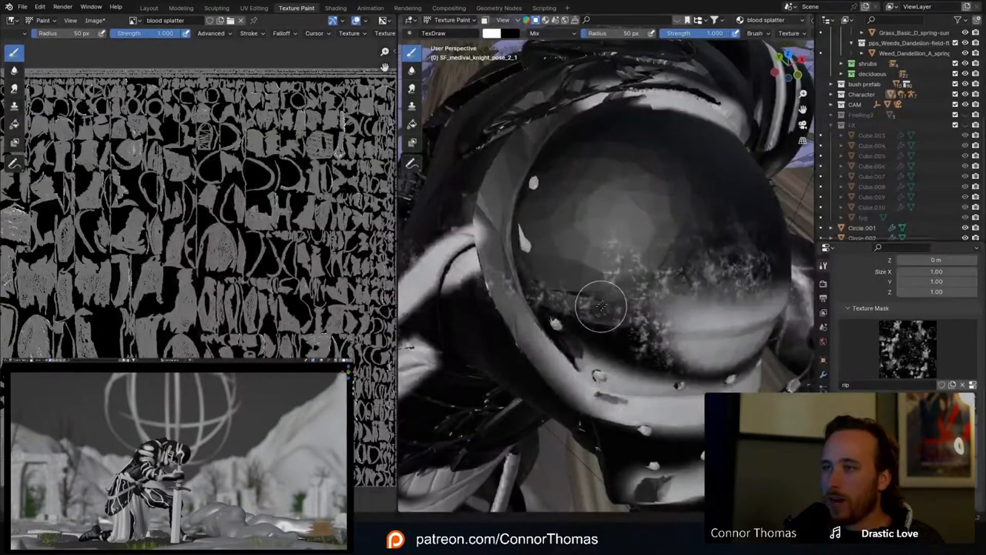
Step: Paint masked speckles along the riveted edge of the knight's rounded armour plate in the blood splatter matte
{"action": "mouse_move", "coordinate": [649, 299]}
{"action": "middle_mouse_down"}
{"action": "mouse_move", "coordinate": [630, 317]}
{"action": "mouse_move", "coordinate": [508, 252]}
{"action": "middle_mouse_up"}
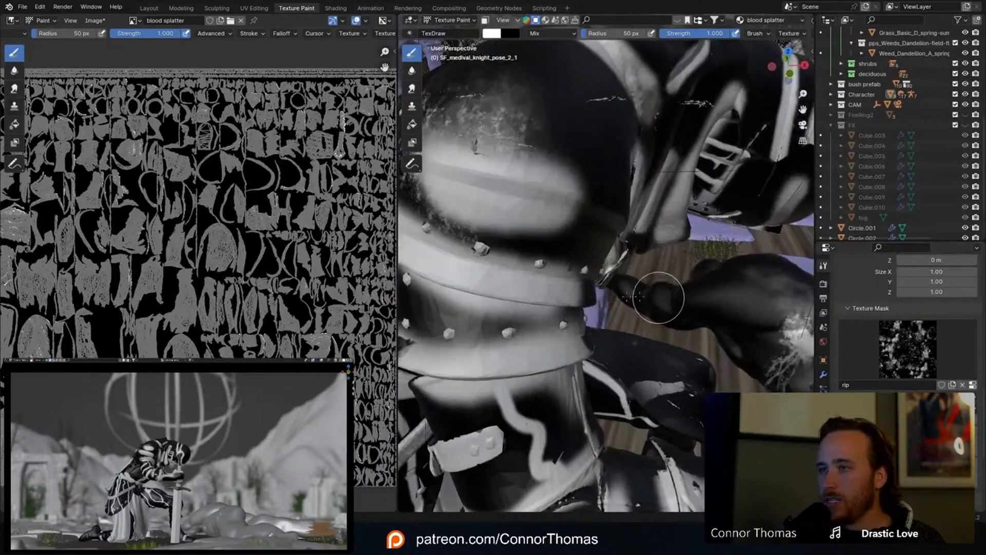
{"action": "mouse_move", "coordinate": [477, 240]}
{"action": "left_mouse_down"}
{"action": "mouse_move", "coordinate": [561, 233]}
{"action": "mouse_move", "coordinate": [552, 231]}
{"action": "left_mouse_up"}
{"action": "middle_click_drag", "start_coordinate": [602, 201], "coordinate": [629, 325]}
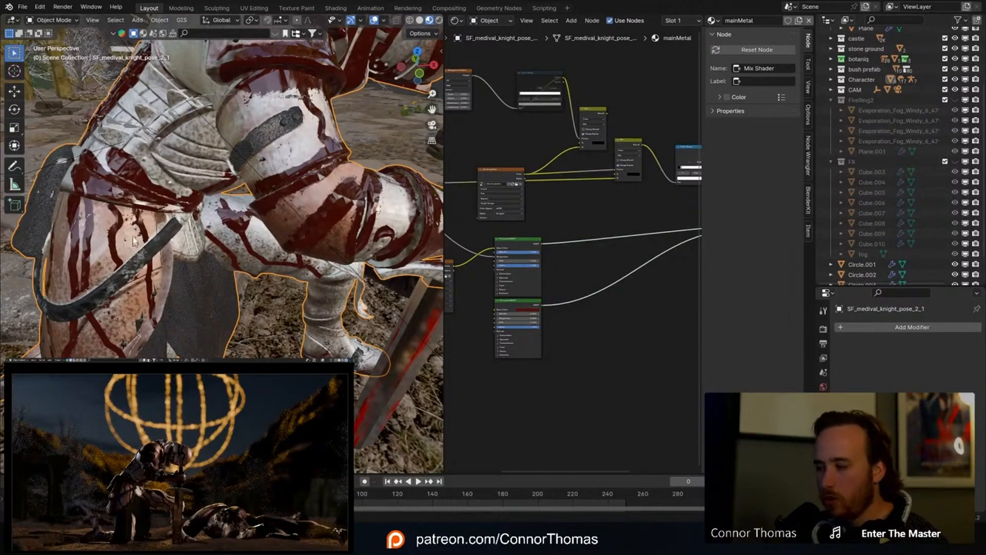
{"action": "middle_click_drag", "start_coordinate": [218, 155], "coordinate": [217, 169]}
{"action": "middle_click_drag", "start_coordinate": [294, 170], "coordinate": [287, 177]}
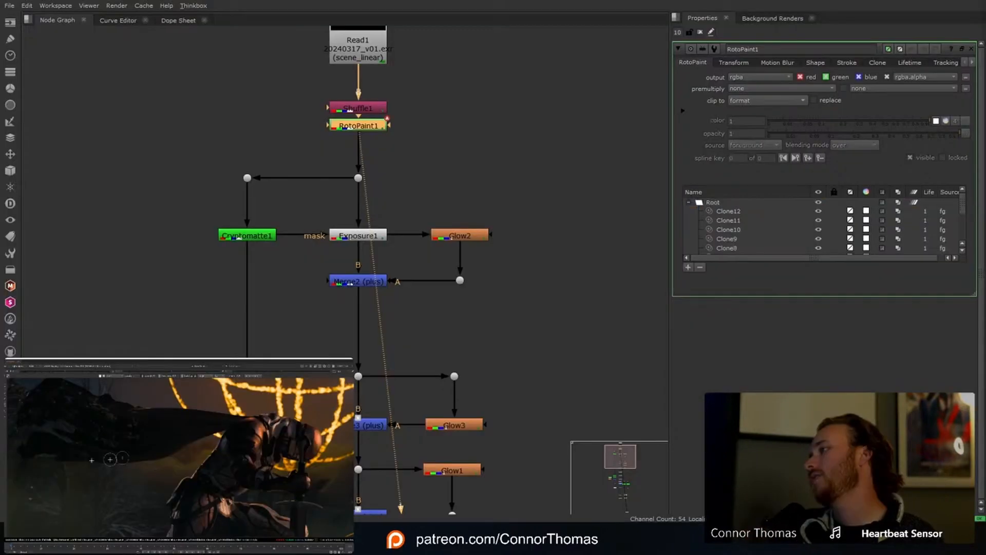
Step: In Nuke, close the RotoPaint1 properties and show the Grade2 output in the viewer
{"action": "left_click", "coordinate": [698, 32]}
{"action": "scroll", "coordinate": [463, 247], "scroll_direction": "down", "scroll_amount": 15}
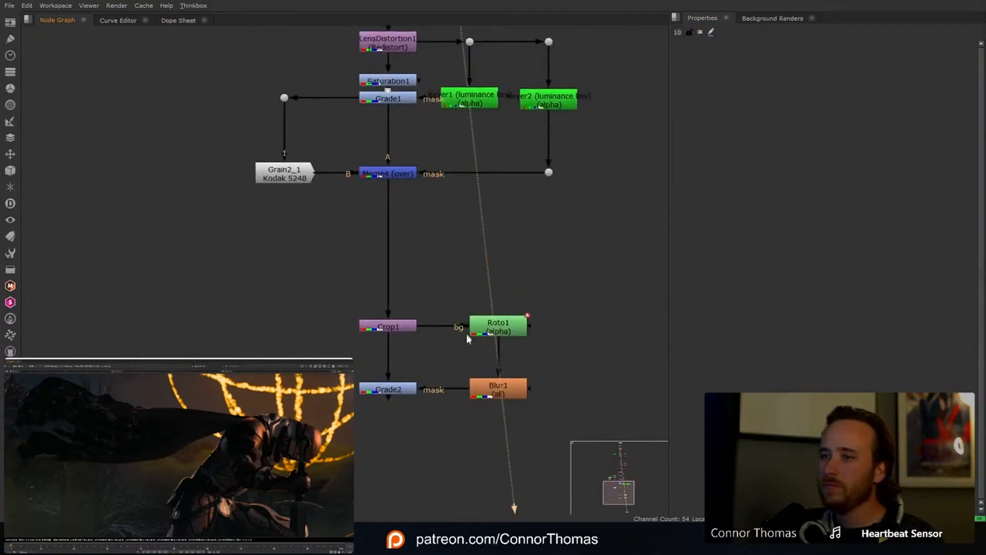
{"action": "left_click", "coordinate": [391, 197], "text": "ctrl+shift"}
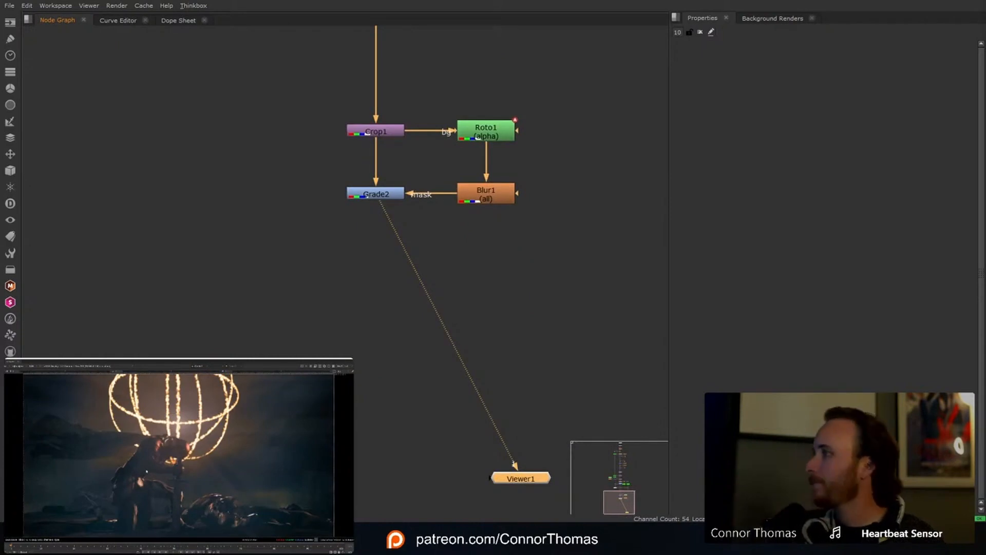
Step: Toggle the RotoPaint1 node off and on repeatedly to compare the composite with and without the paint fixes
{"action": "middle_click_drag", "start_coordinate": [645, 94], "coordinate": [656, 354]}
{"action": "middle_click_drag", "start_coordinate": [636, 98], "coordinate": [644, 302]}
{"action": "middle_click_drag", "start_coordinate": [592, 190], "coordinate": [459, 241]}
{"action": "left_click", "coordinate": [393, 234]}
{"action": "key", "text": "d"}
{"action": "key", "text": "d"}
{"action": "key", "text": "d"}
{"action": "key", "text": "d"}
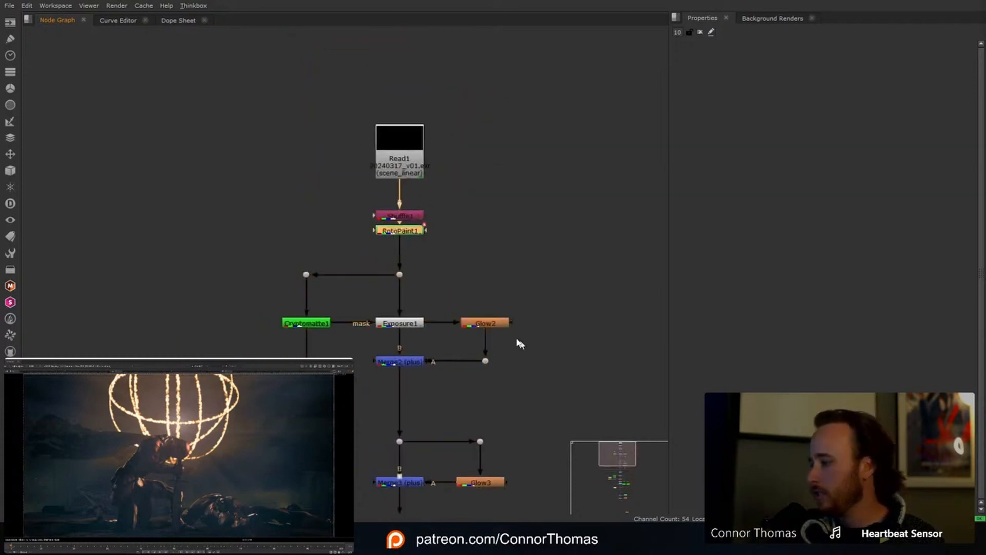
{"action": "middle_click_drag", "start_coordinate": [519, 343], "coordinate": [524, 255]}
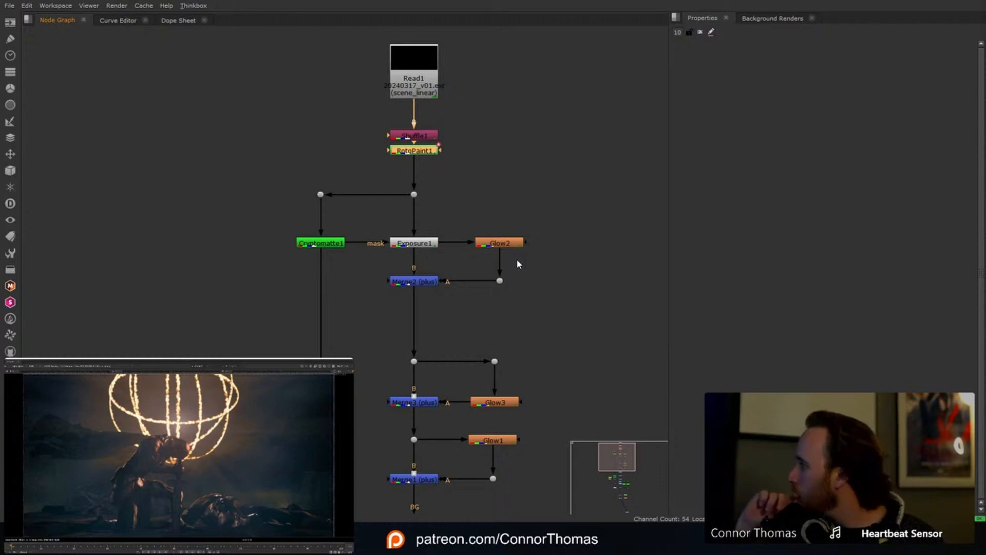
Step: Add a Cryptomatte node beside the existing tree and connect its input to the dot above Cryptomatte1
{"action": "middle_click_drag", "start_coordinate": [528, 334], "coordinate": [531, 262]}
{"action": "left_click", "coordinate": [253, 239]}
{"action": "key", "text": "Tab"}
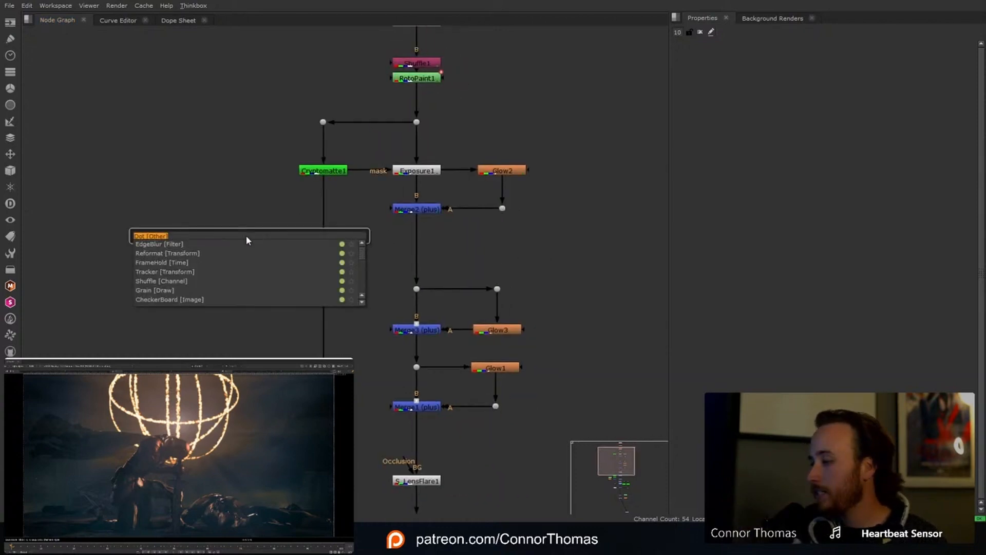
{"action": "type", "text": "cryp"}
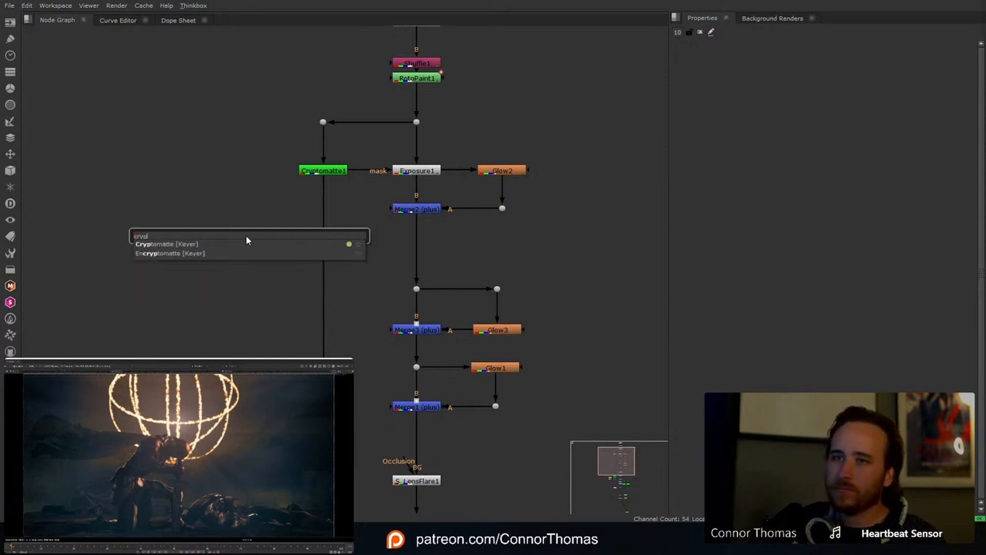
{"action": "key", "text": "Return"}
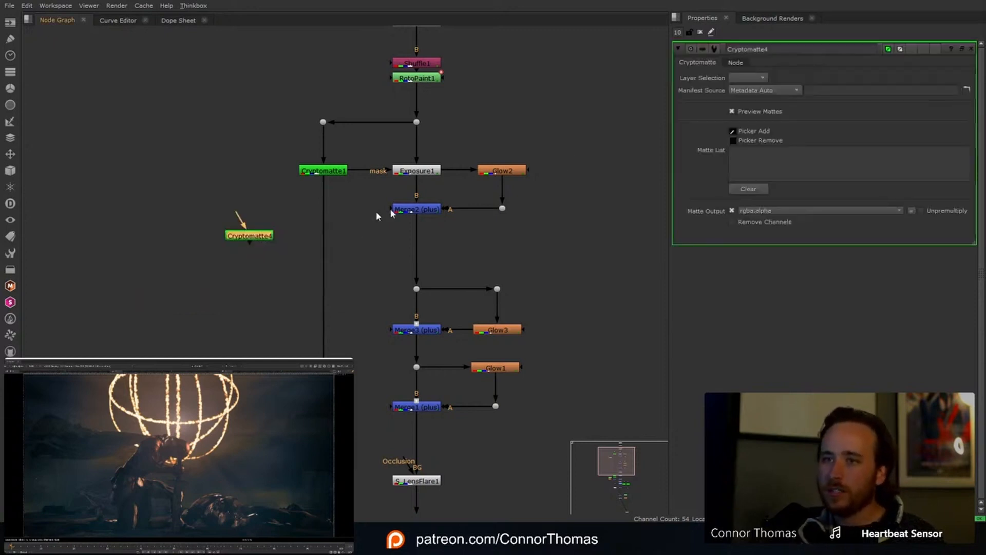
{"action": "left_click_drag", "start_coordinate": [239, 215], "coordinate": [322, 122]}
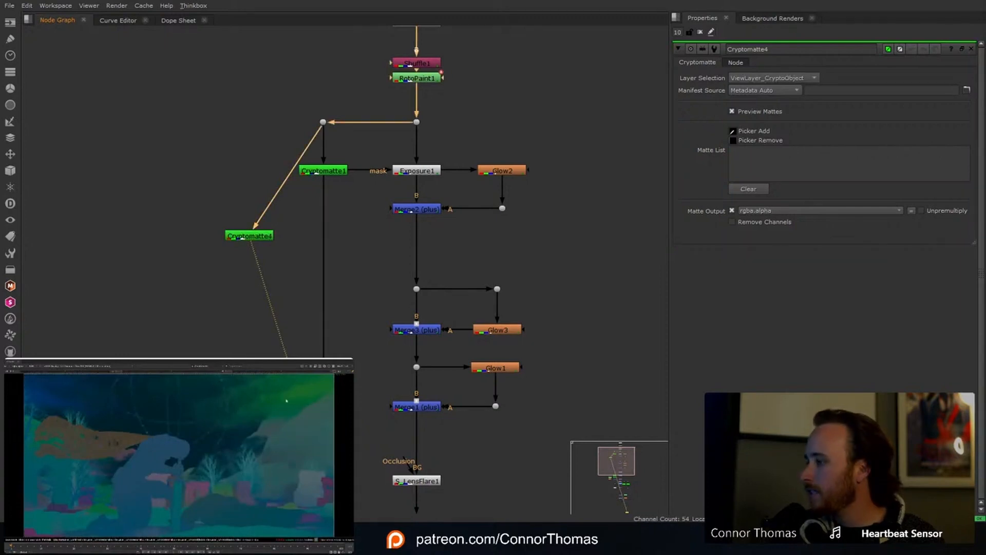
Step: Compare the Grade2 output with the Cryptomatte4 preview in the viewer and pick Fog_Lingering_10_4806_2K into the matte list
{"action": "middle_click_drag", "start_coordinate": [336, 485], "coordinate": [389, 257]}
{"action": "middle_click_drag", "start_coordinate": [441, 481], "coordinate": [364, 212]}
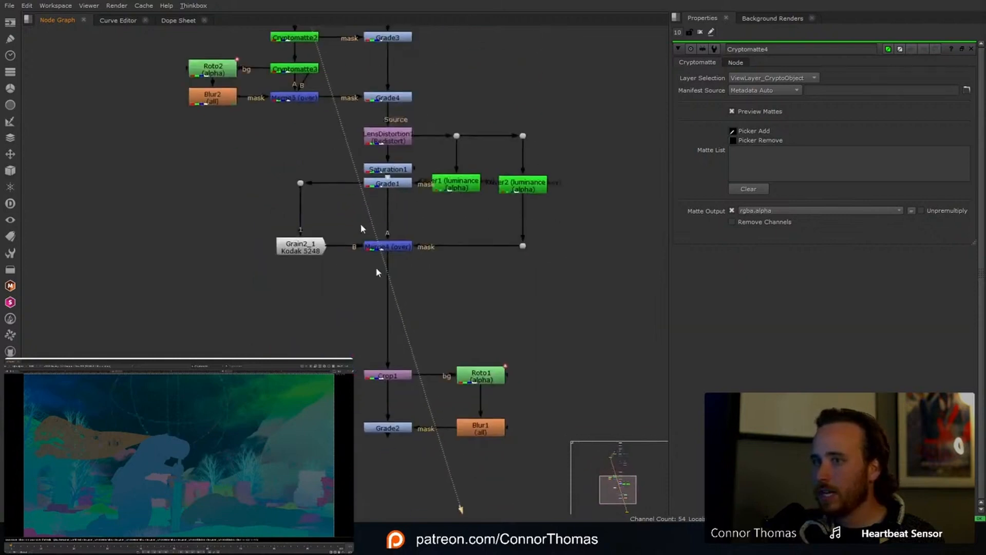
{"action": "left_click", "coordinate": [378, 433]}
{"action": "key", "text": "1"}
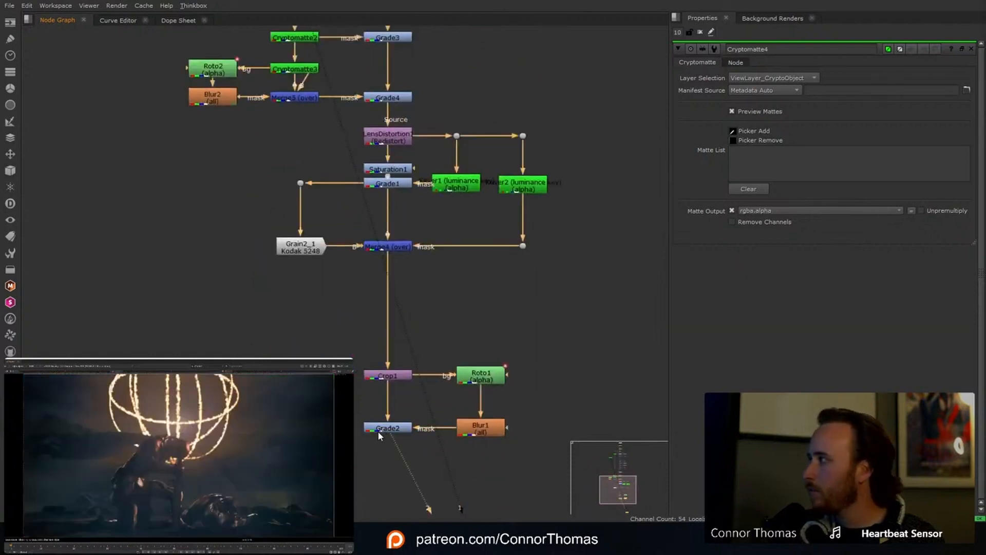
{"action": "key", "text": "2"}
{"action": "key", "text": "1"}
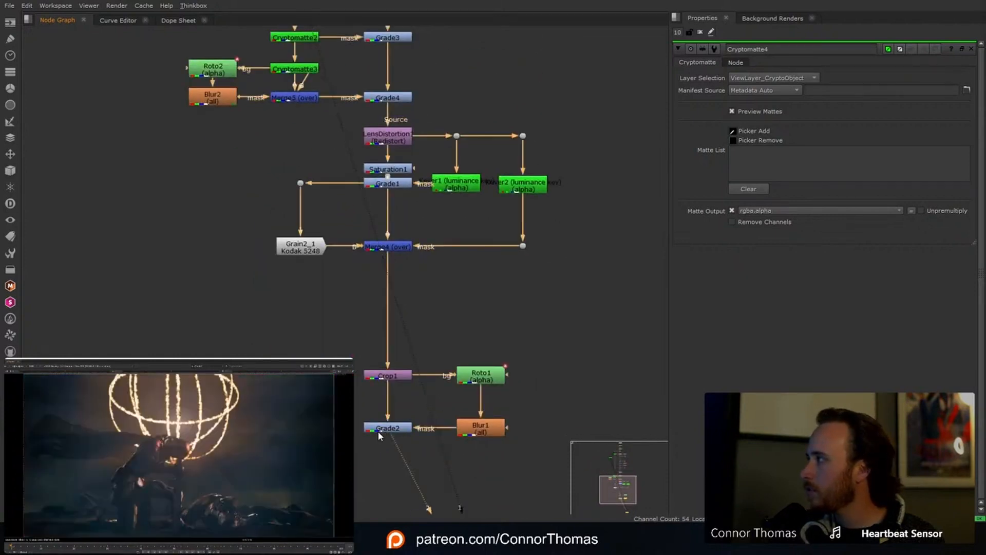
{"action": "key", "text": "1"}
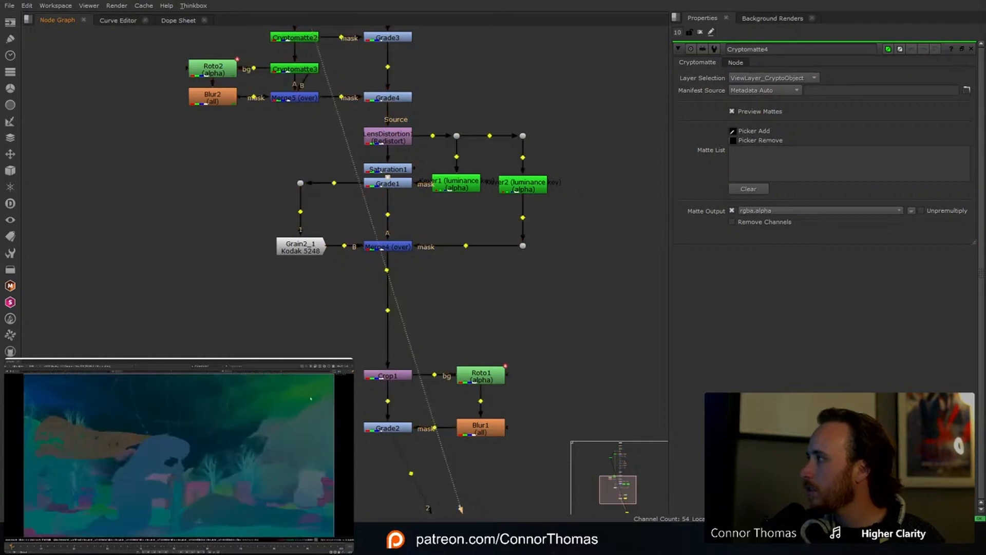
{"action": "left_click", "coordinate": [298, 395], "text": "ctrl"}
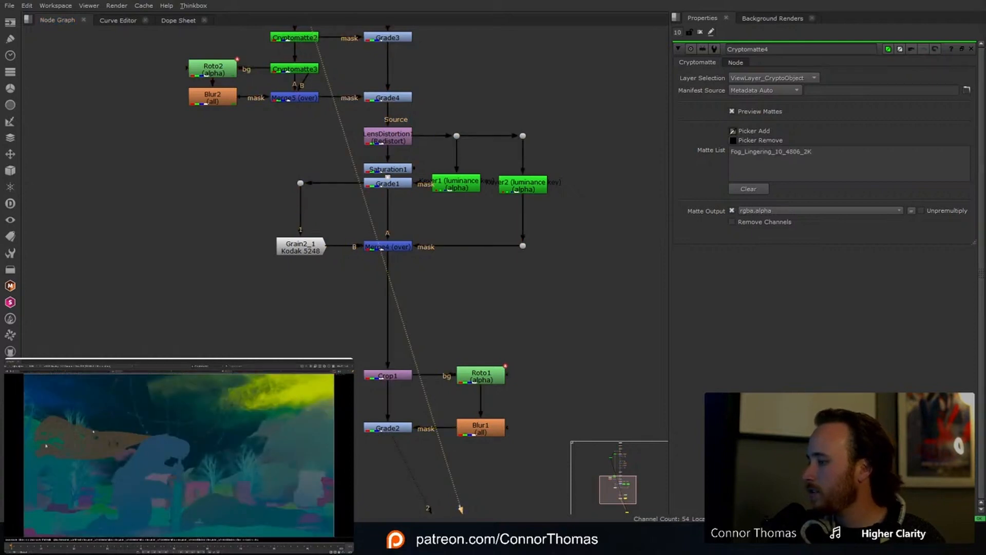
Step: Insert a dot into Cryptomatte4's input connection, level with the dot above Cryptomatte1, to straighten the link
{"action": "scroll", "coordinate": [304, 233], "scroll_direction": "up", "scroll_amount": 6}
{"action": "scroll", "coordinate": [303, 233], "scroll_direction": "up", "scroll_amount": 5}
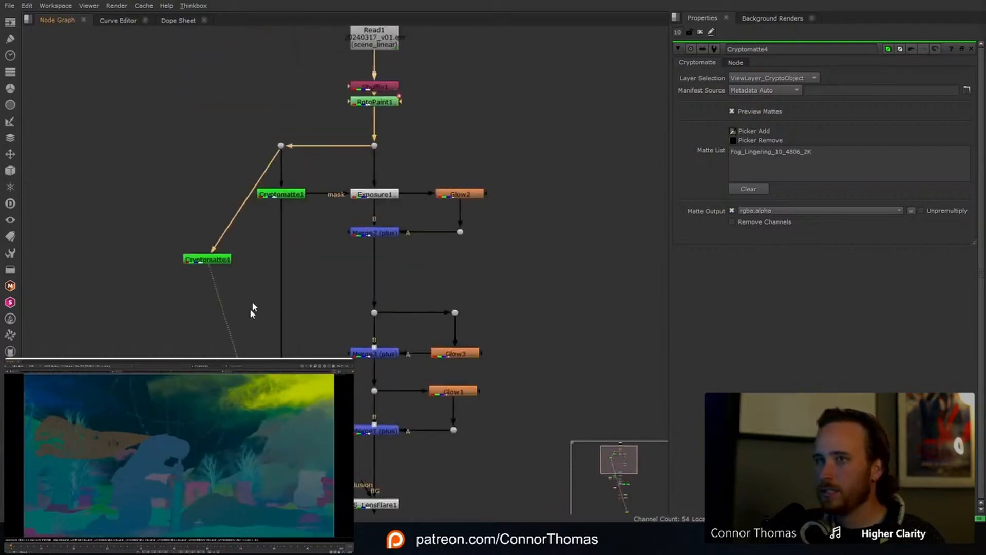
{"action": "left_click_drag", "start_coordinate": [262, 179], "coordinate": [230, 124]}
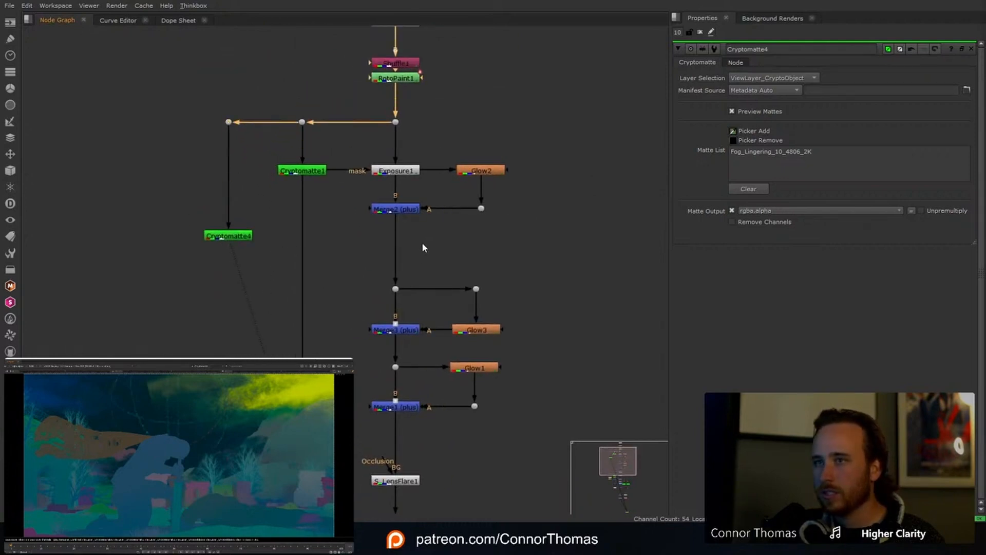
Step: Check the Merge2 output and the Grade4 output in the viewer
{"action": "left_click", "coordinate": [399, 211]}
{"action": "key", "text": "1"}
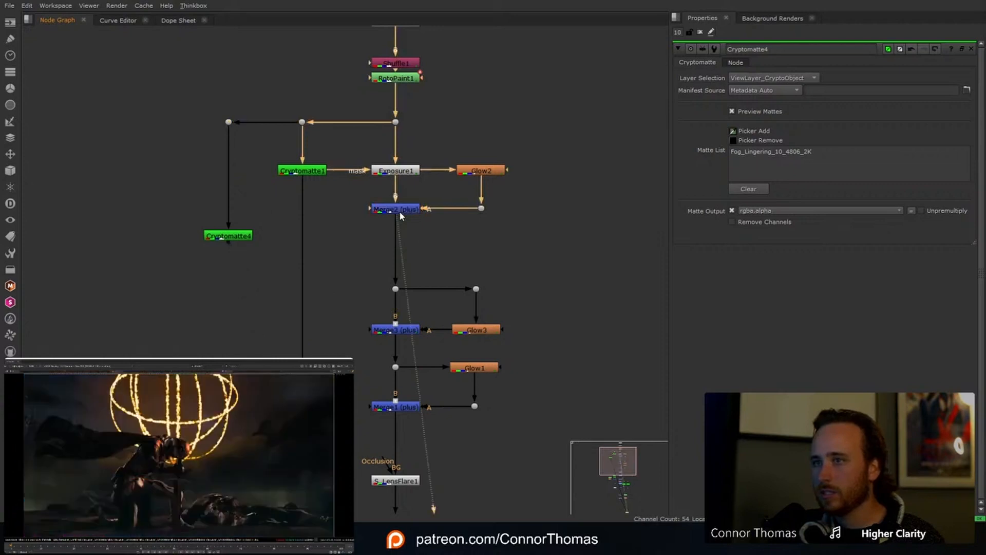
{"action": "middle_click_drag", "start_coordinate": [385, 506], "coordinate": [377, 247]}
{"action": "middle_click_drag", "start_coordinate": [358, 455], "coordinate": [368, 307]}
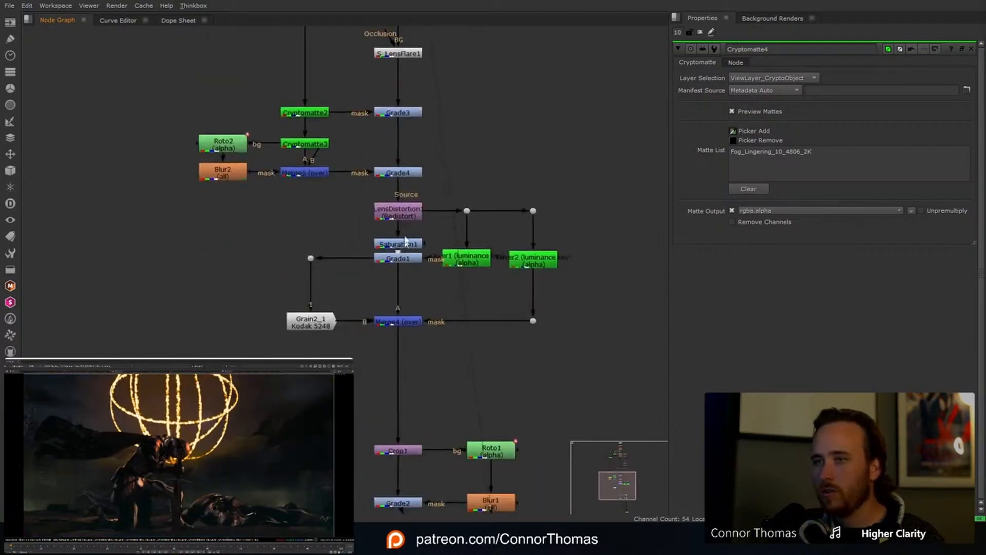
{"action": "left_click", "coordinate": [399, 173]}
{"action": "key", "text": "1"}
Step: Insert a Grade node after Grade4, masked by Cryptomatte4, and set its whitepoint to 0.53
{"action": "left_click", "coordinate": [385, 186]}
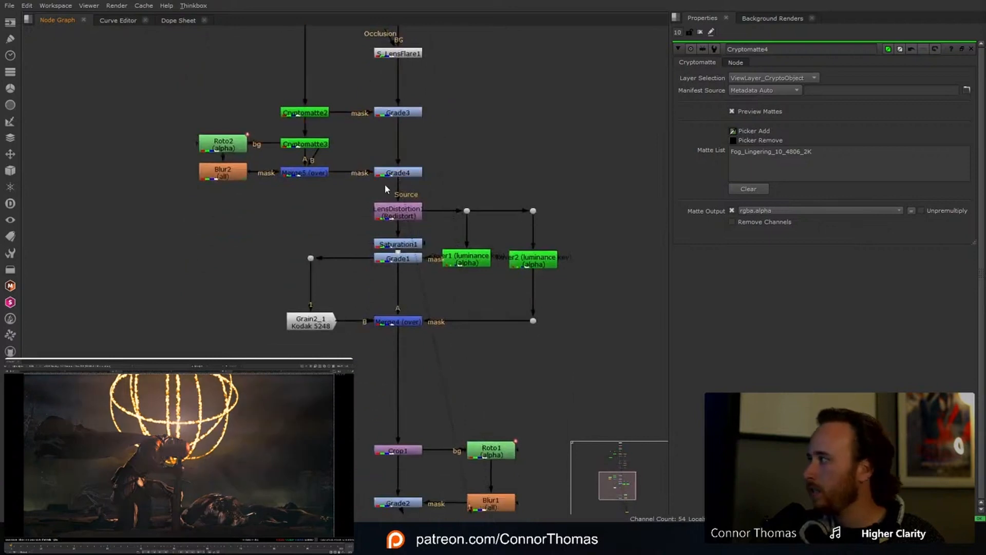
{"action": "key", "text": "g"}
{"action": "left_click_drag", "start_coordinate": [389, 188], "coordinate": [403, 189]}
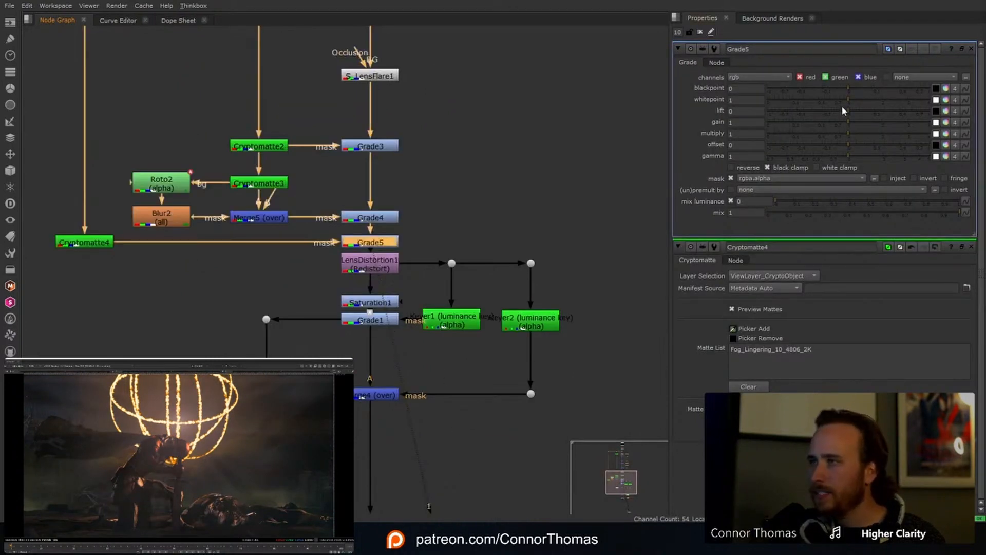
{"action": "left_click_drag", "start_coordinate": [844, 98], "coordinate": [824, 98]}
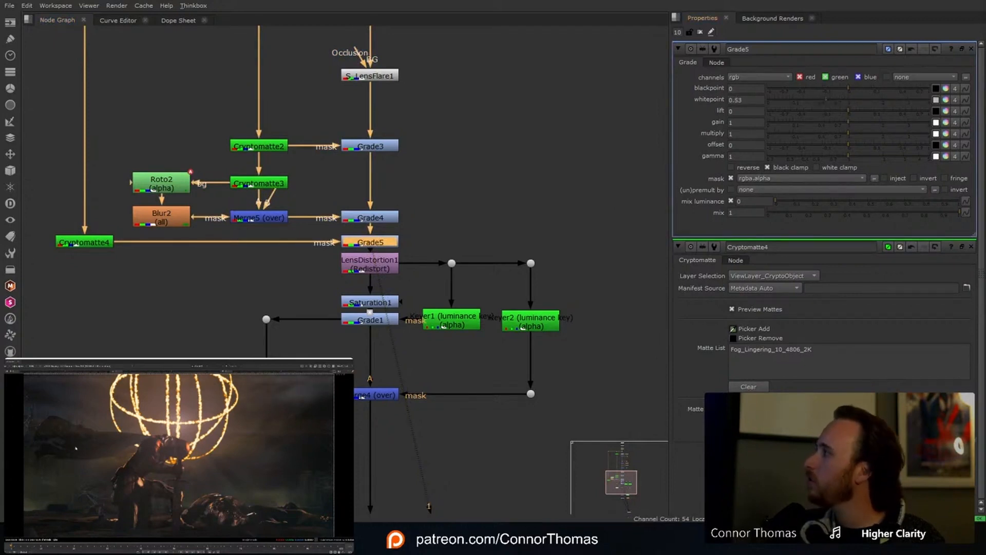